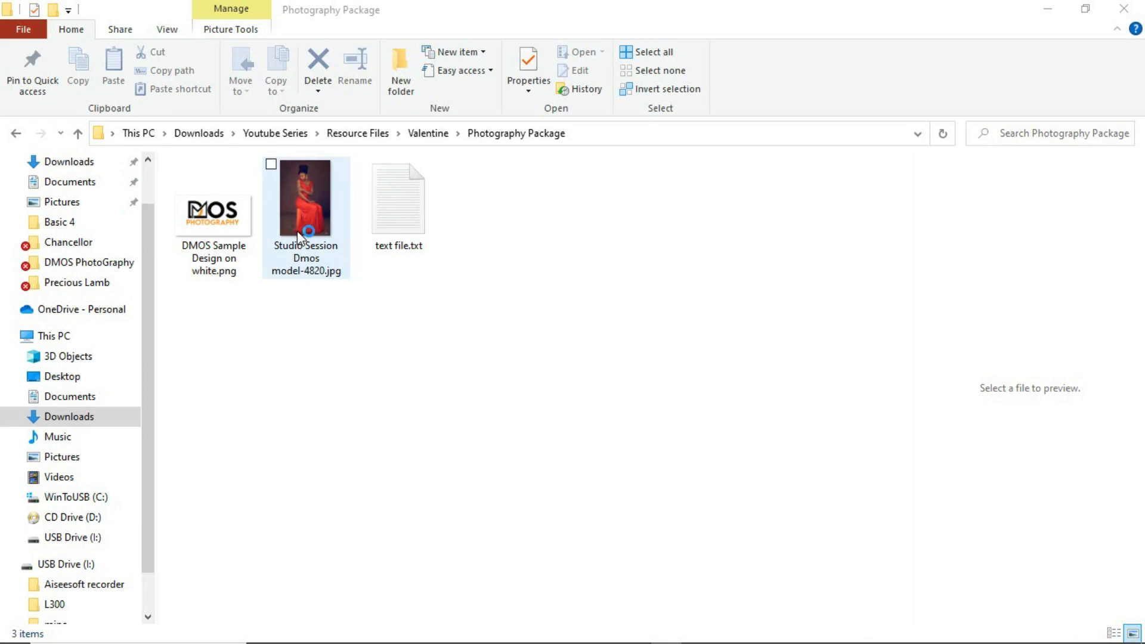
Open text file.txt to read the Valentine promo copy, and close it again
{"action": "double_click", "coordinate": [370, 234]}
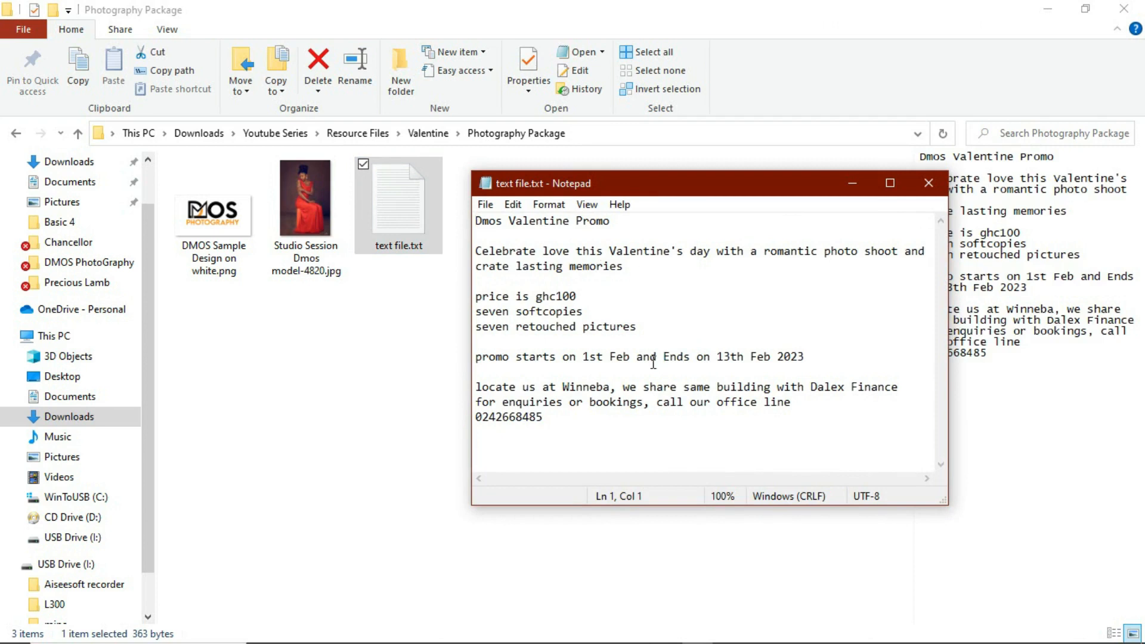
{"action": "key", "text": "alt+F4"}
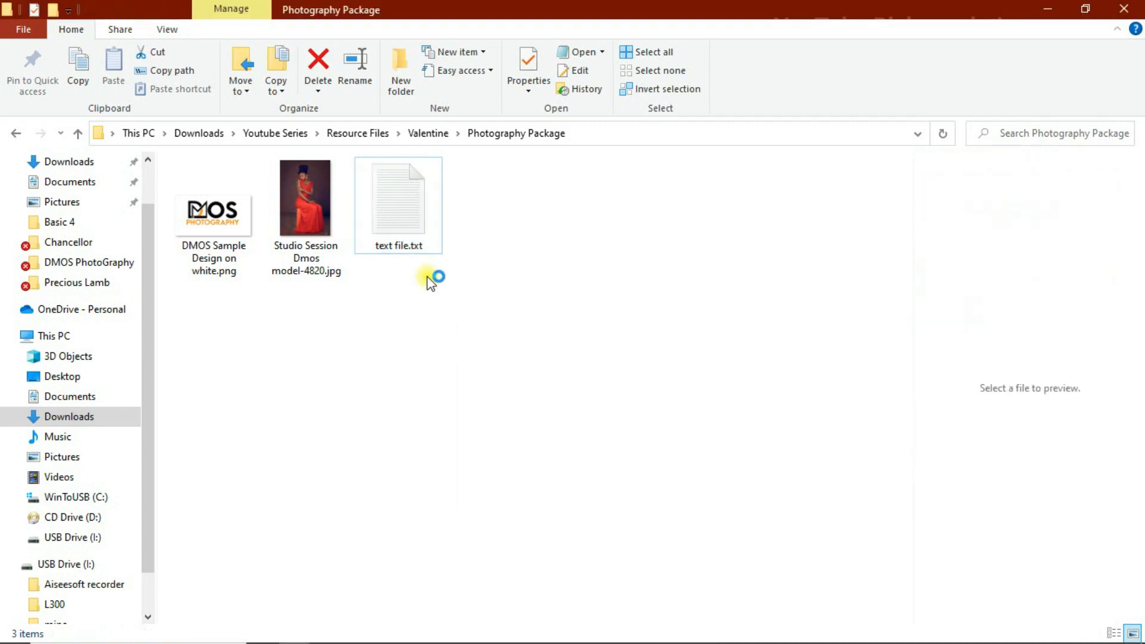
{"action": "left_click", "coordinate": [427, 278]}
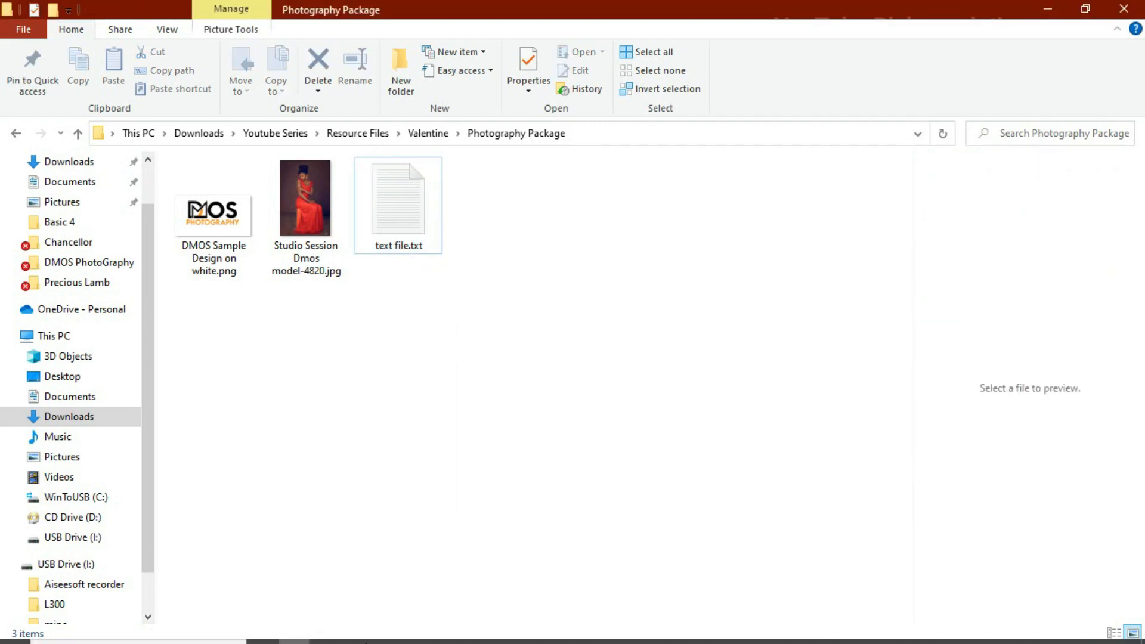
Switch to Photoshop and create a new 6 x 6 inch document named Valentine Package at 300 pixels/inch
{"action": "left_click", "coordinate": [447, 632]}
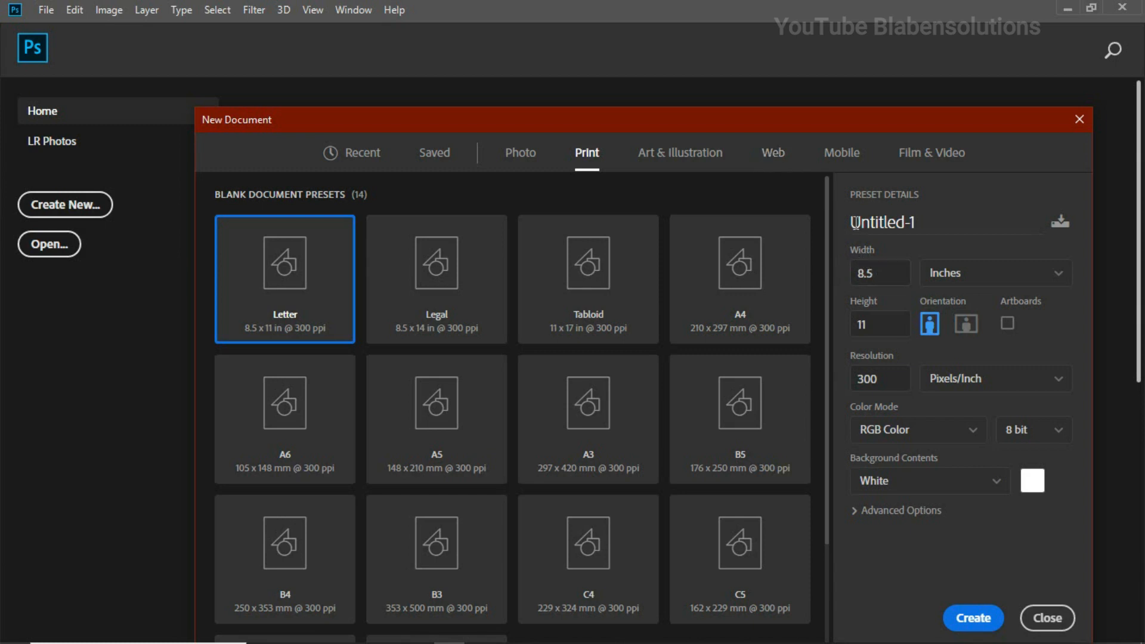
{"action": "left_click", "coordinate": [923, 224]}
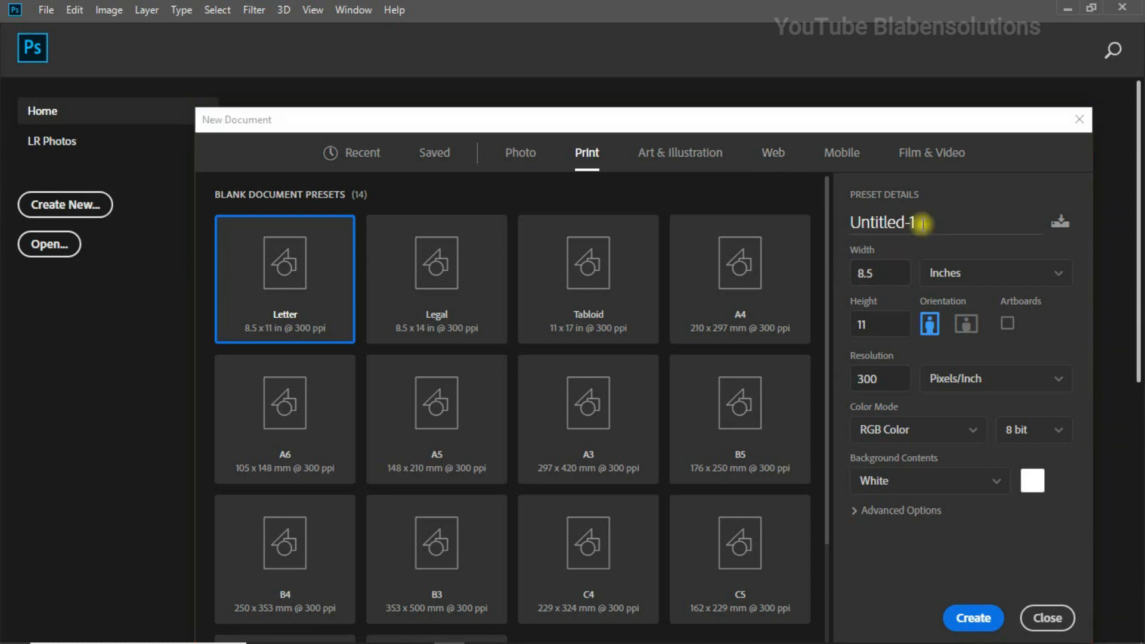
{"action": "left_click", "coordinate": [842, 226]}
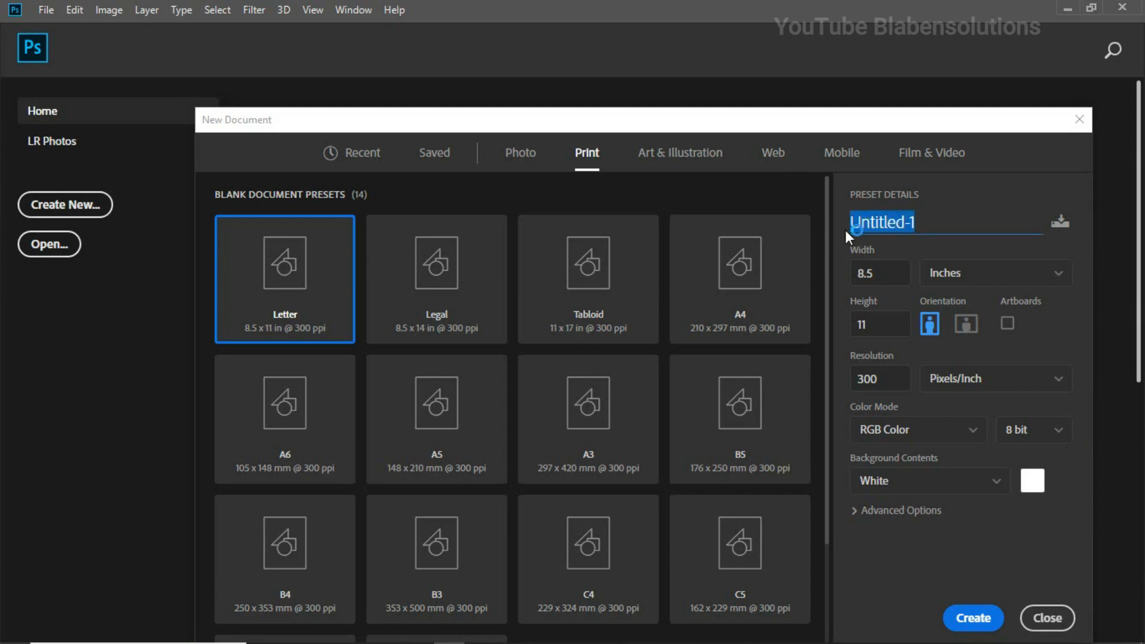
{"action": "type", "text": "Valentine Package"}
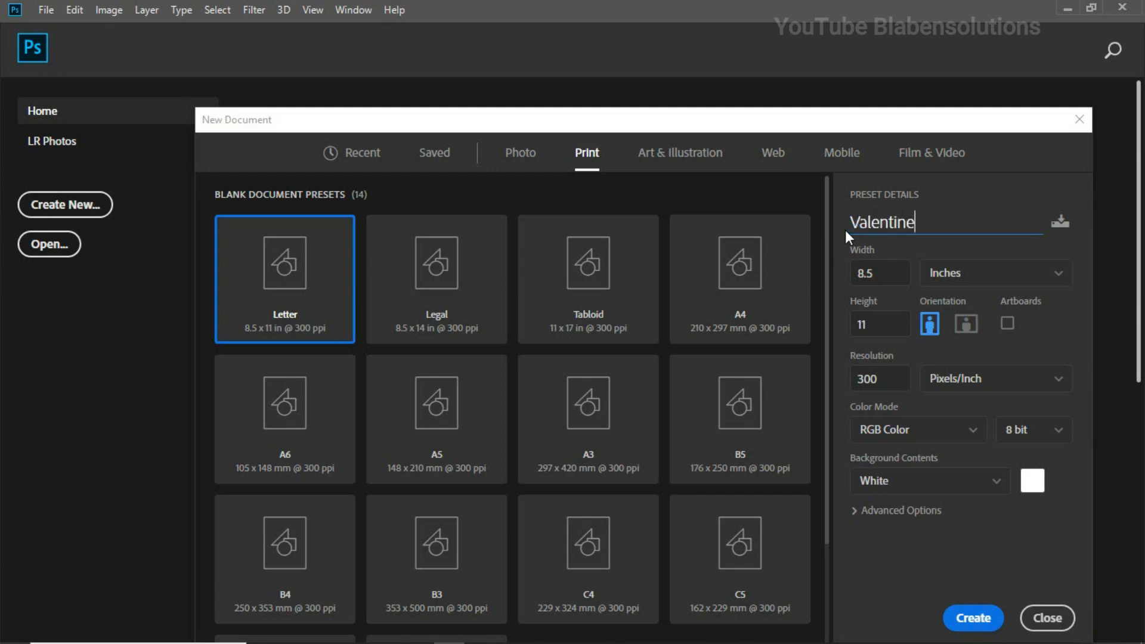
{"action": "double_click", "coordinate": [884, 273]}
{"action": "type", "text": "6"}
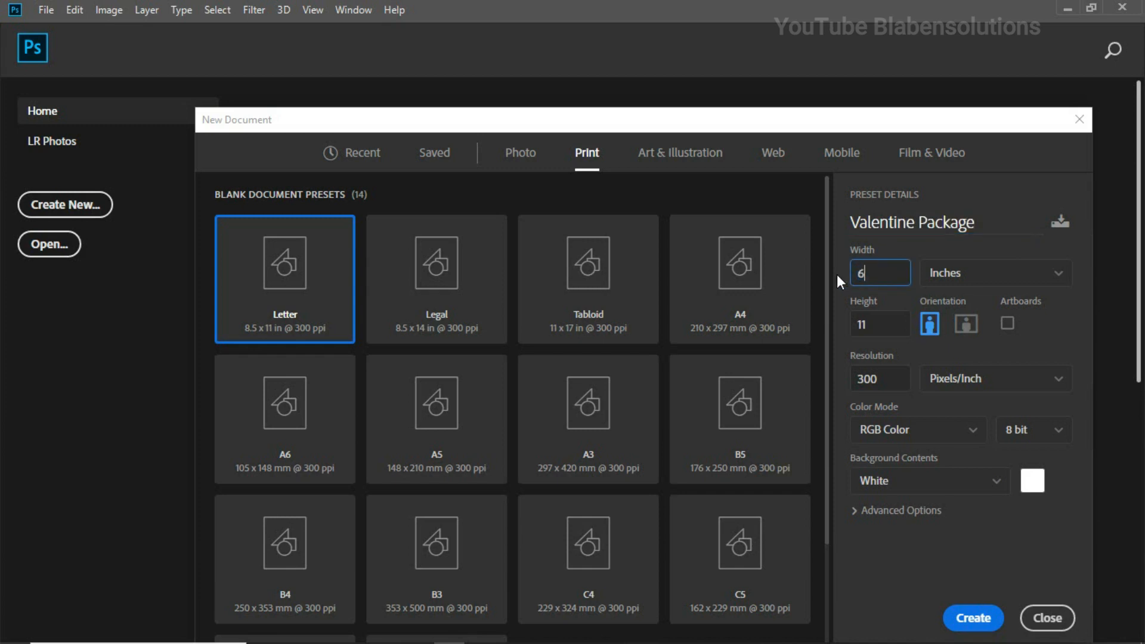
{"action": "double_click", "coordinate": [857, 325]}
{"action": "type", "text": "6"}
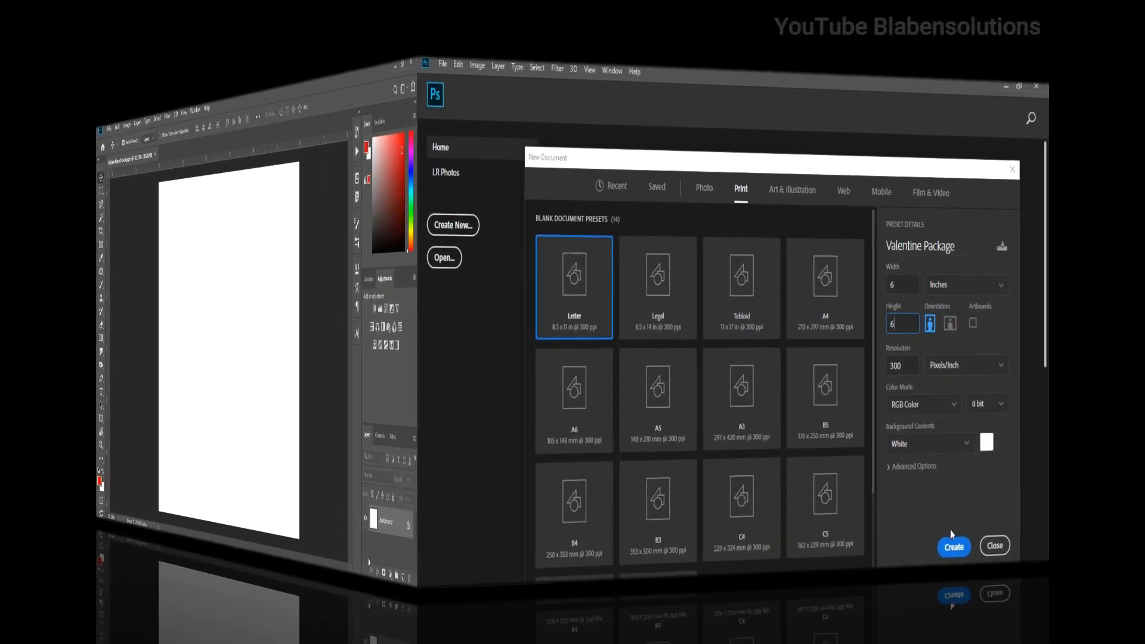
{"action": "left_click", "coordinate": [974, 618]}
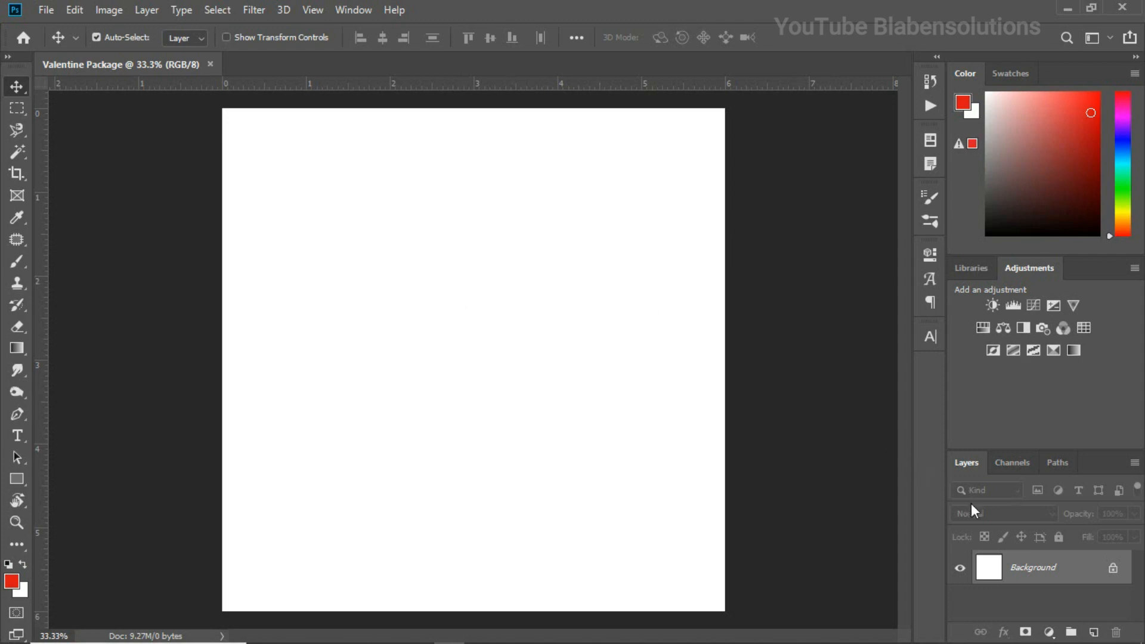
Add a Solid Color fill layer in dark red #6c0303 above the background
{"action": "left_click", "coordinate": [1050, 632]}
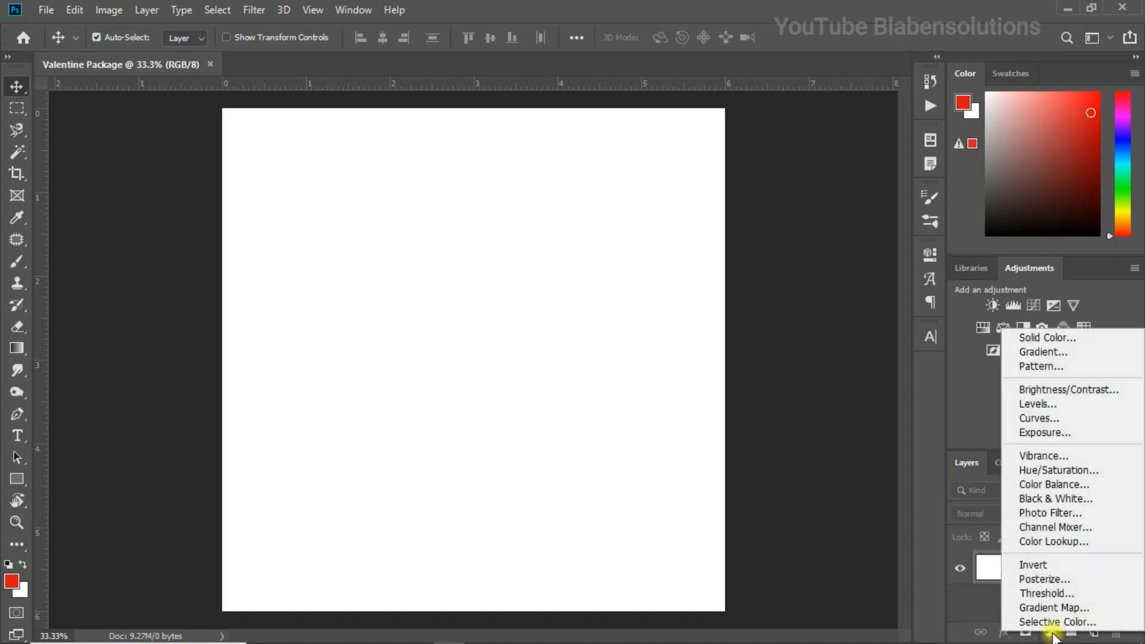
{"action": "left_click", "coordinate": [1059, 338]}
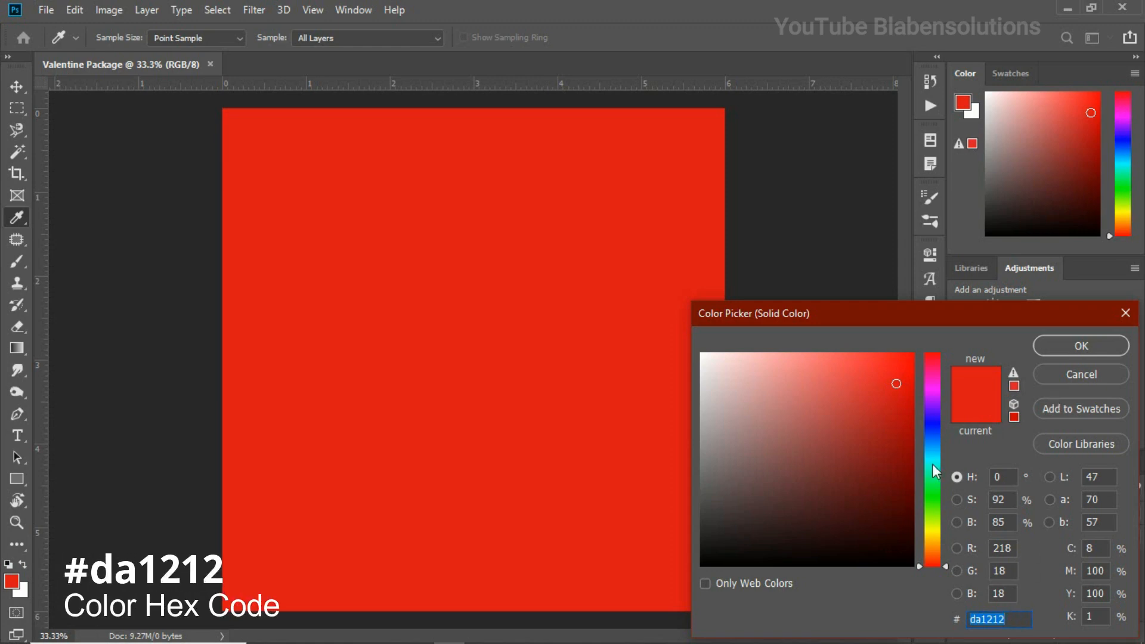
{"action": "left_click", "coordinate": [907, 473]}
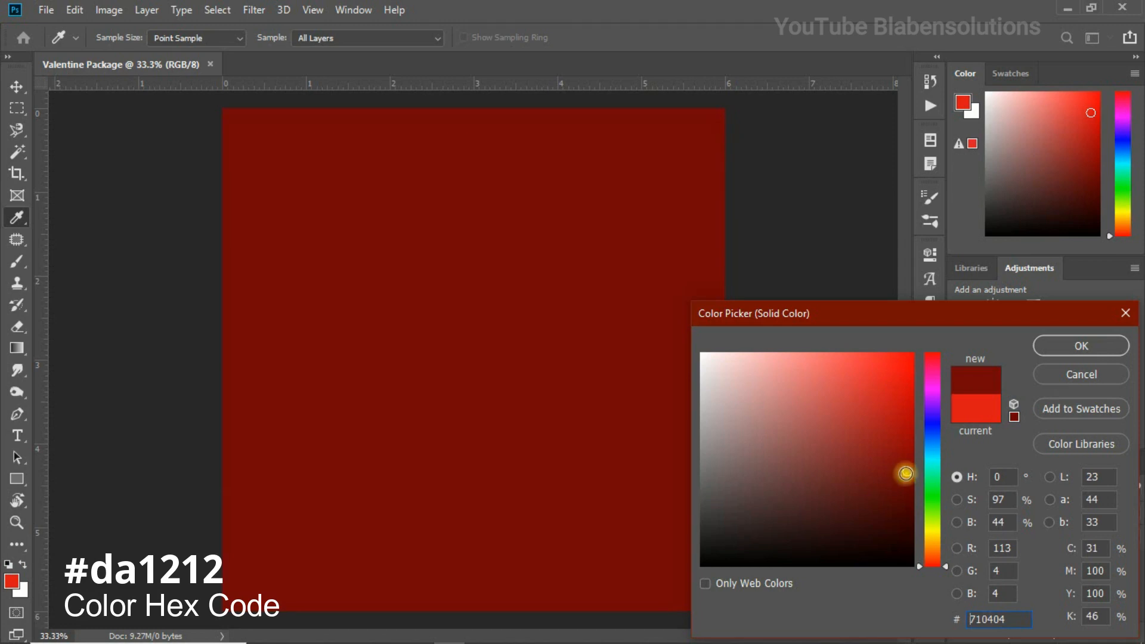
{"action": "left_click", "coordinate": [908, 476]}
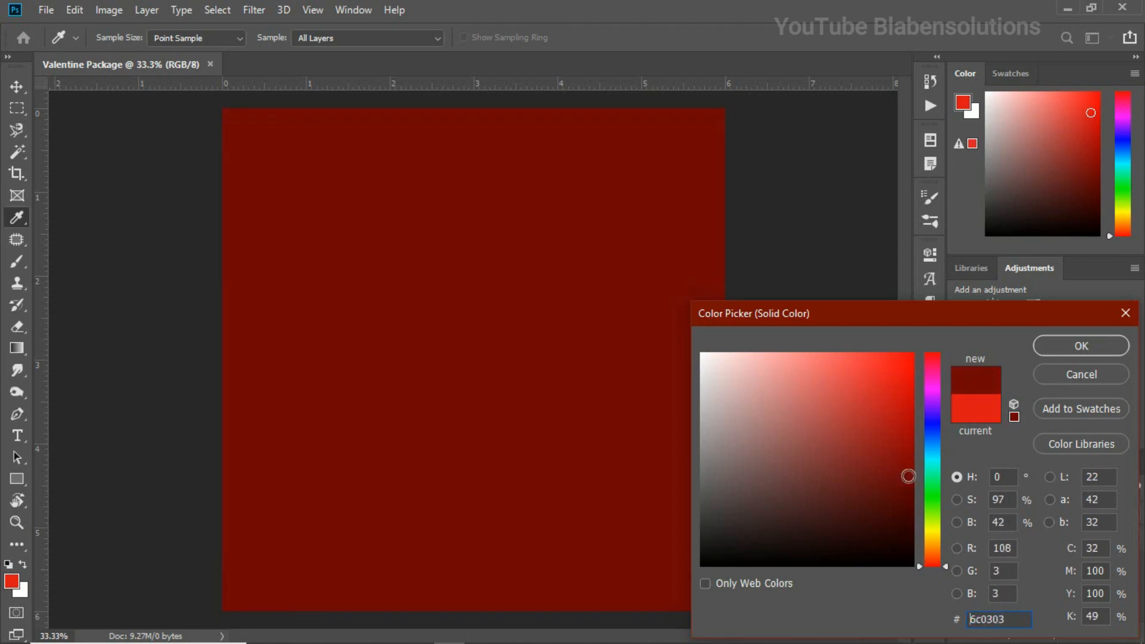
{"action": "left_click", "coordinate": [1057, 339]}
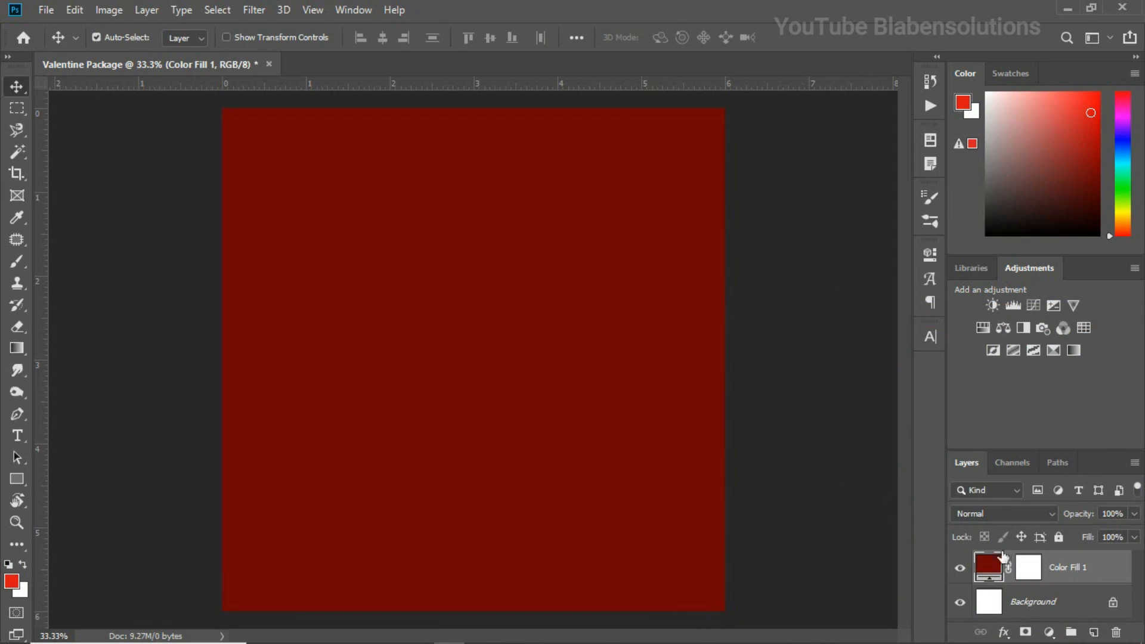
Create a new layer above the colour fill and set a soft Brush to 1500 px
{"action": "left_click", "coordinate": [1094, 632]}
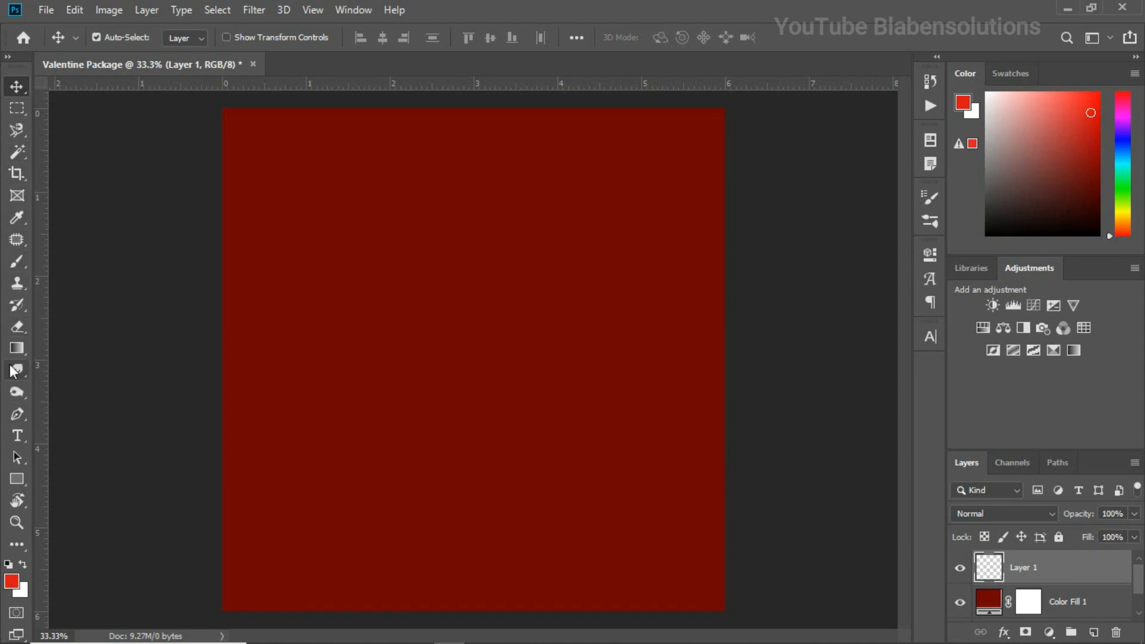
{"action": "left_click", "coordinate": [15, 268]}
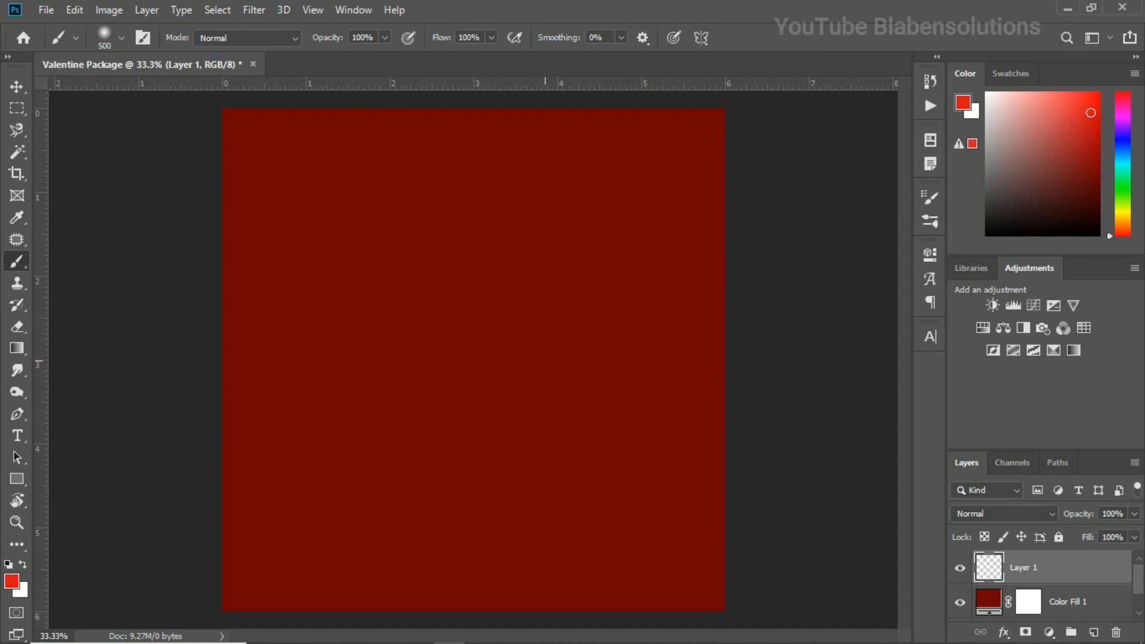
{"action": "key", "text": "p"}
{"action": "key", "text": "b"}
{"action": "key", "text": "bracketright"}
{"action": "key", "text": "bracketright"}
{"action": "key", "text": "bracketright"}
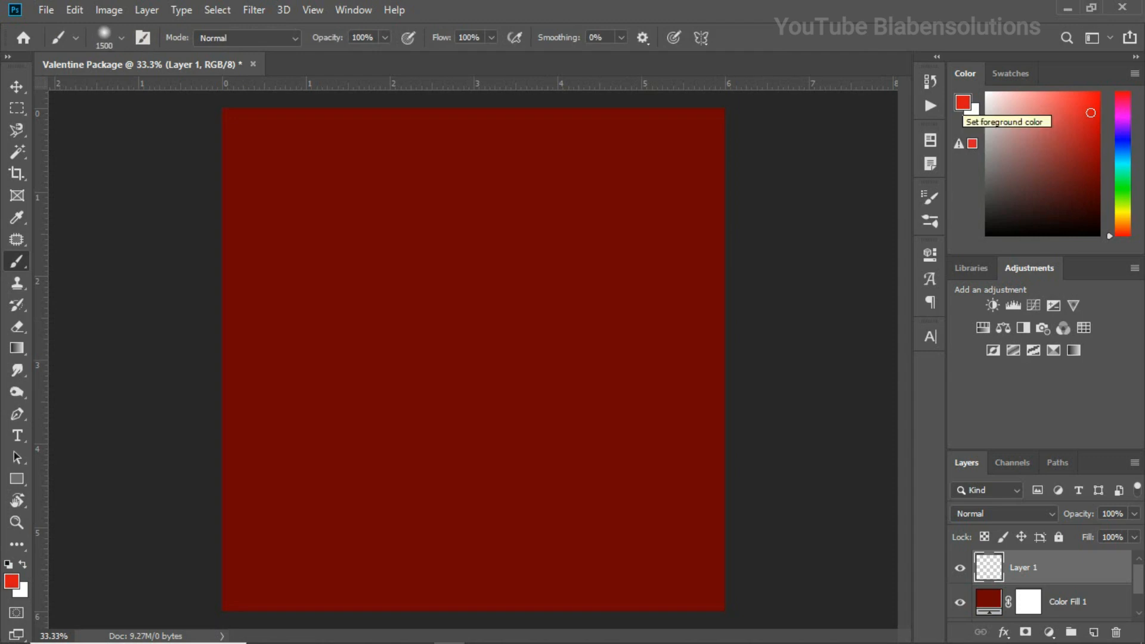
Set the foreground colour to bright red #f61a1a
{"action": "left_click", "coordinate": [963, 102]}
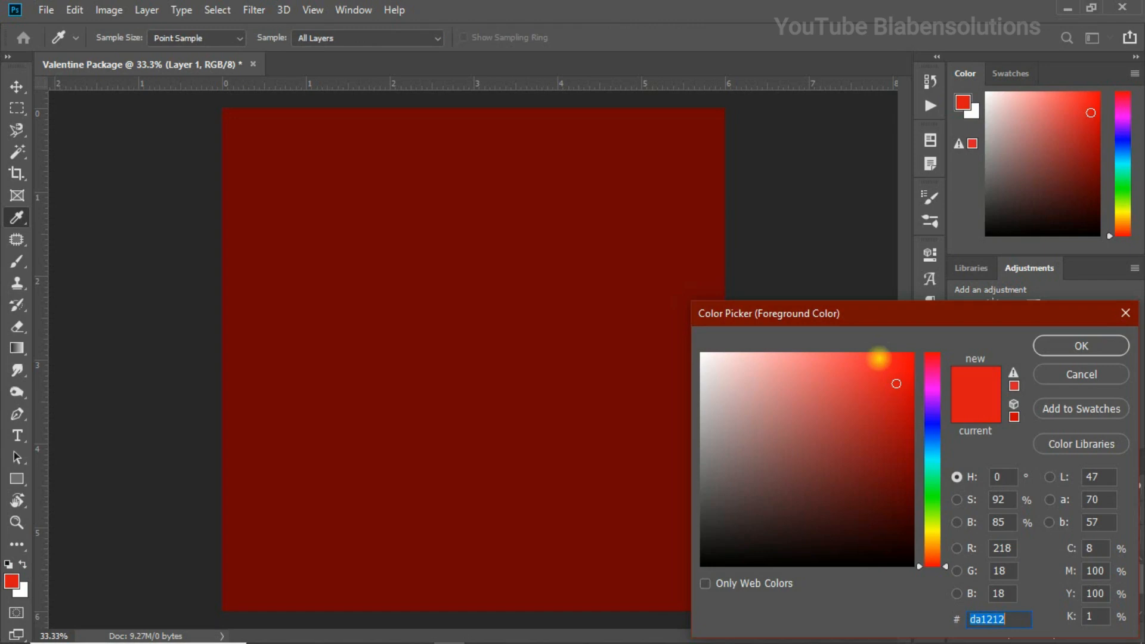
{"action": "left_click", "coordinate": [879, 358]}
{"action": "left_click", "coordinate": [891, 359]}
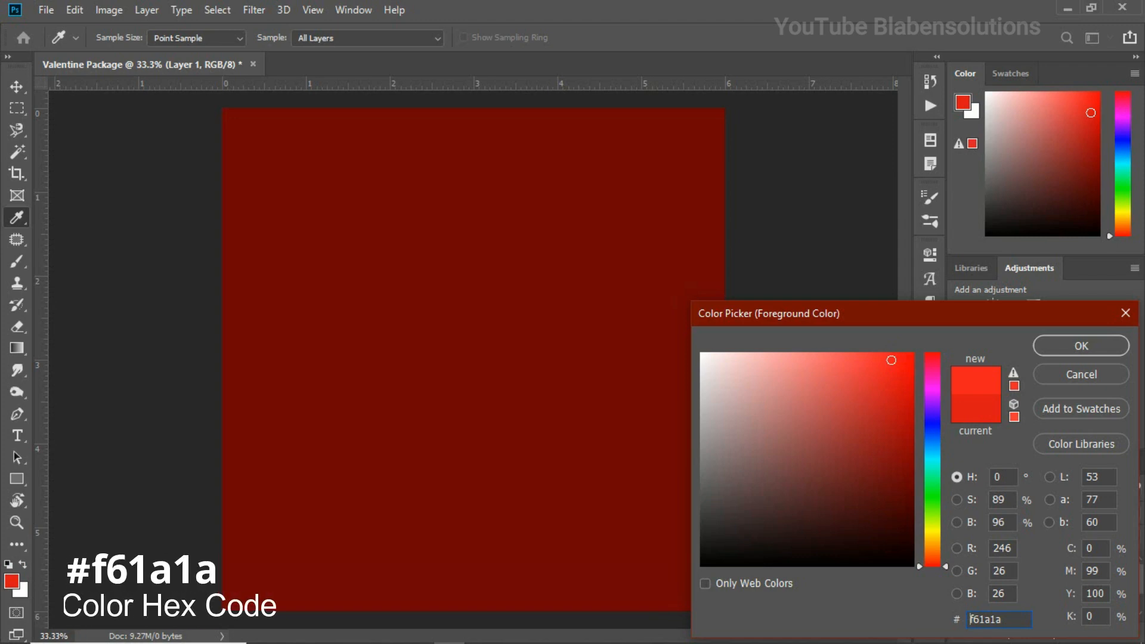
{"action": "left_click", "coordinate": [1055, 345]}
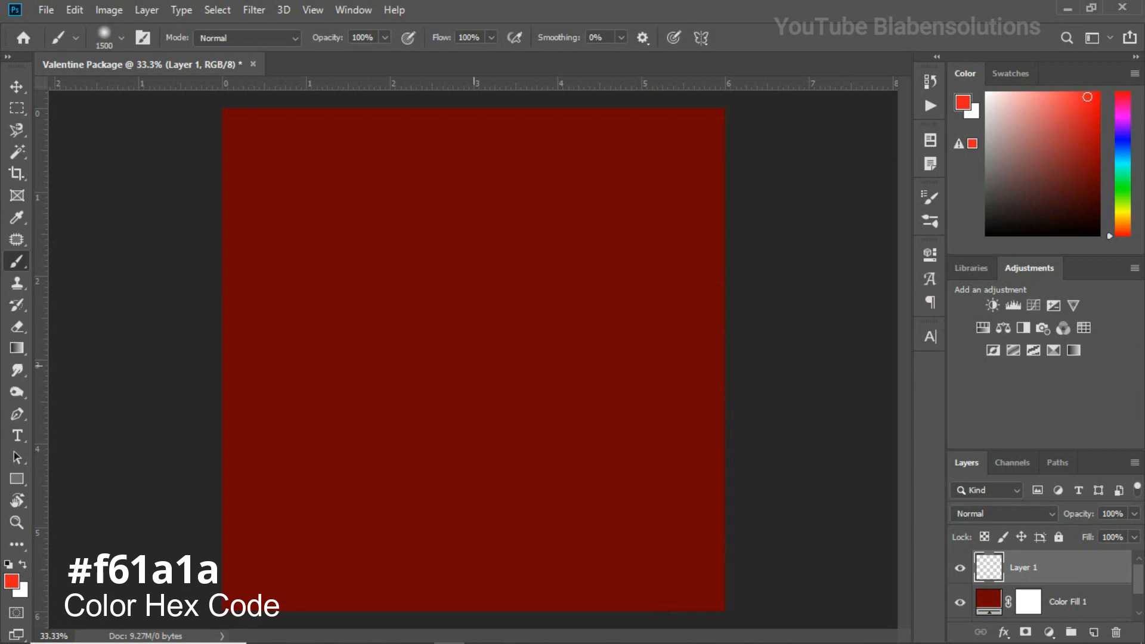
Paint a single soft red glow at the canvas centre and move it up about 1 inch
{"action": "left_click", "coordinate": [469, 366]}
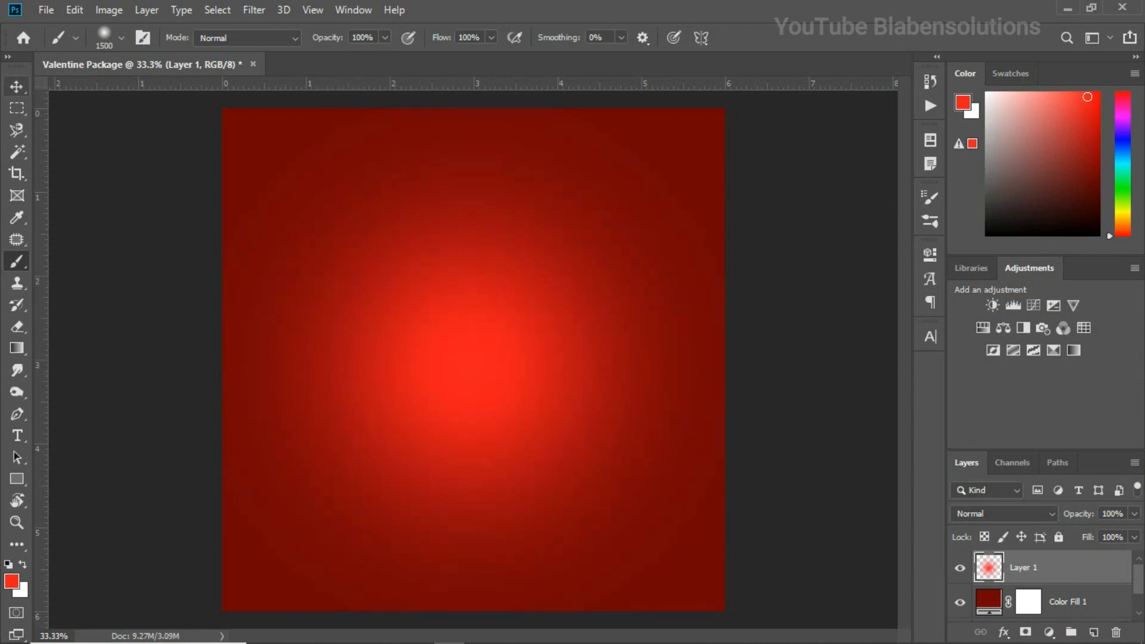
{"action": "left_click", "coordinate": [16, 87]}
{"action": "left_click_drag", "start_coordinate": [439, 367], "coordinate": [442, 302]}
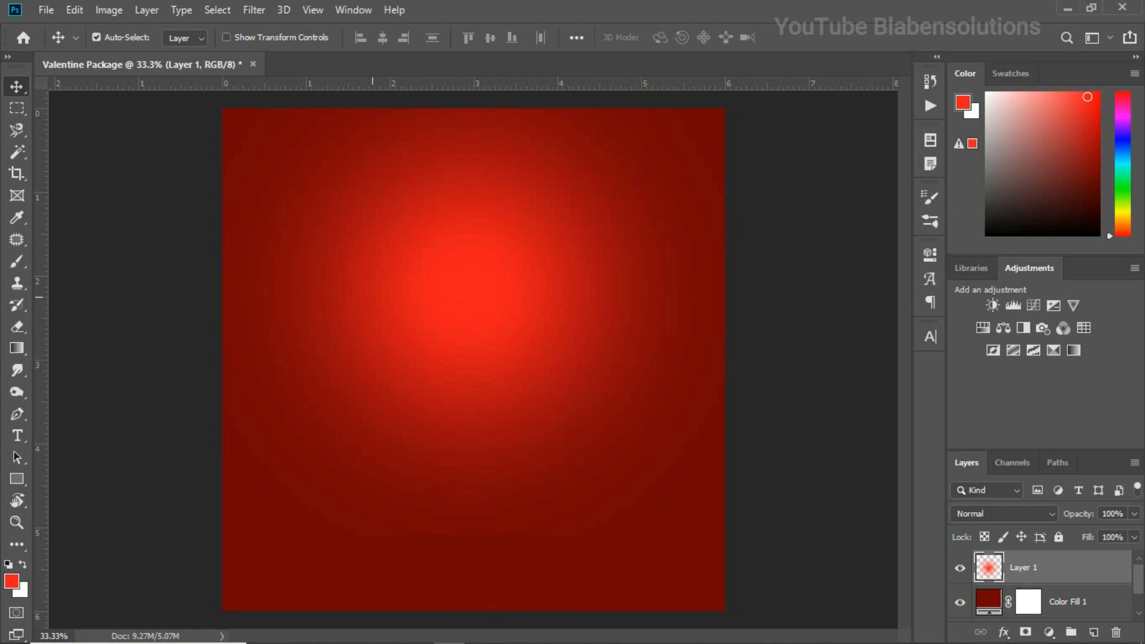
Place the Studio Session Dmos model-4820.jpg photo from the Photography Package folder into the Photoshop document
{"action": "mouse_move", "coordinate": [301, 643]}
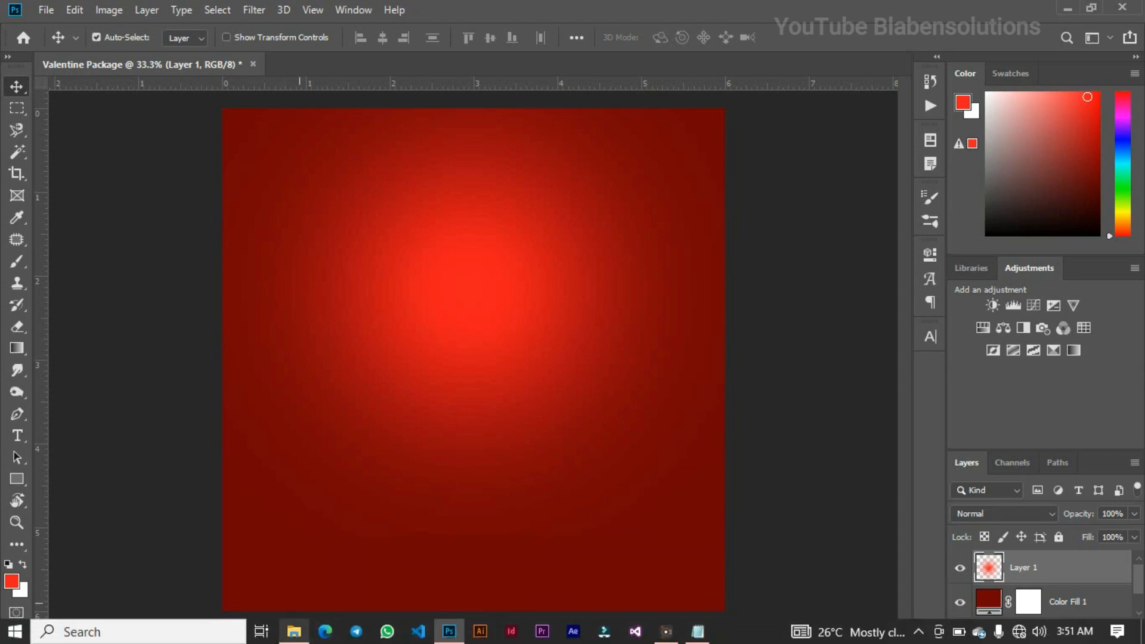
{"action": "left_click", "coordinate": [308, 574]}
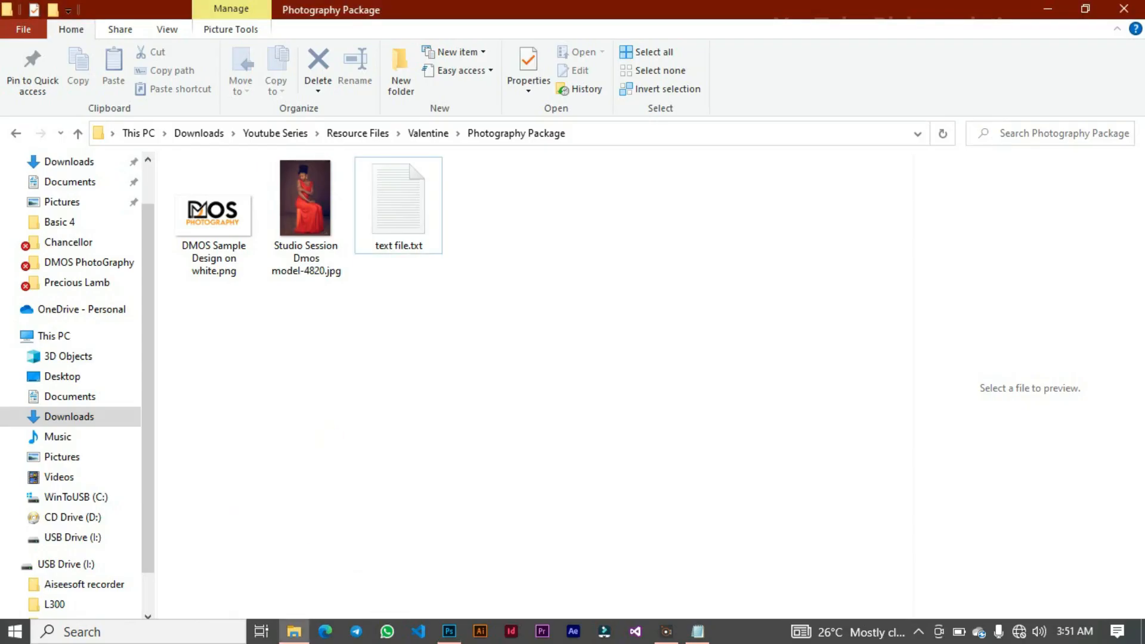
{"action": "left_click", "coordinate": [304, 212]}
{"action": "left_click_drag", "start_coordinate": [302, 215], "coordinate": [382, 531]}
{"action": "left_click_drag", "start_coordinate": [479, 616], "coordinate": [509, 455]}
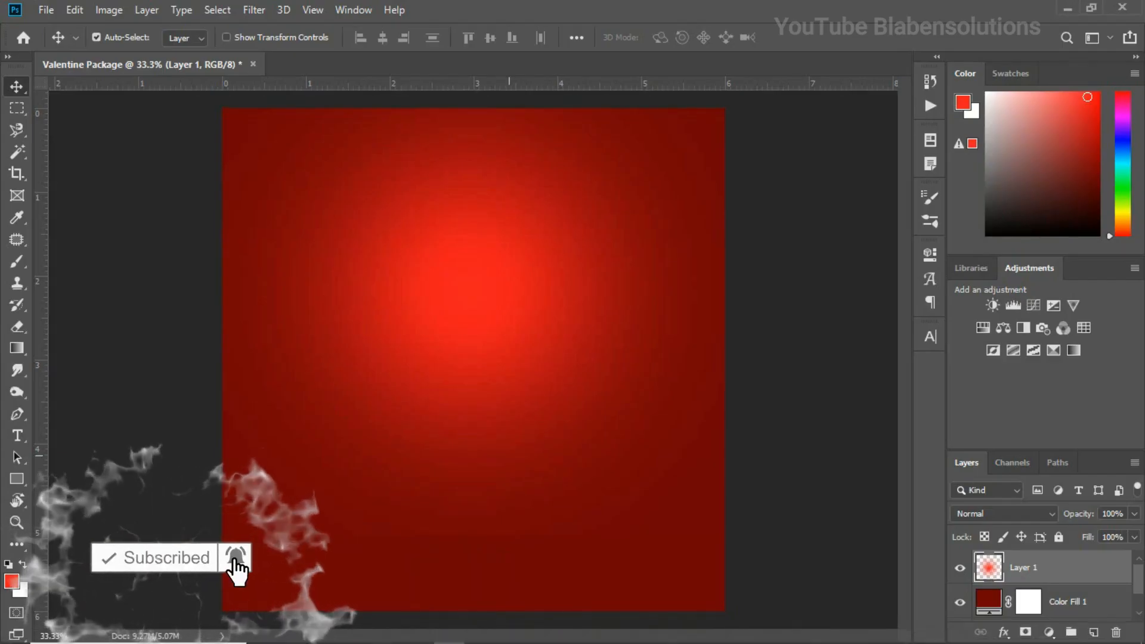
Scale the placed photo to about 18.14% and position it over the right part of the canvas, around X 1311 px, Y 807 px
{"action": "left_click_drag", "start_coordinate": [587, 341], "coordinate": [621, 345]}
{"action": "left_click_drag", "start_coordinate": [725, 360], "coordinate": [752, 360]}
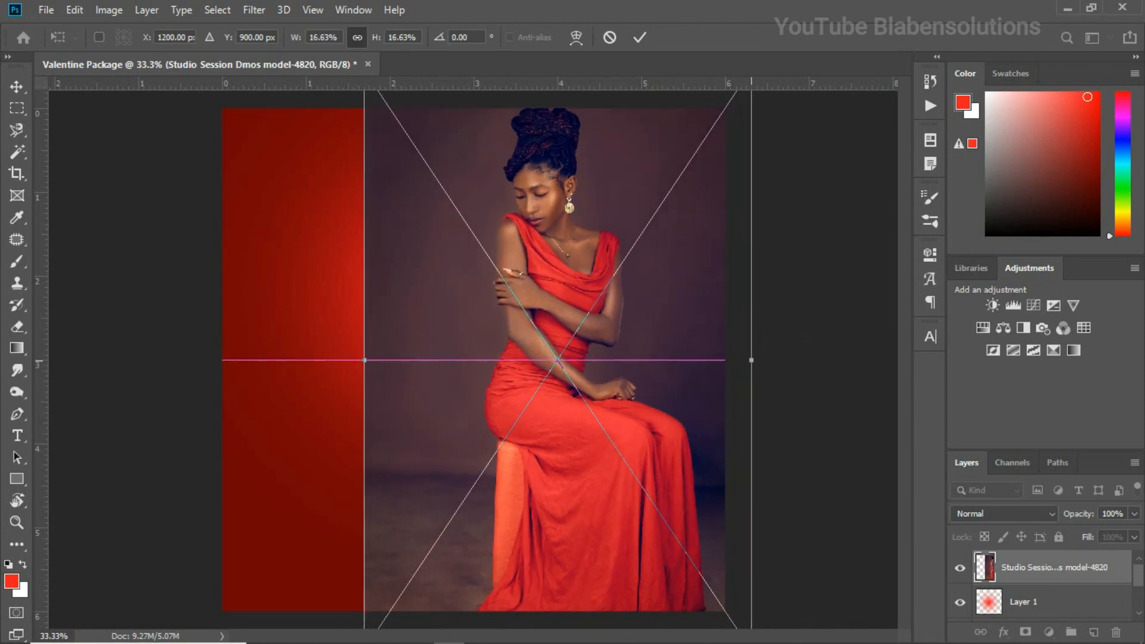
{"action": "left_click_drag", "start_coordinate": [655, 350], "coordinate": [692, 335]}
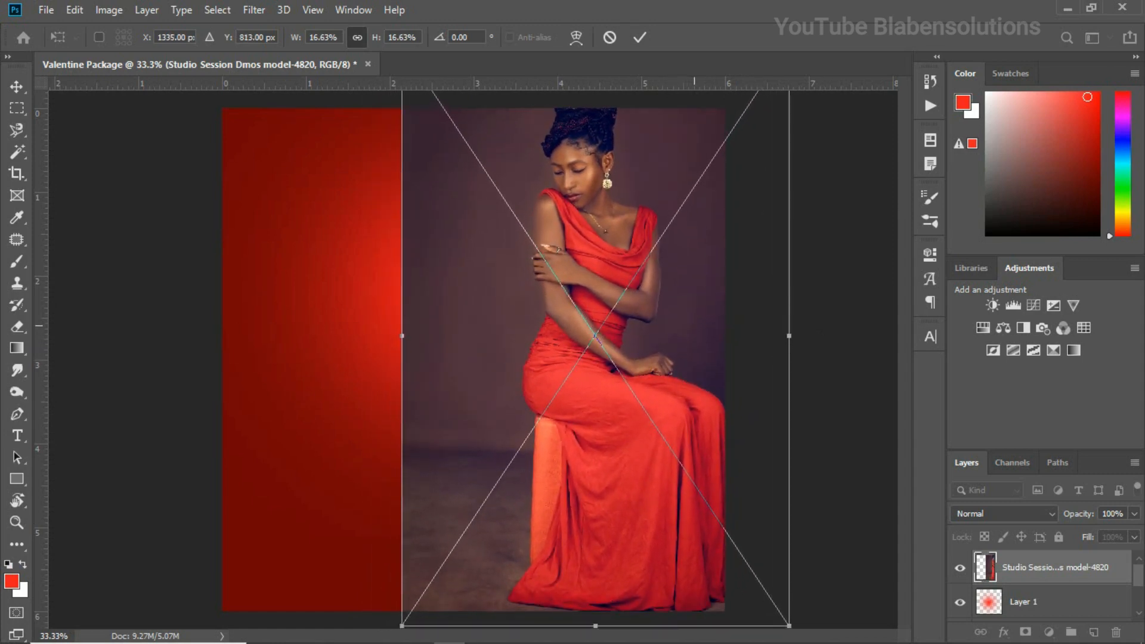
{"action": "left_click_drag", "start_coordinate": [790, 336], "coordinate": [807, 336]}
{"action": "left_click_drag", "start_coordinate": [638, 337], "coordinate": [631, 336]}
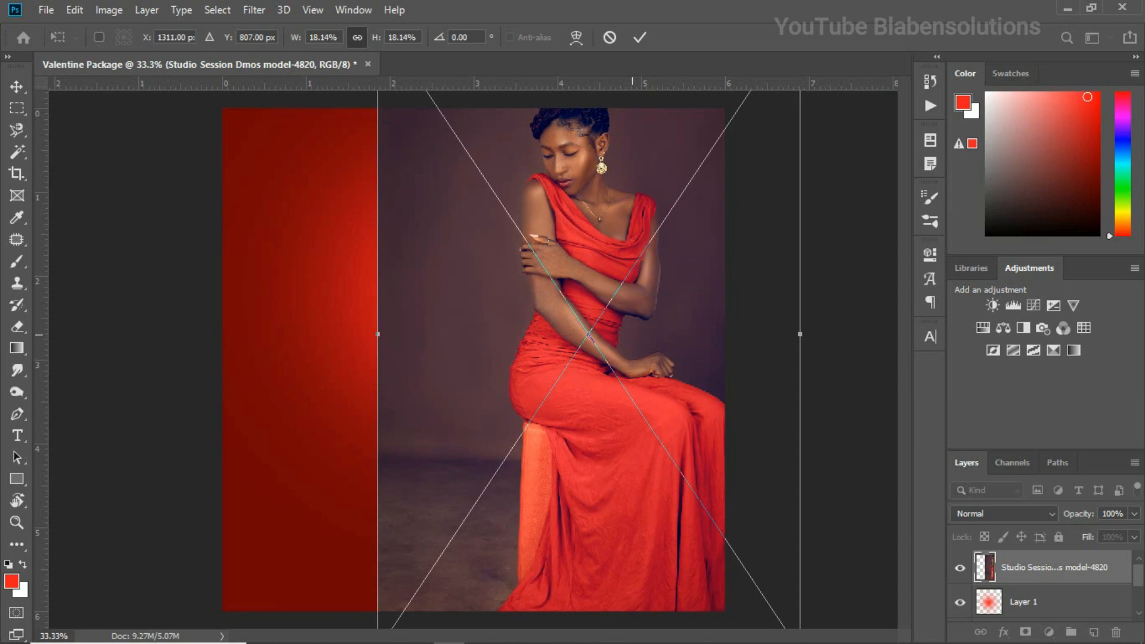
{"action": "key", "text": "Return"}
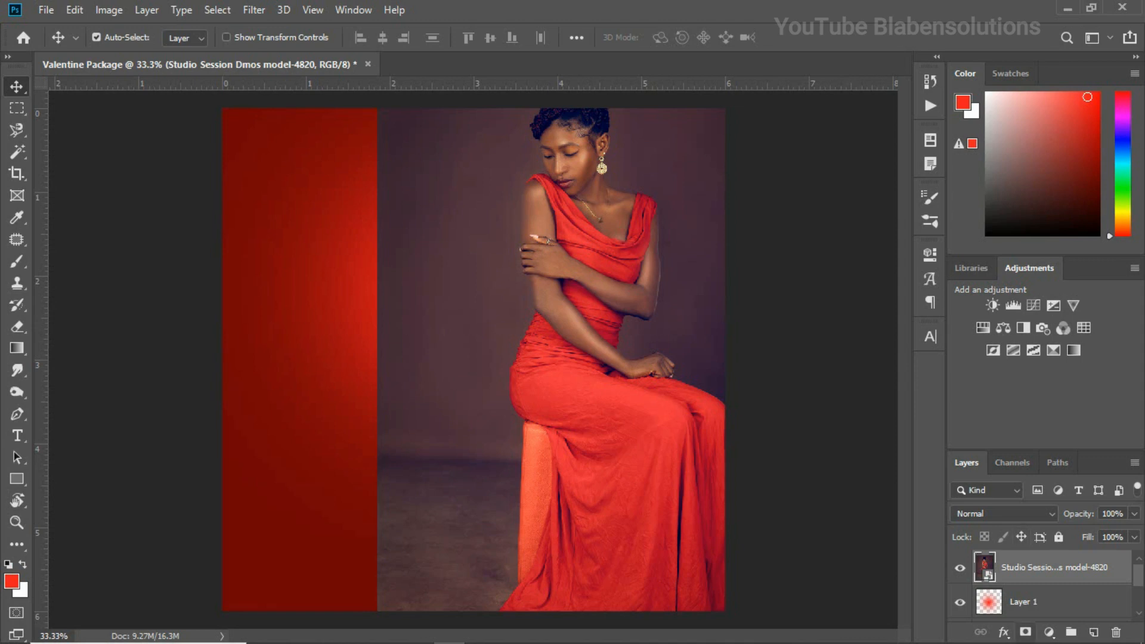
Add a layer mask to the model photo and reduce the Brush to 400 px
{"action": "left_click", "coordinate": [1025, 632]}
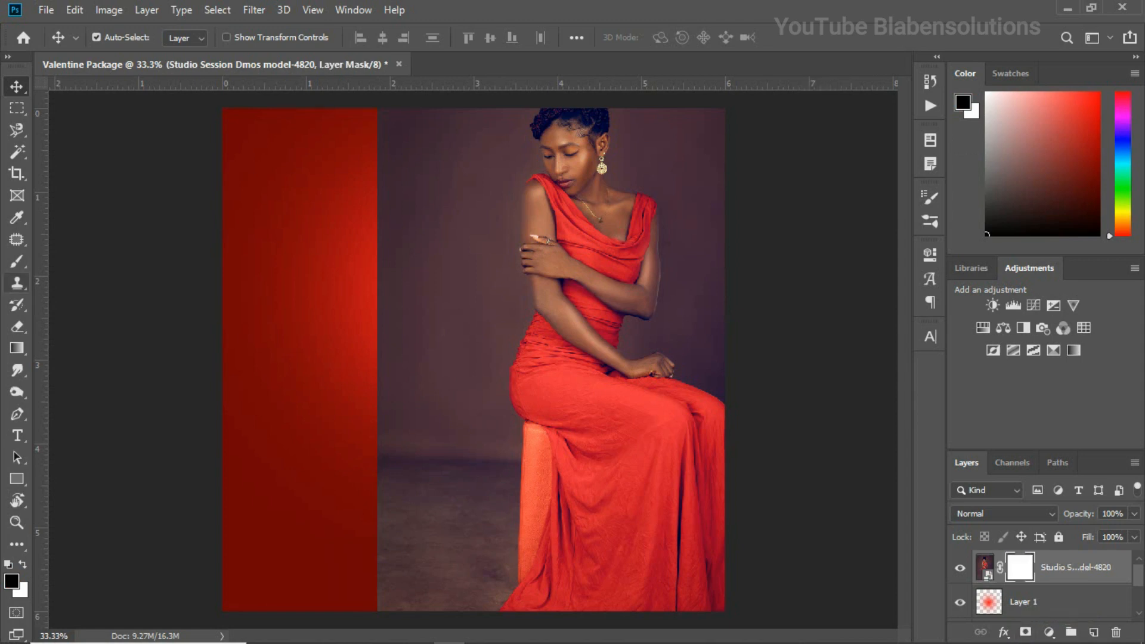
{"action": "left_click", "coordinate": [17, 261]}
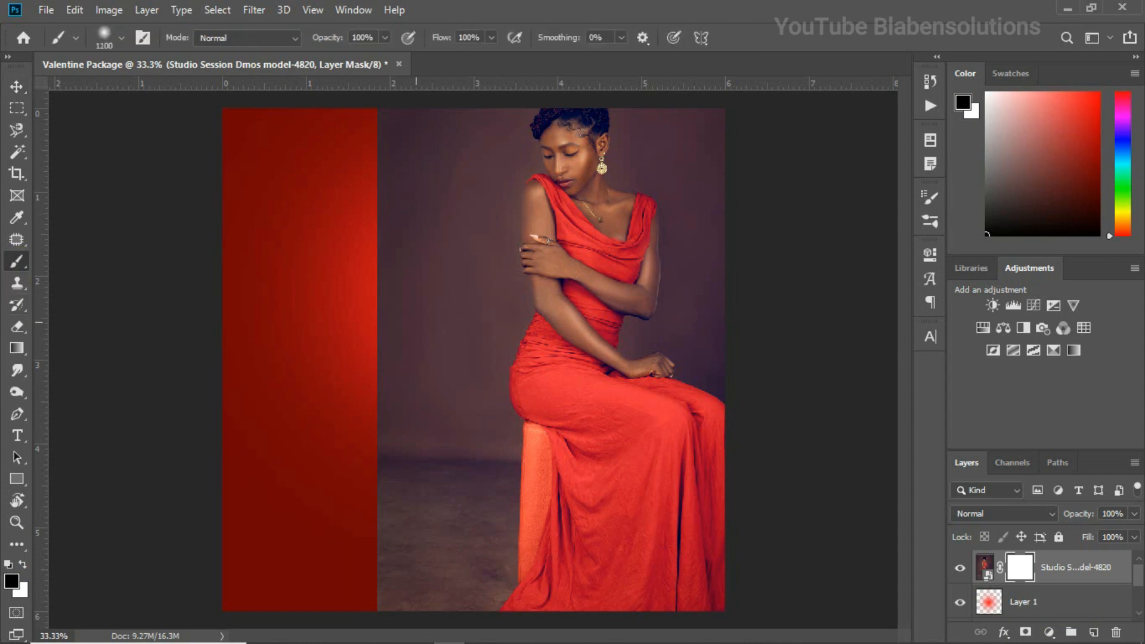
{"action": "key", "text": "bracketleft"}
{"action": "key", "text": "bracketleft"}
Paint black with the soft 400 px brush on the photo's mask to fade its left edge into the red background
{"action": "mouse_move", "coordinate": [381, 109]}
{"action": "left_mouse_down"}
{"action": "mouse_move", "coordinate": [394, 273]}
{"action": "mouse_move", "coordinate": [391, 609]}
{"action": "left_mouse_up"}
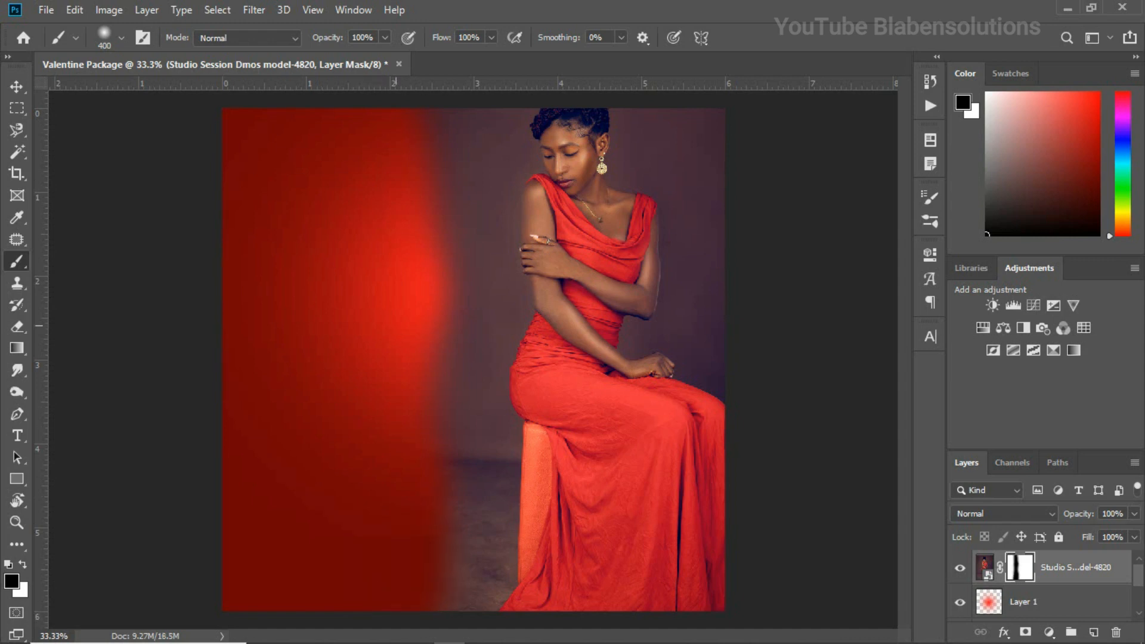
{"action": "left_click_drag", "start_coordinate": [429, 140], "coordinate": [424, 184]}
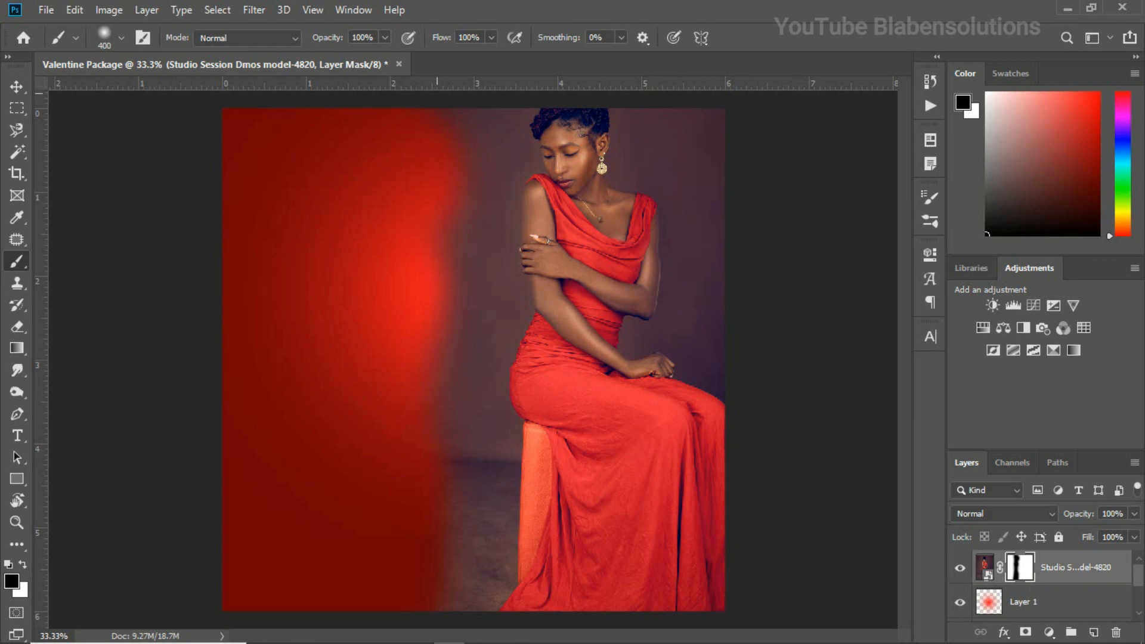
{"action": "left_click", "coordinate": [426, 286]}
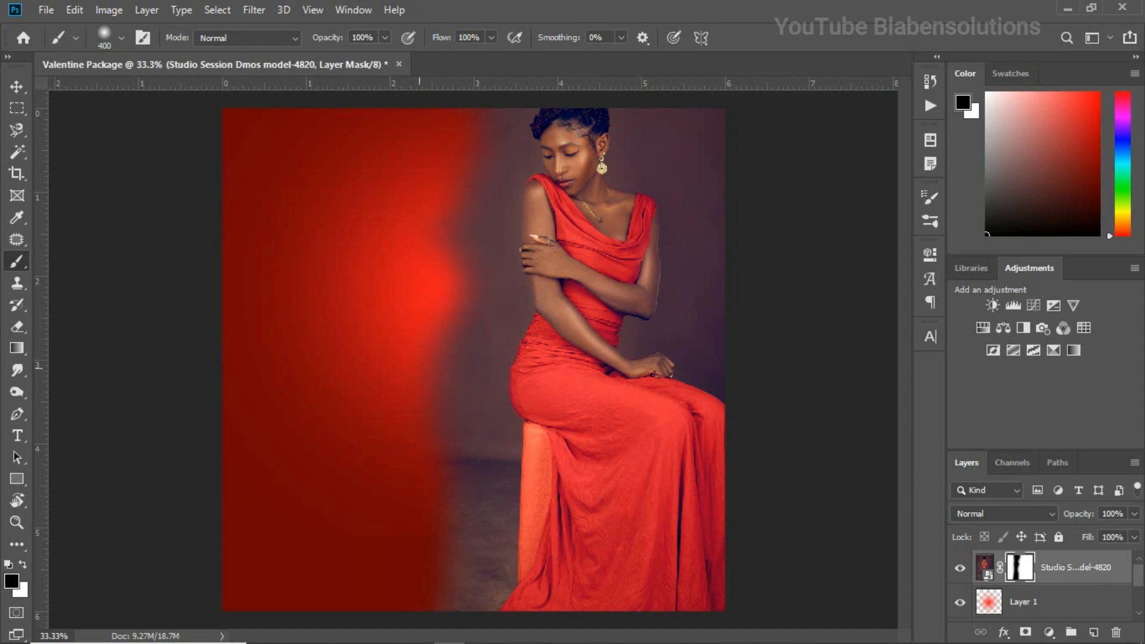
{"action": "left_click", "coordinate": [437, 537]}
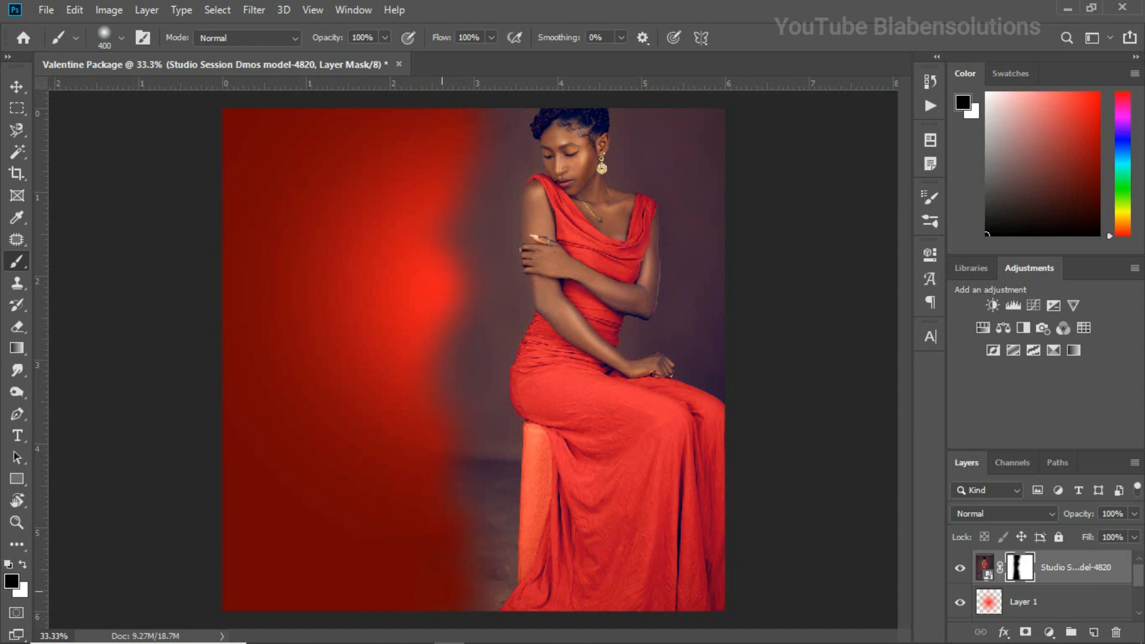
Set the model photo layer's blend mode to Soft Light
{"action": "key", "text": "v"}
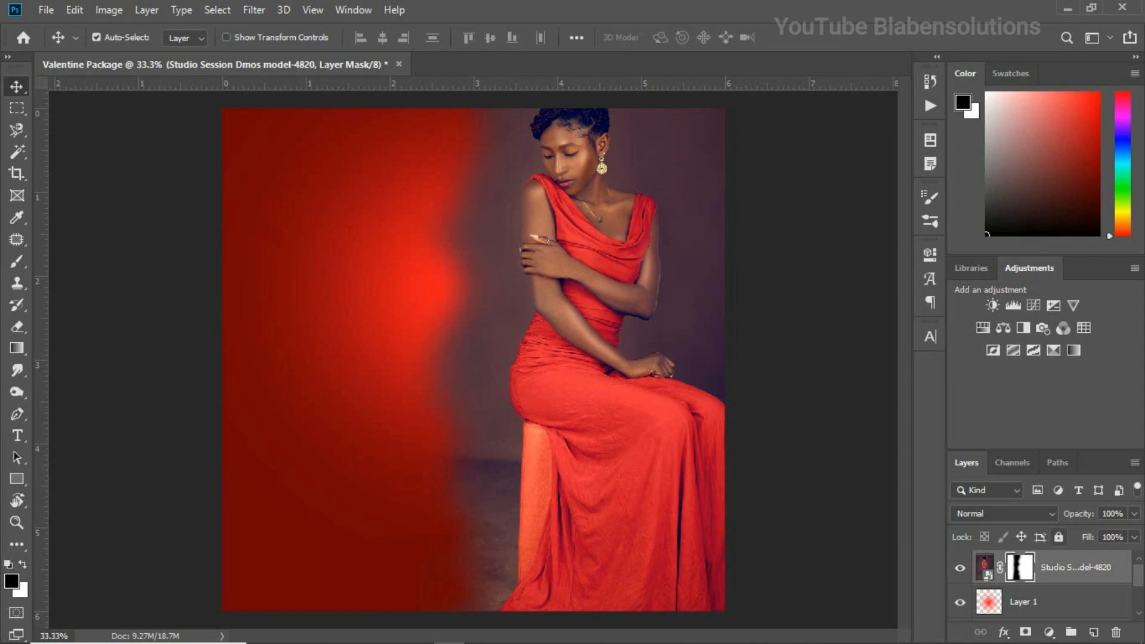
{"action": "left_click", "coordinate": [986, 564]}
{"action": "left_click", "coordinate": [1005, 514]}
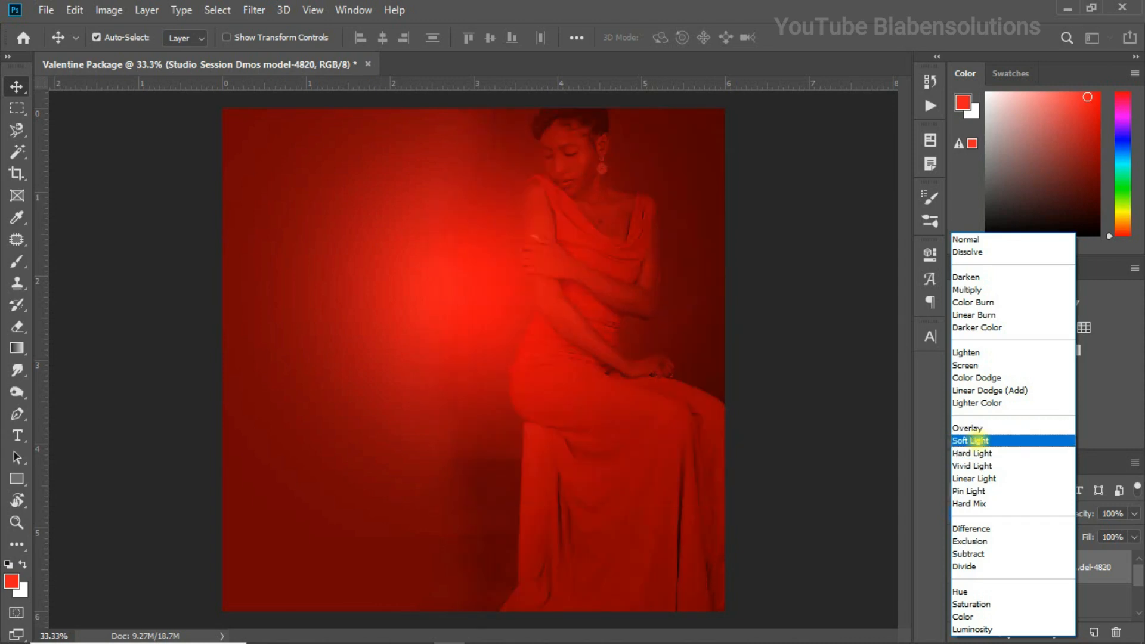
{"action": "left_click", "coordinate": [978, 440]}
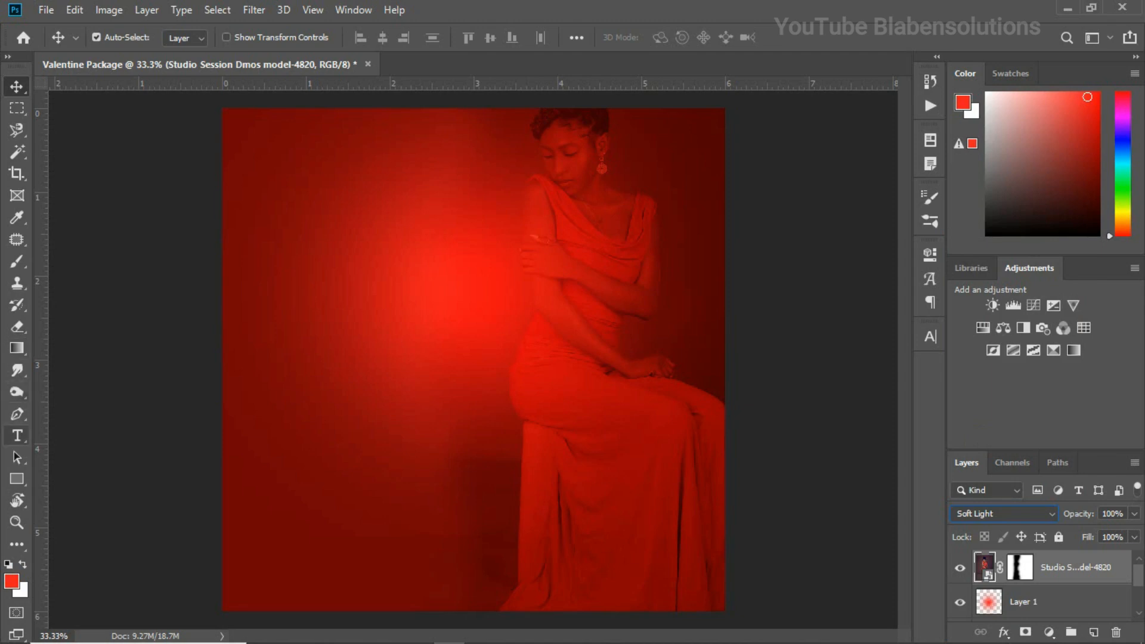
Draw a white rectangle without stroke, about 2010 x 933 px, across the full canvas width and move it up about 0.2 inch
{"action": "key", "text": "u"}
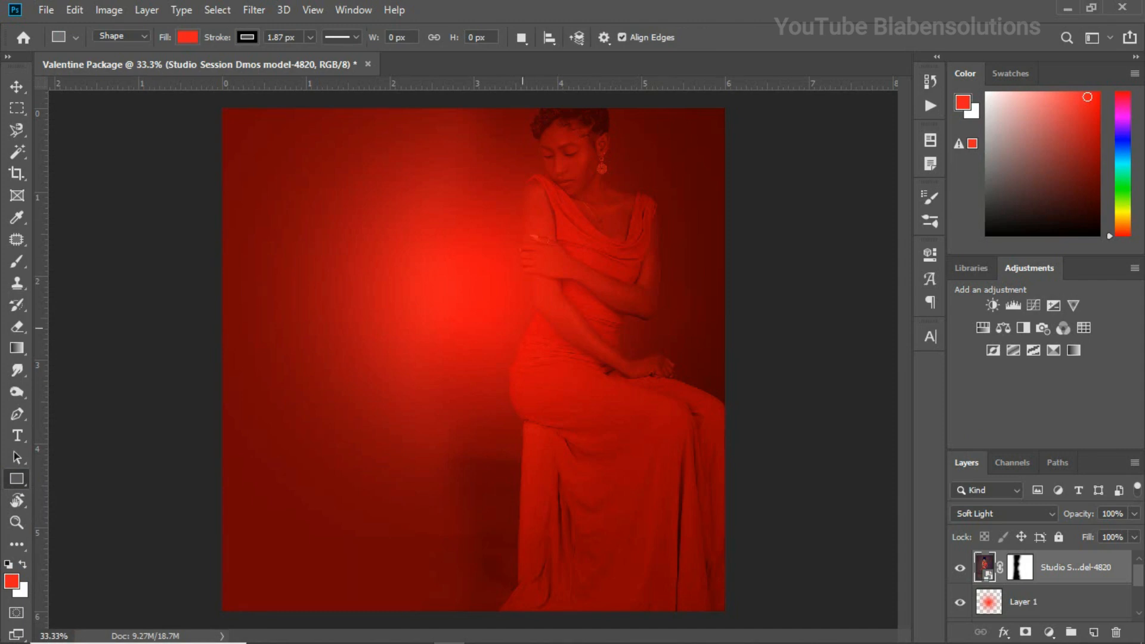
{"action": "left_click_drag", "start_coordinate": [207, 278], "coordinate": [775, 539]}
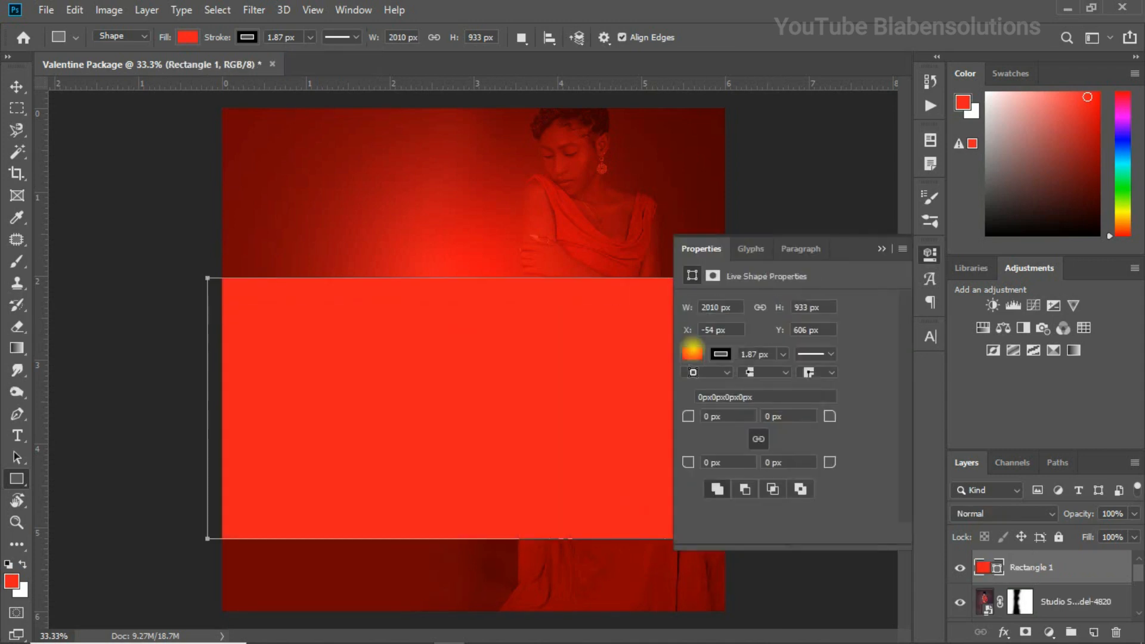
{"action": "left_click", "coordinate": [692, 354]}
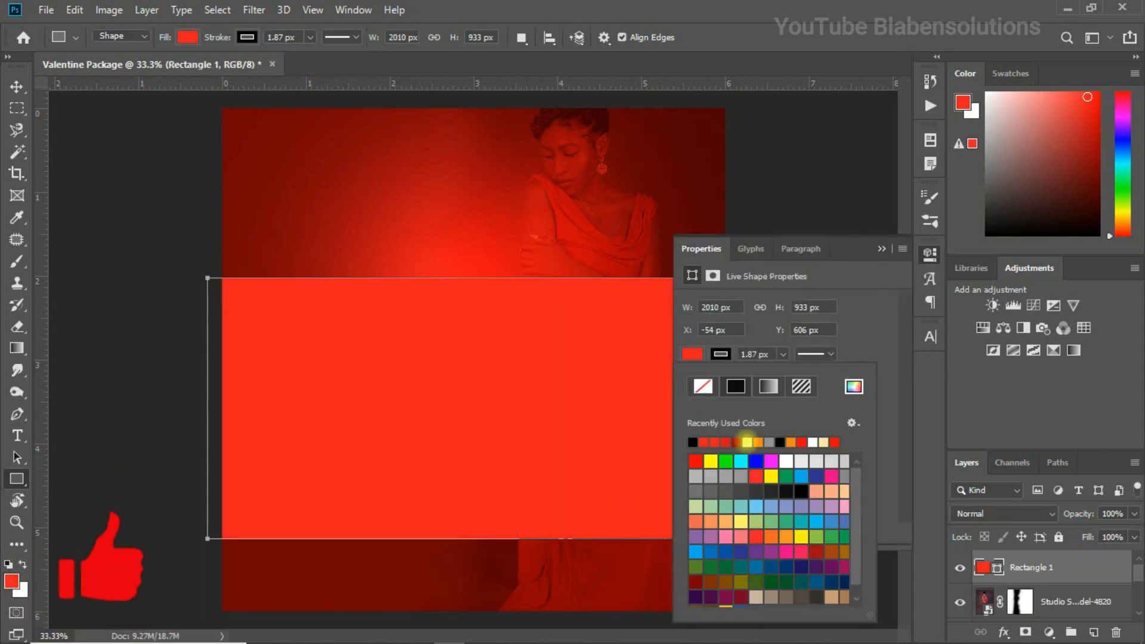
{"action": "left_click", "coordinate": [747, 442]}
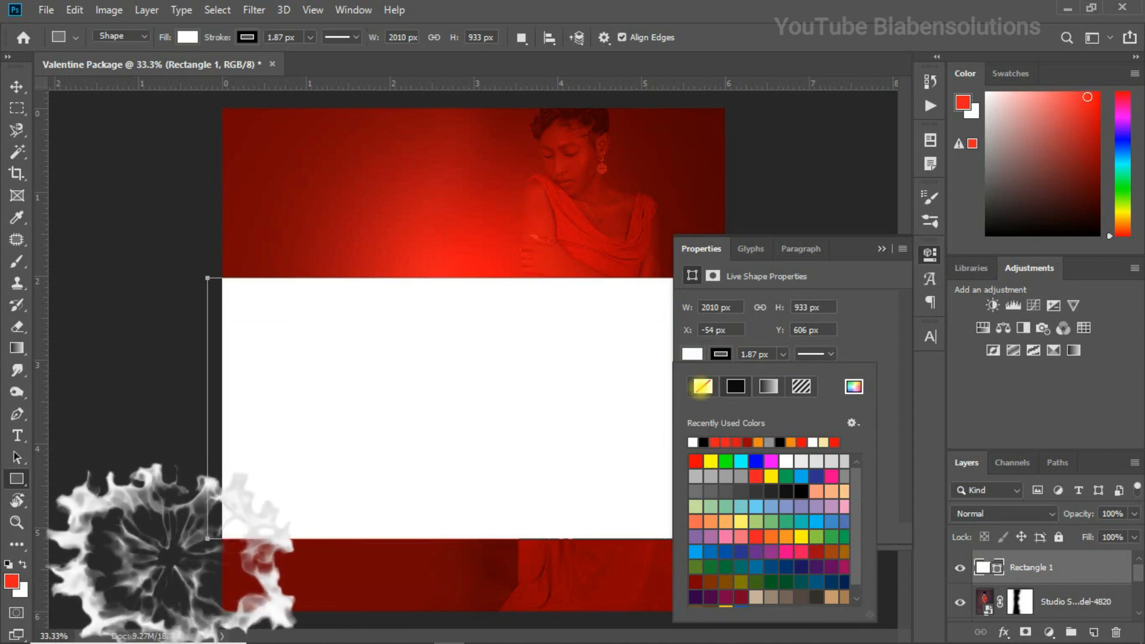
{"action": "left_click", "coordinate": [703, 386]}
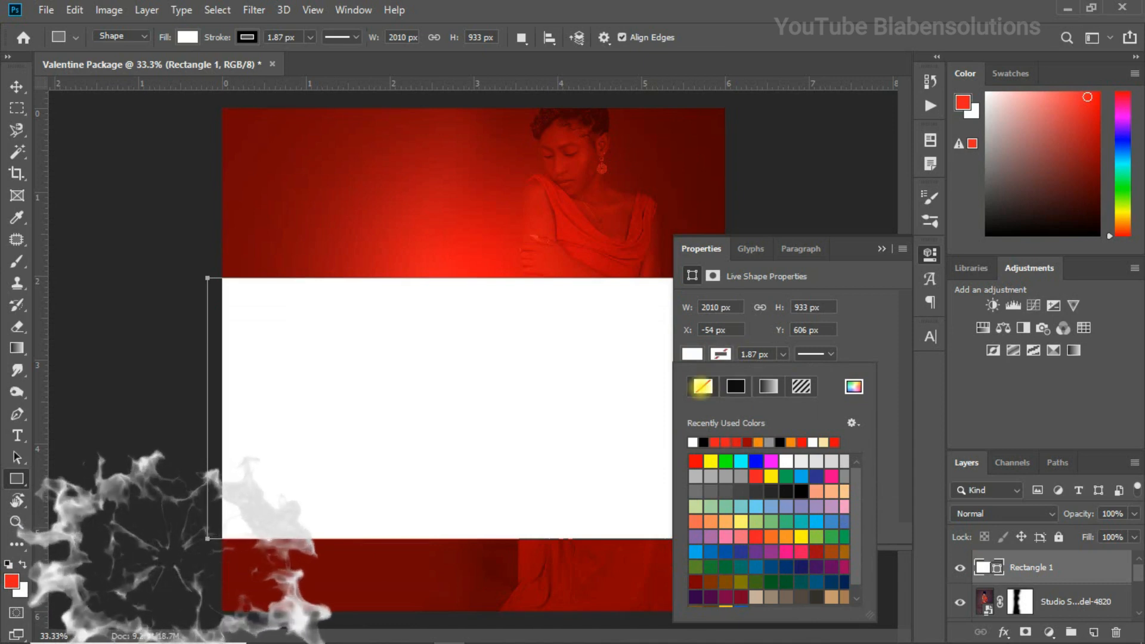
{"action": "left_click", "coordinate": [881, 249]}
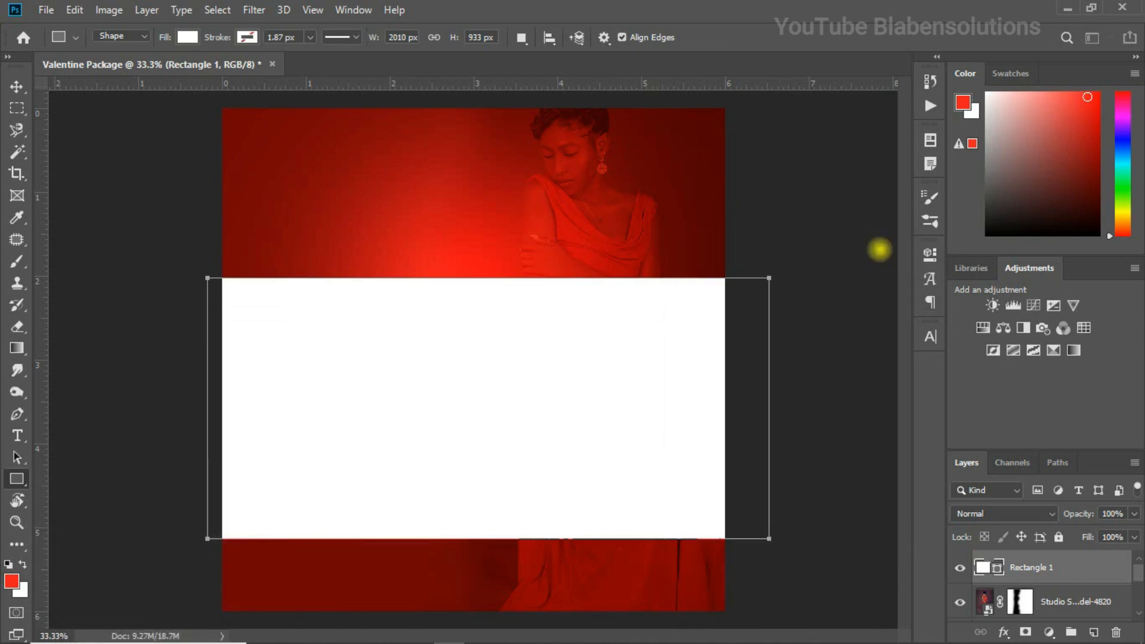
{"action": "left_click", "coordinate": [17, 87]}
{"action": "left_click_drag", "start_coordinate": [494, 367], "coordinate": [493, 348]}
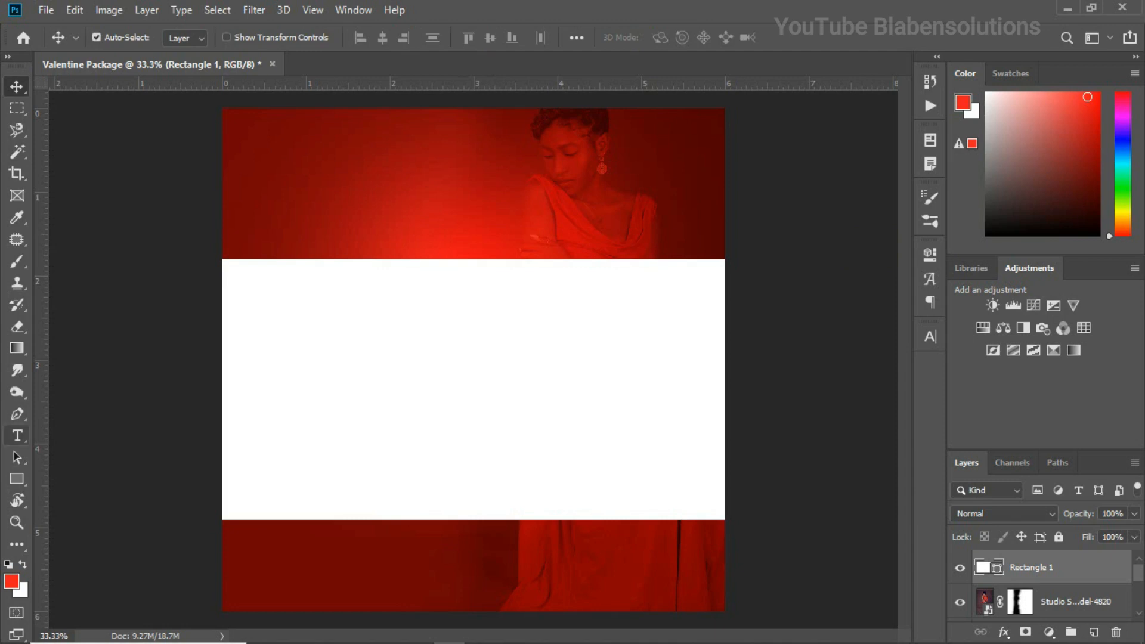
Start a text line on the red area above the left part of the white rectangle
{"action": "left_click", "coordinate": [17, 436]}
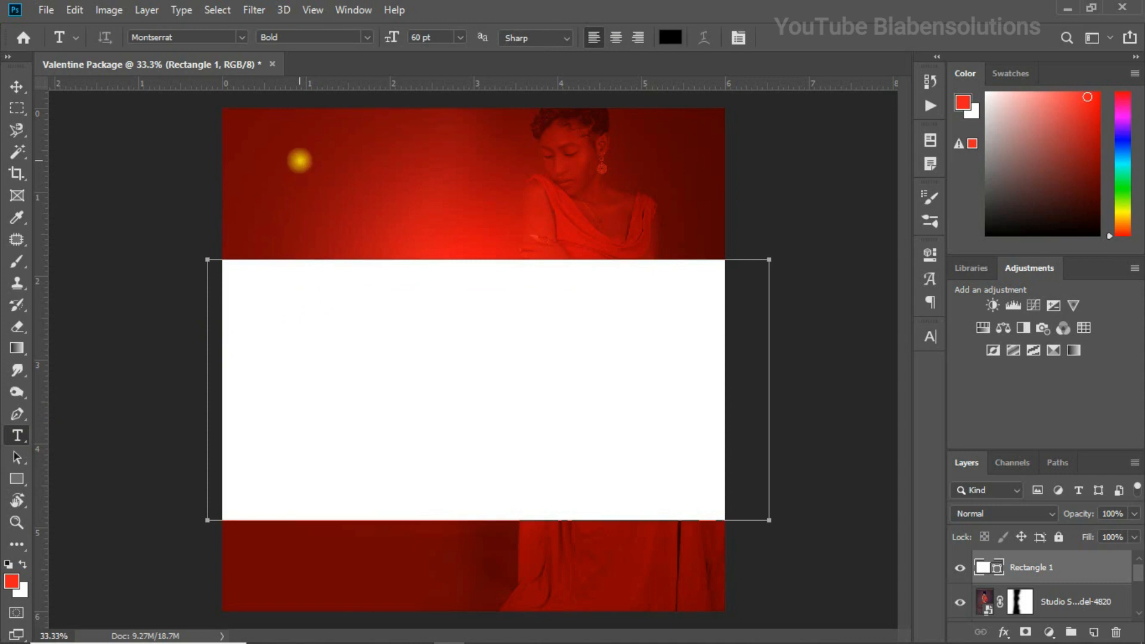
{"action": "left_click", "coordinate": [300, 160]}
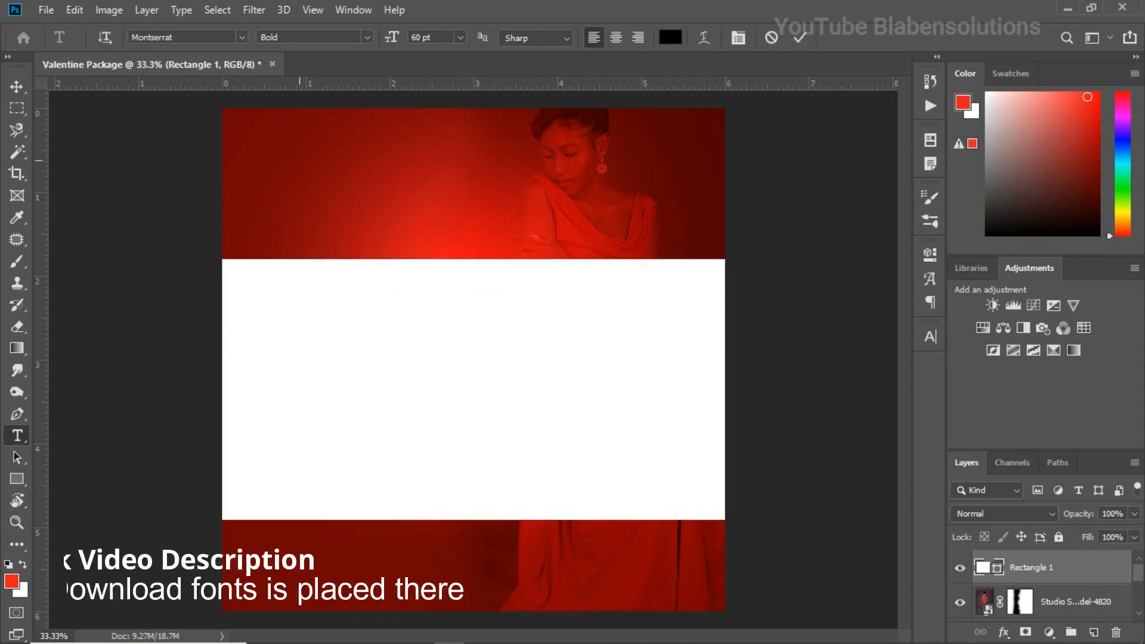
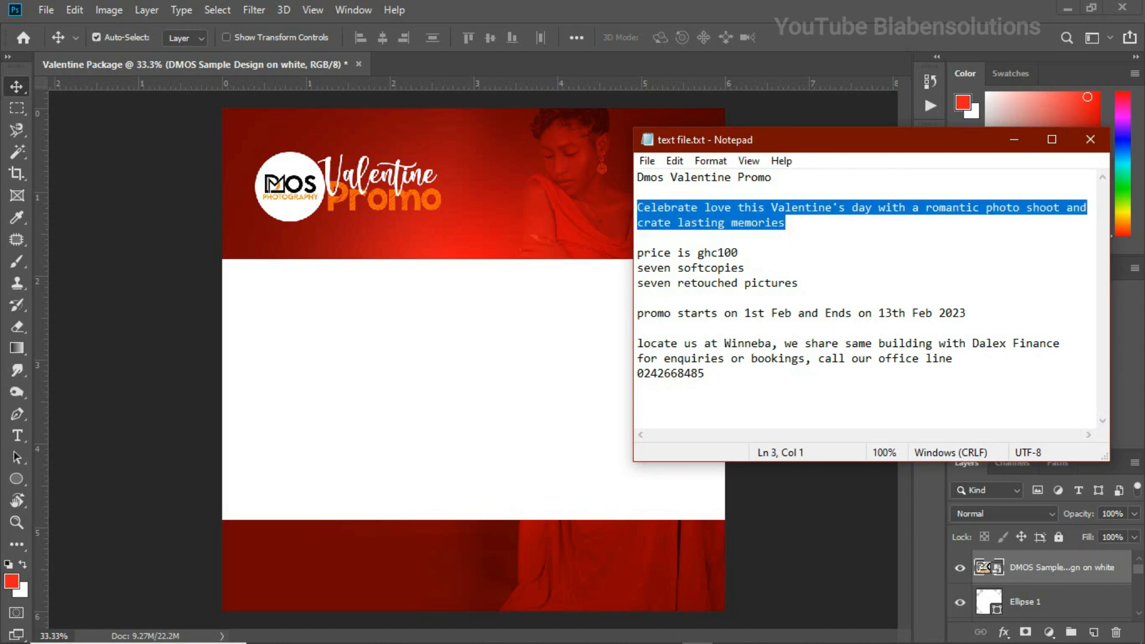
Paste the copied slogan onto the white band as a large sketch-style "Celebrate" heading with the remaining text in 12 pt Montserrat below it
{"action": "left_click", "coordinate": [365, 310]}
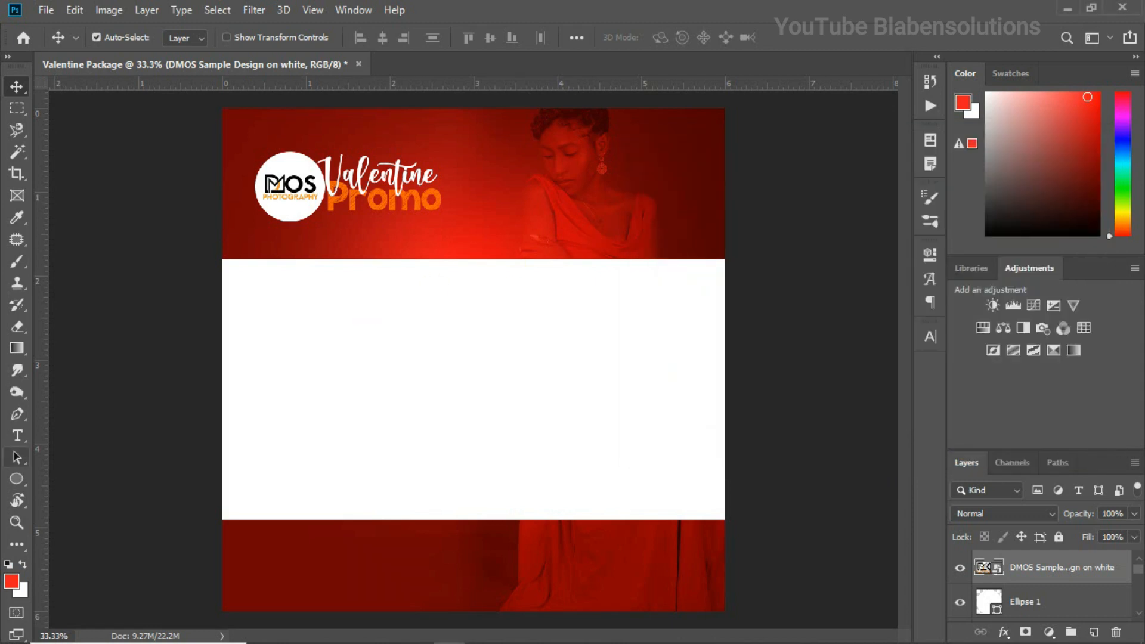
{"action": "left_click", "coordinate": [16, 435]}
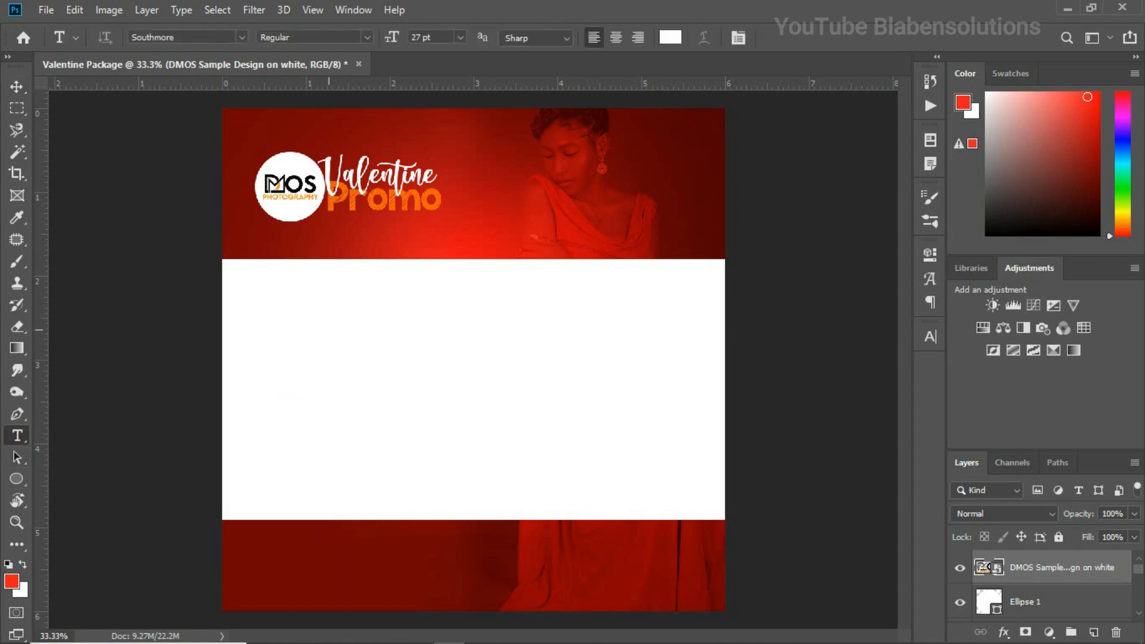
{"action": "left_click", "coordinate": [313, 362]}
{"action": "key", "text": "ctrl+v"}
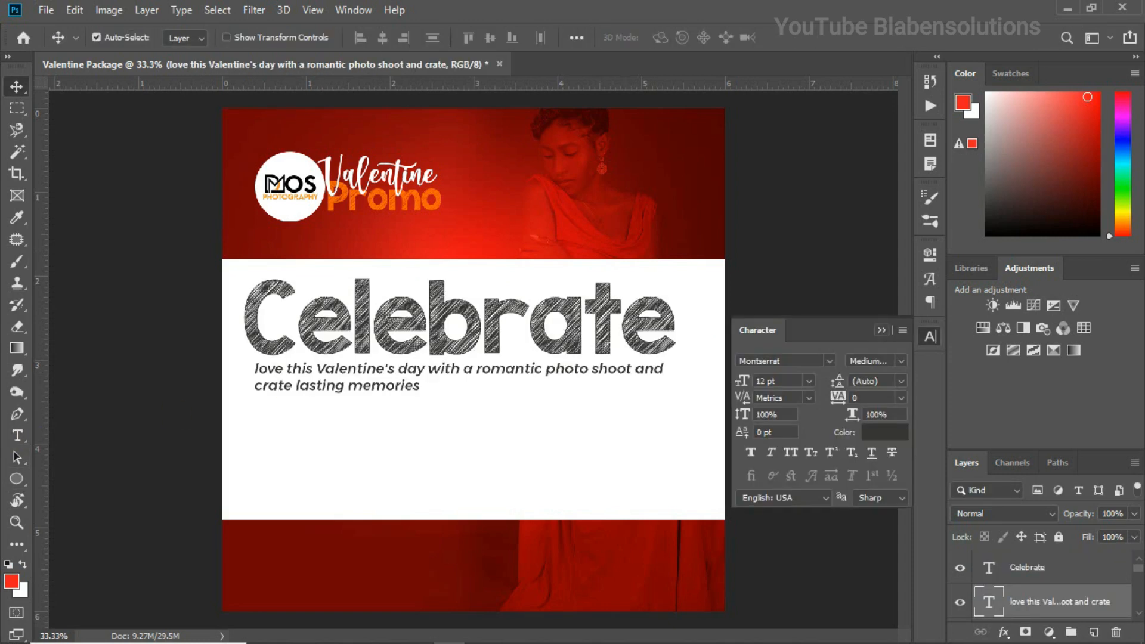
{"action": "left_click", "coordinate": [880, 330]}
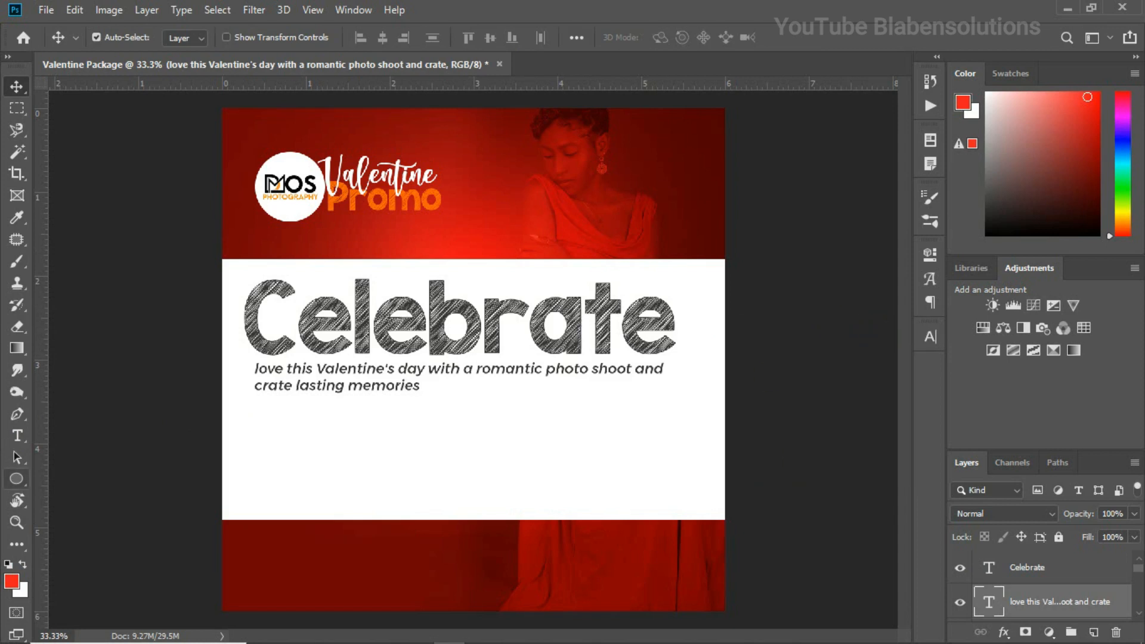
Draw a thin red rectangle about 5.5 inches wide as a divider line below the slogan text
{"action": "left_click", "coordinate": [16, 478]}
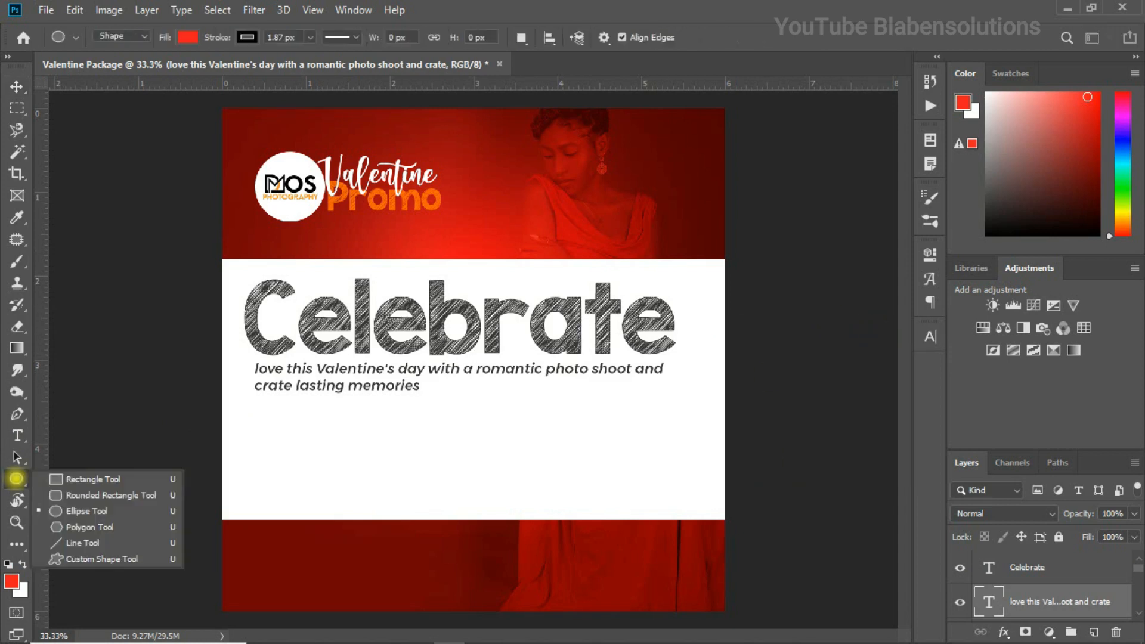
{"action": "left_click", "coordinate": [93, 479]}
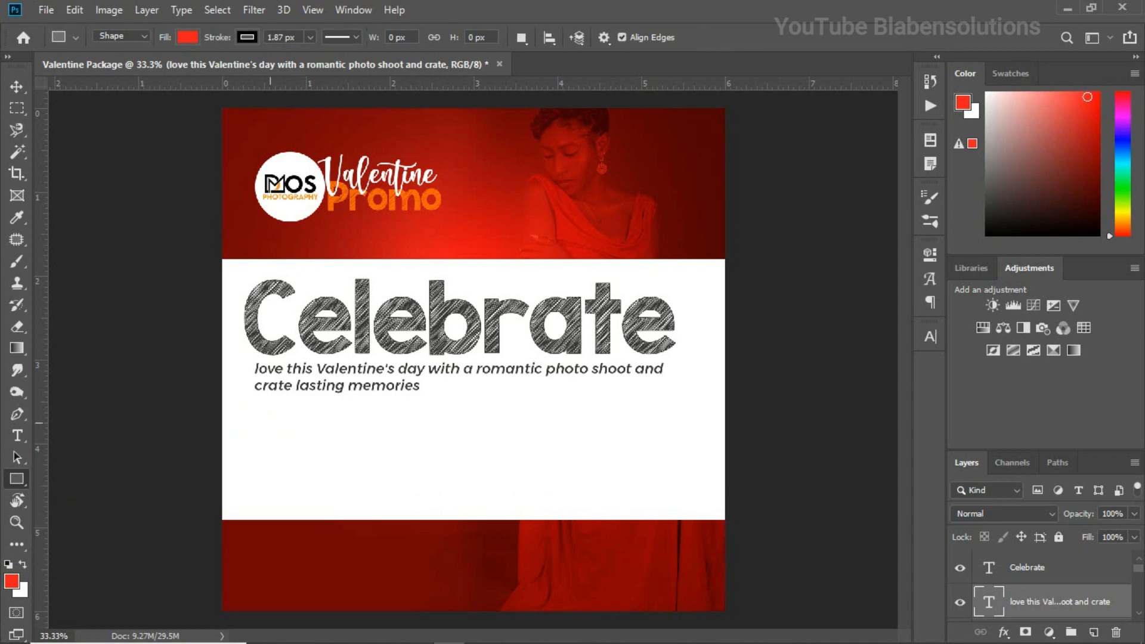
{"action": "left_click_drag", "start_coordinate": [245, 398], "coordinate": [707, 407]}
{"action": "key", "text": "v"}
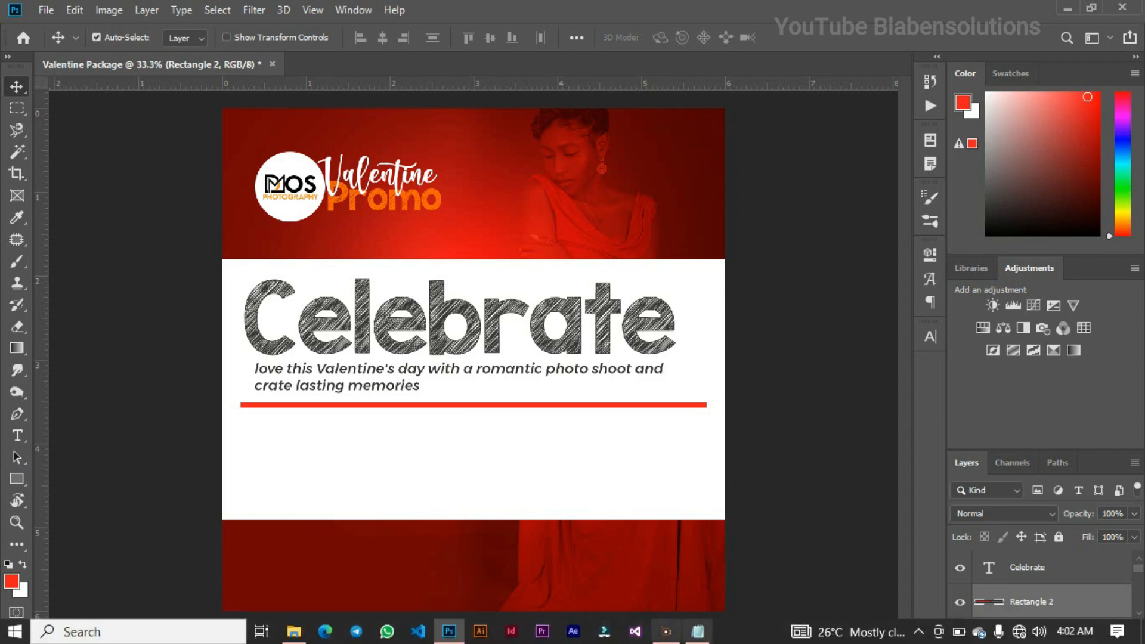
Switch to the Notepad text file and copy the lines "seven softcopies" and "seven retouched pictures"
{"action": "left_click", "coordinate": [697, 637]}
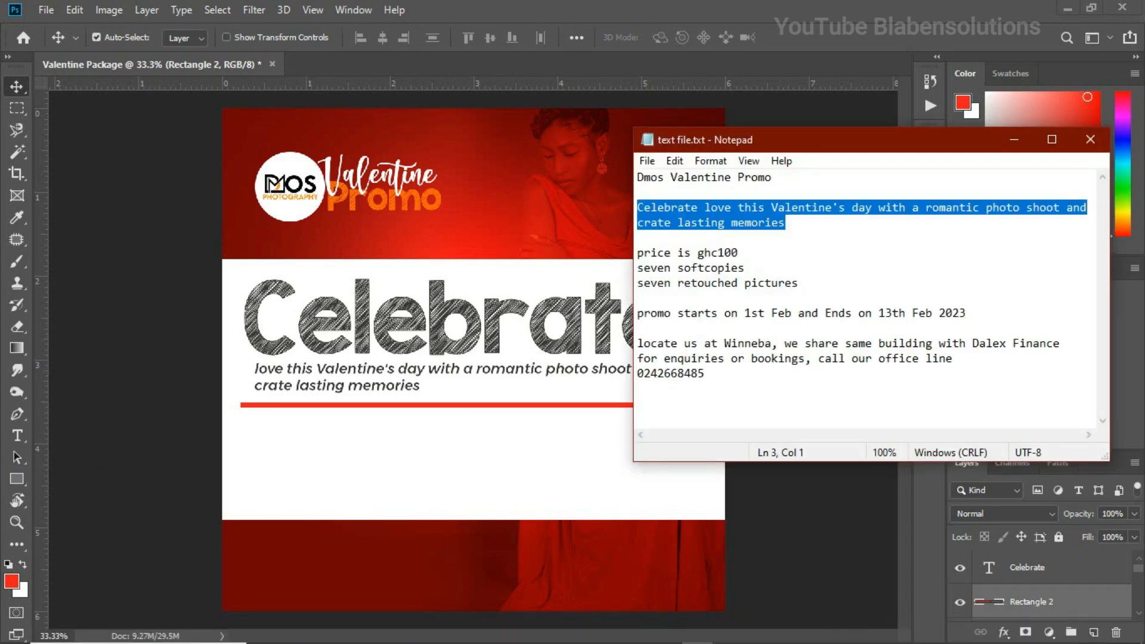
{"action": "left_click_drag", "start_coordinate": [800, 284], "coordinate": [638, 268]}
{"action": "key", "text": "ctrl+c"}
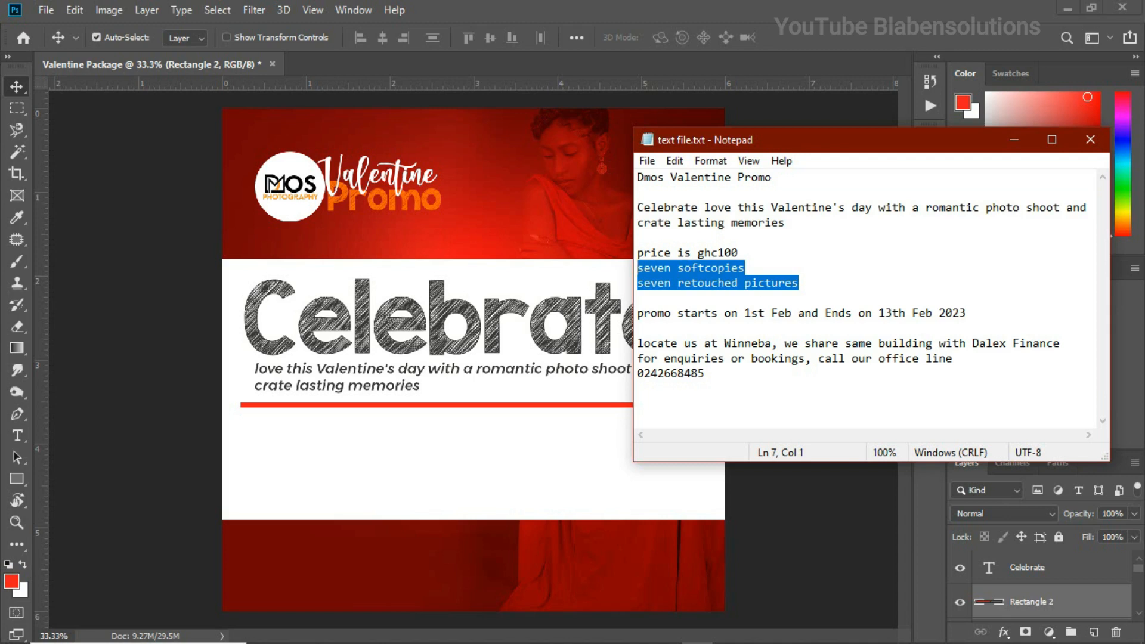
{"action": "left_click", "coordinate": [448, 446]}
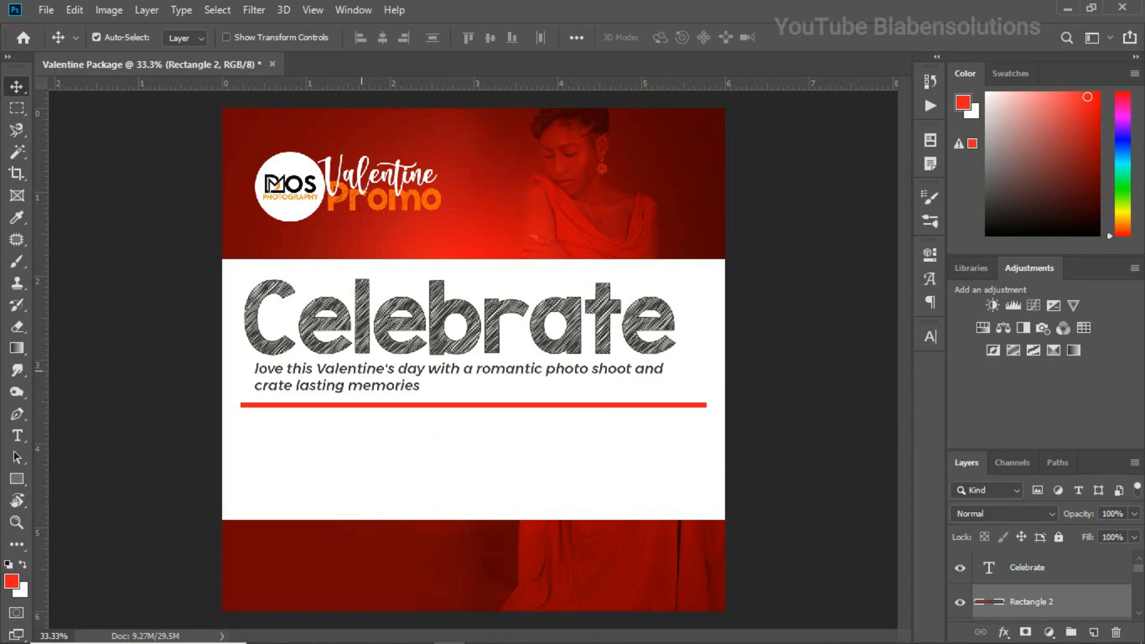
Change the font of the two-line slogan text below "Celebrate" to Gotham Bold Italic
{"action": "left_click", "coordinate": [363, 371]}
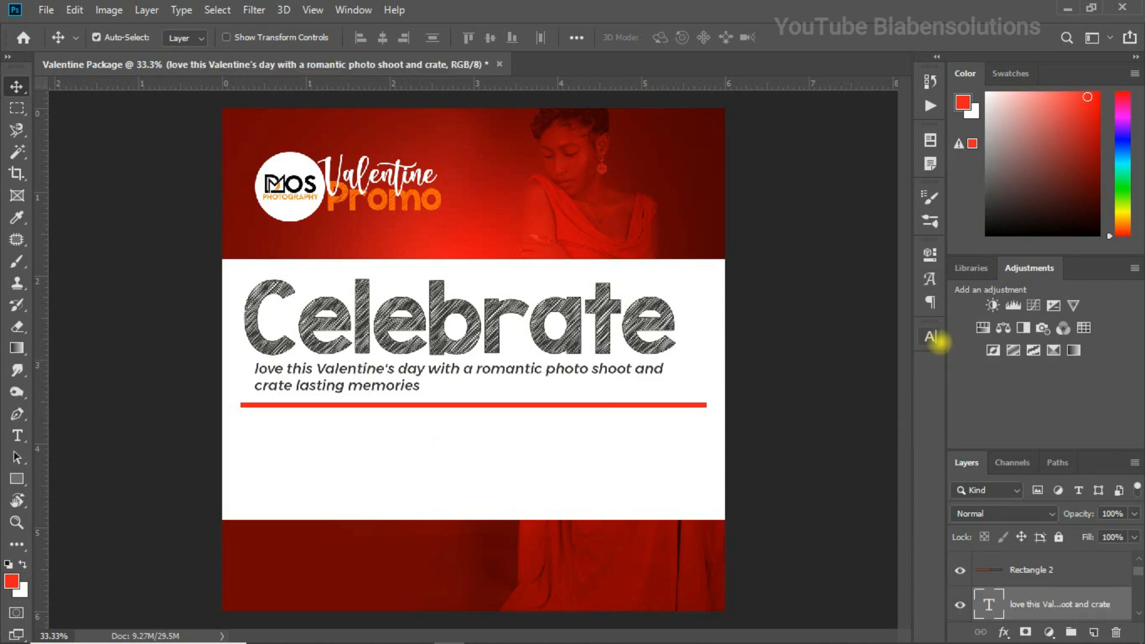
{"action": "left_click", "coordinate": [931, 337]}
{"action": "type", "text": "go"}
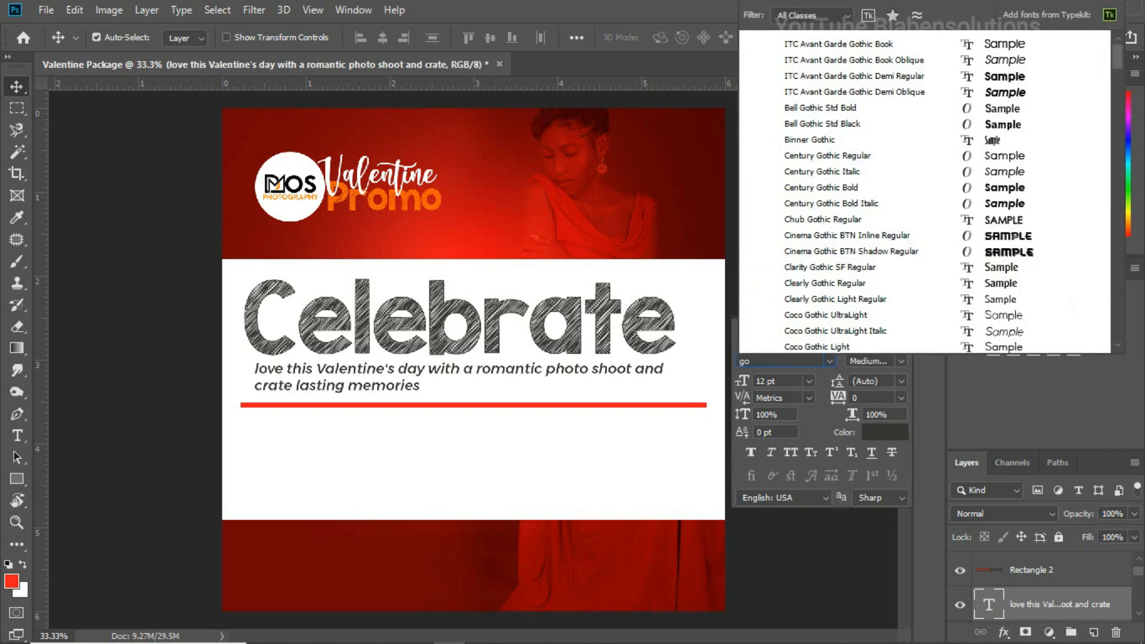
{"action": "type", "text": "tha"}
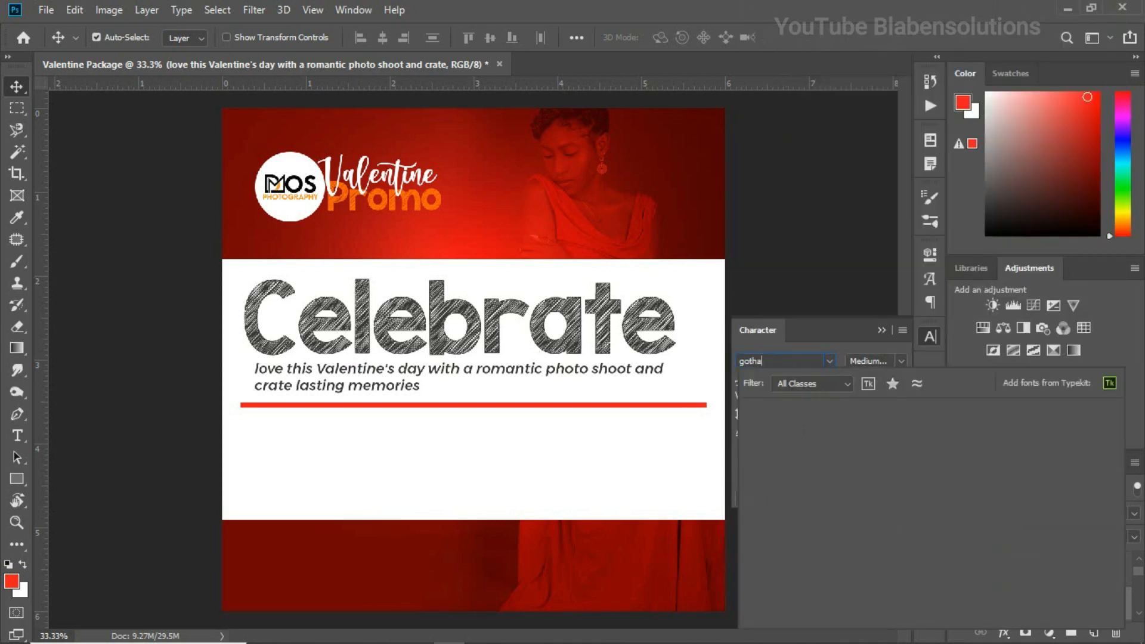
{"action": "type", "text": "m"}
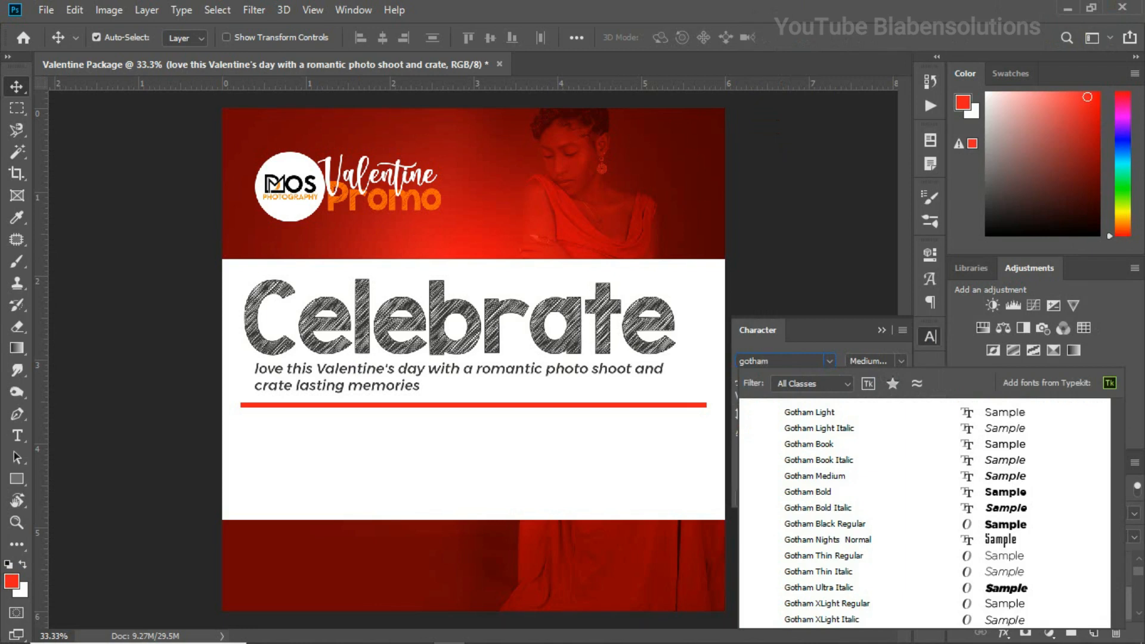
{"action": "key", "text": "Down"}
{"action": "key", "text": "Down"}
{"action": "key", "text": "Down"}
{"action": "key", "text": "Down"}
{"action": "key", "text": "Down"}
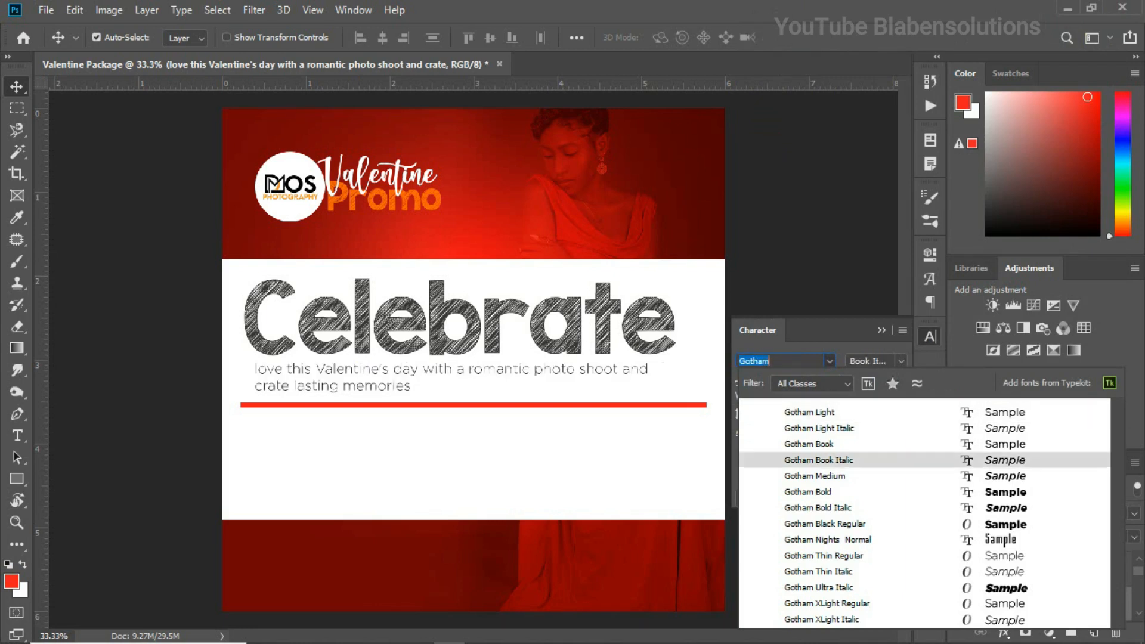
{"action": "key", "text": "Down"}
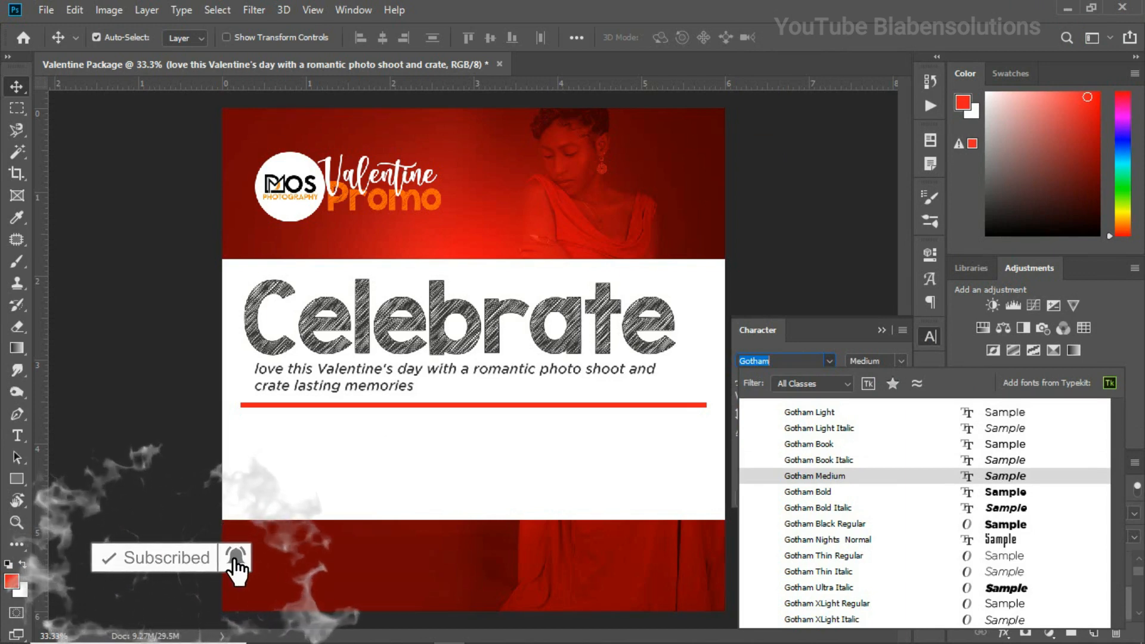
{"action": "key", "text": "Down"}
{"action": "key", "text": "Down"}
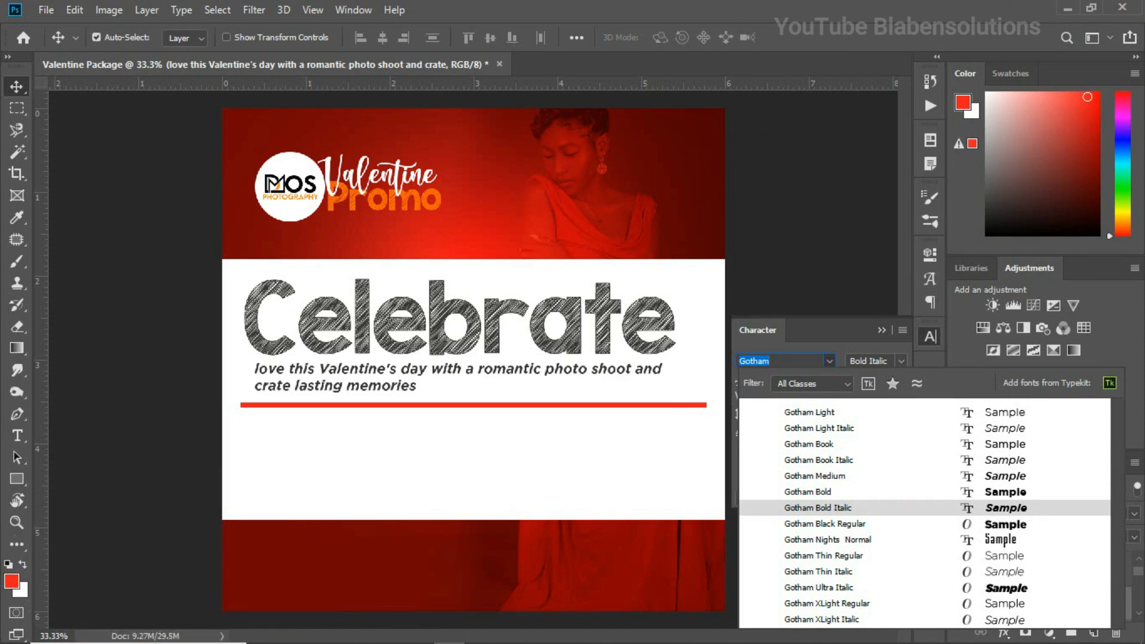
{"action": "key", "text": "Up"}
{"action": "key", "text": "Up"}
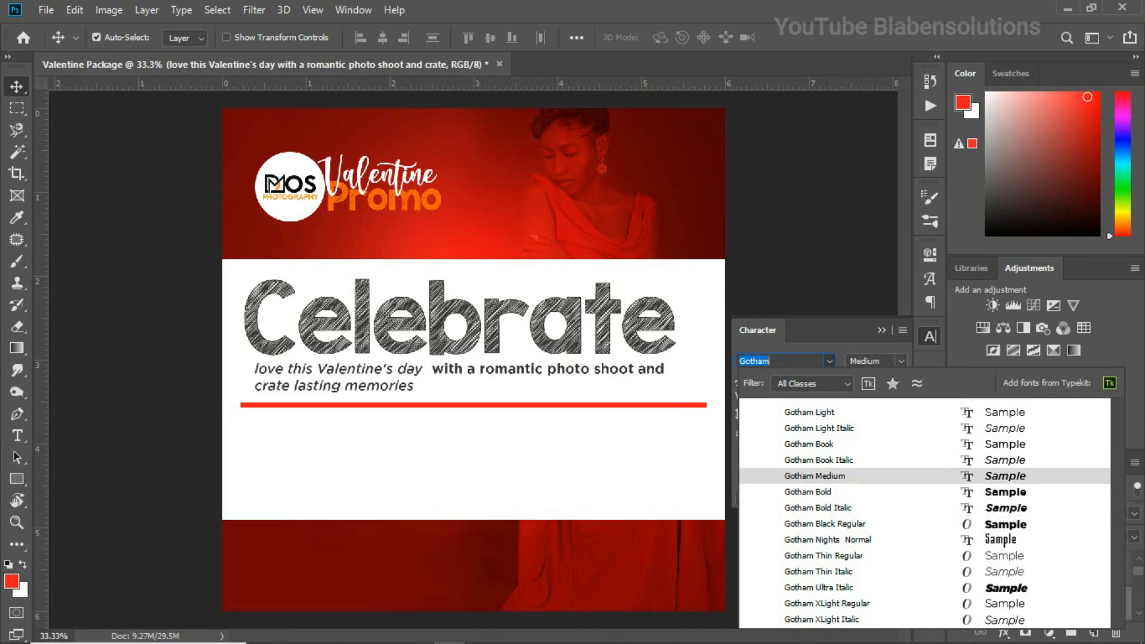
{"action": "left_click", "coordinate": [833, 507]}
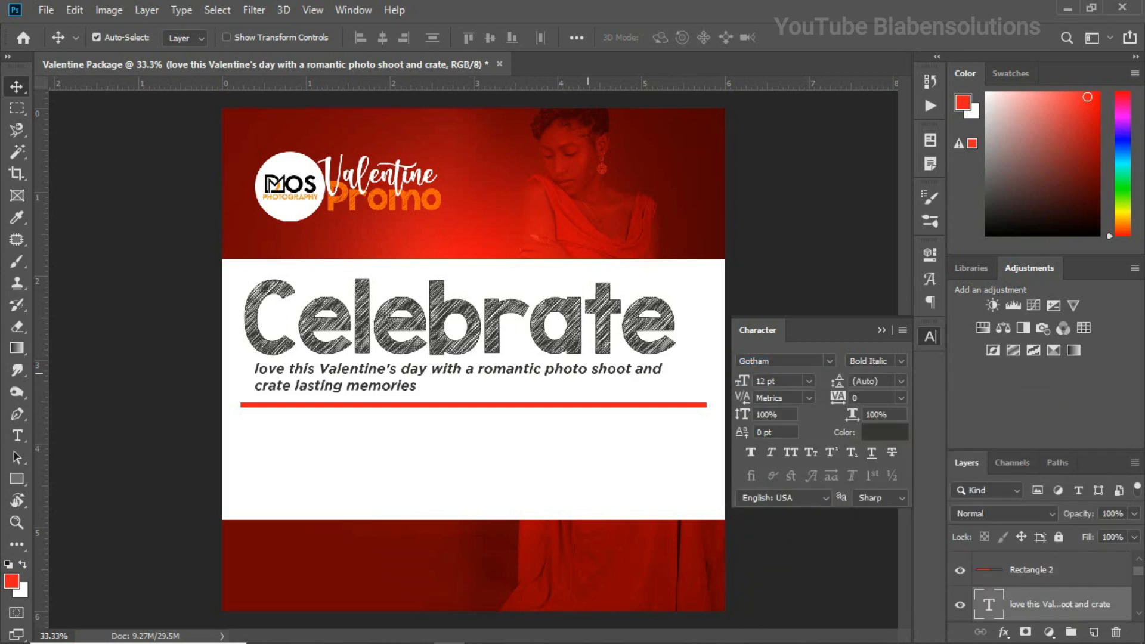
{"action": "key", "text": "ctrl+plus"}
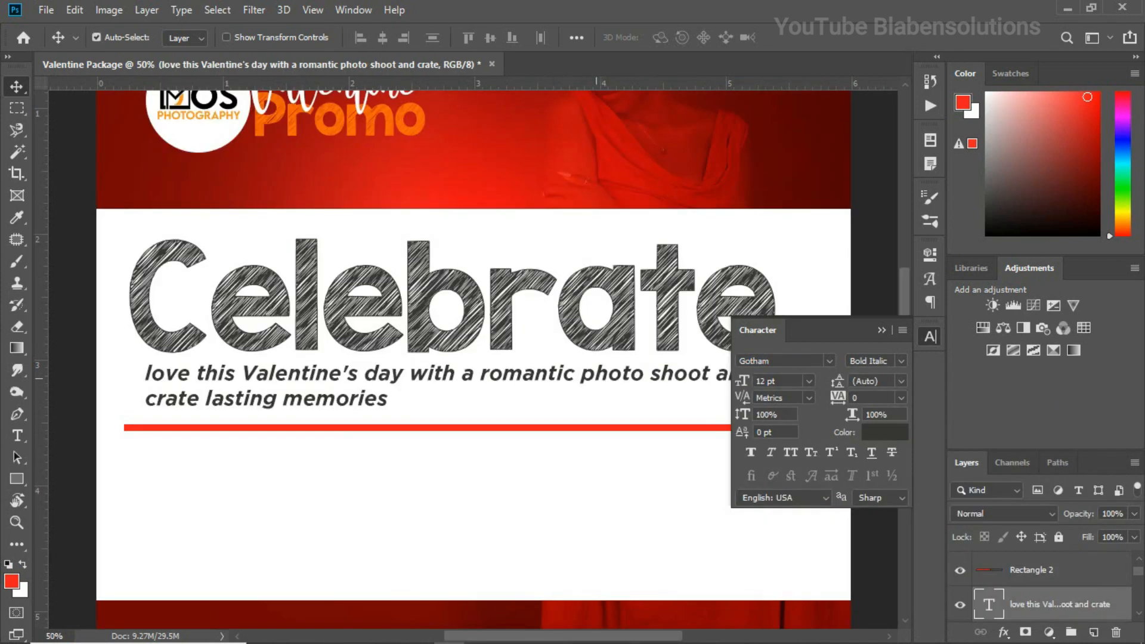
{"action": "left_click", "coordinate": [882, 330]}
Duplicate the slogan text below the red divider and replace the copy's content with the copied "seven softcopies" and "seven retouched pictures" lines
{"action": "left_click_drag", "start_coordinate": [904, 303], "coordinate": [903, 325]}
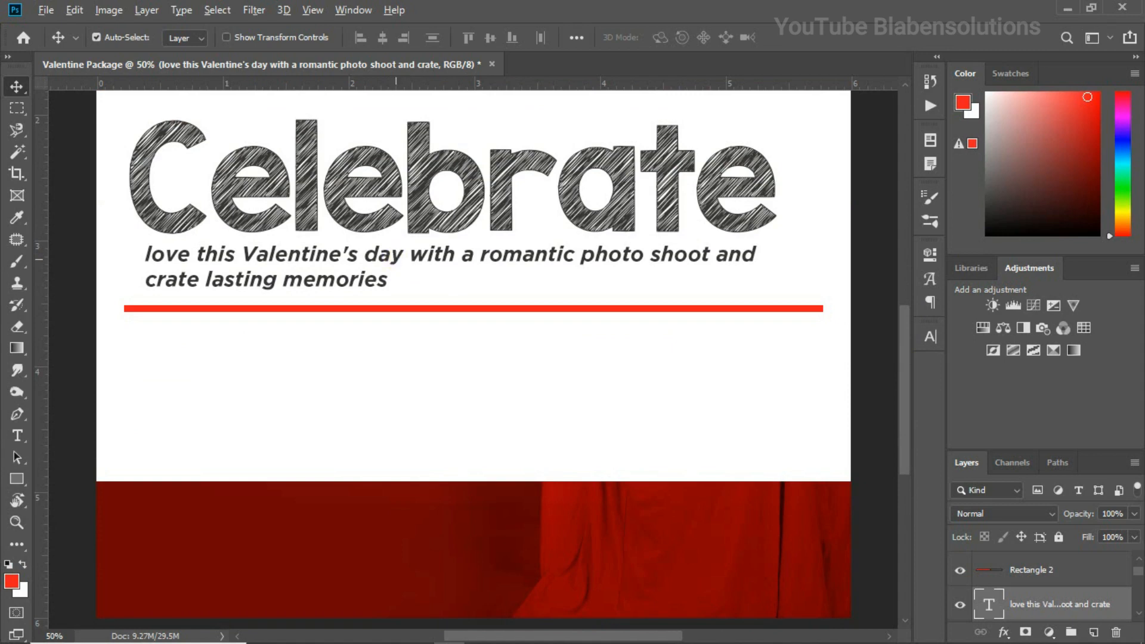
{"action": "left_click_drag", "start_coordinate": [397, 263], "coordinate": [393, 349]}
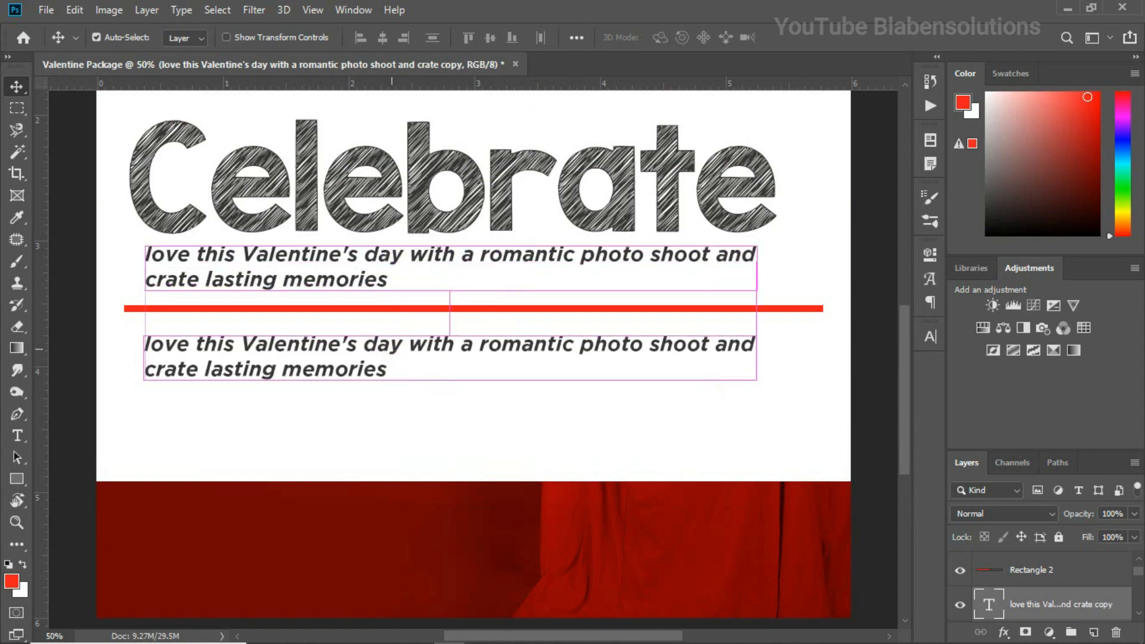
{"action": "key", "text": "t"}
{"action": "left_click", "coordinate": [383, 366]}
{"action": "key", "text": "ctrl+a"}
{"action": "key", "text": "ctrl+v"}
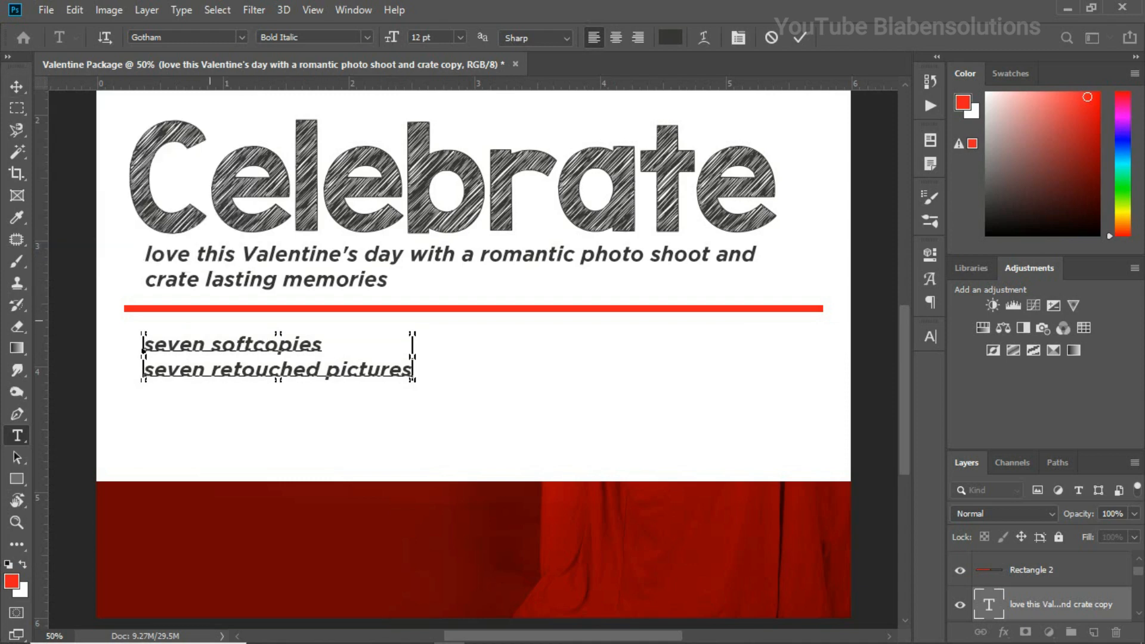
Change the first line below the divider to "7 Softcopies"
{"action": "left_click_drag", "start_coordinate": [213, 346], "coordinate": [119, 355]}
{"action": "key", "text": "BackSpace"}
{"action": "type", "text": "7"}
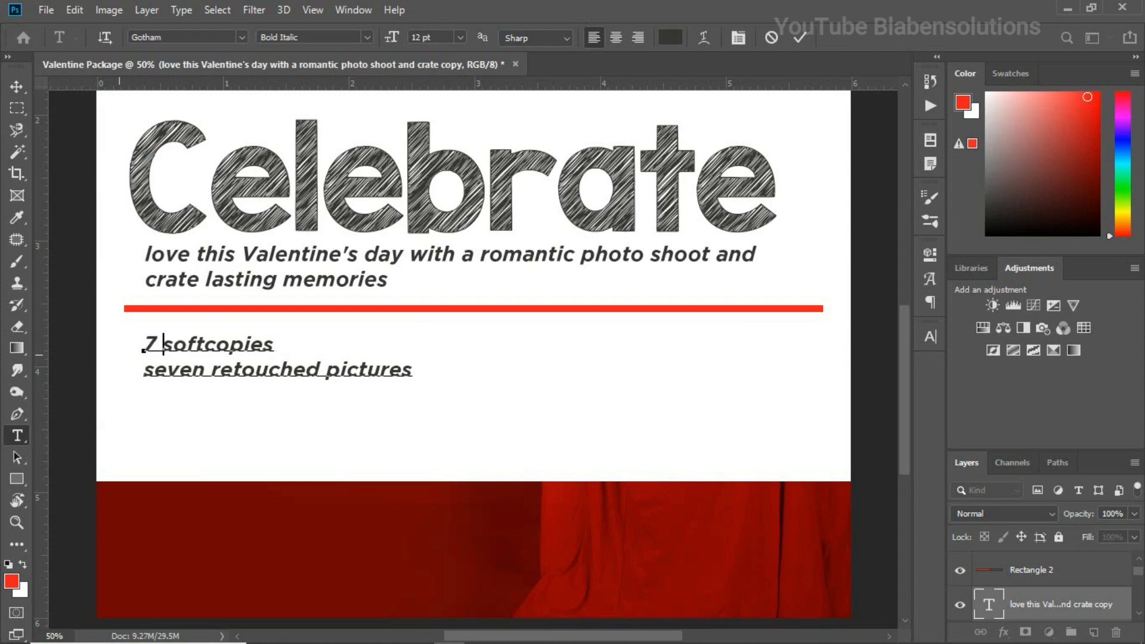
{"action": "key", "text": "Delete"}
{"action": "type", "text": "S"}
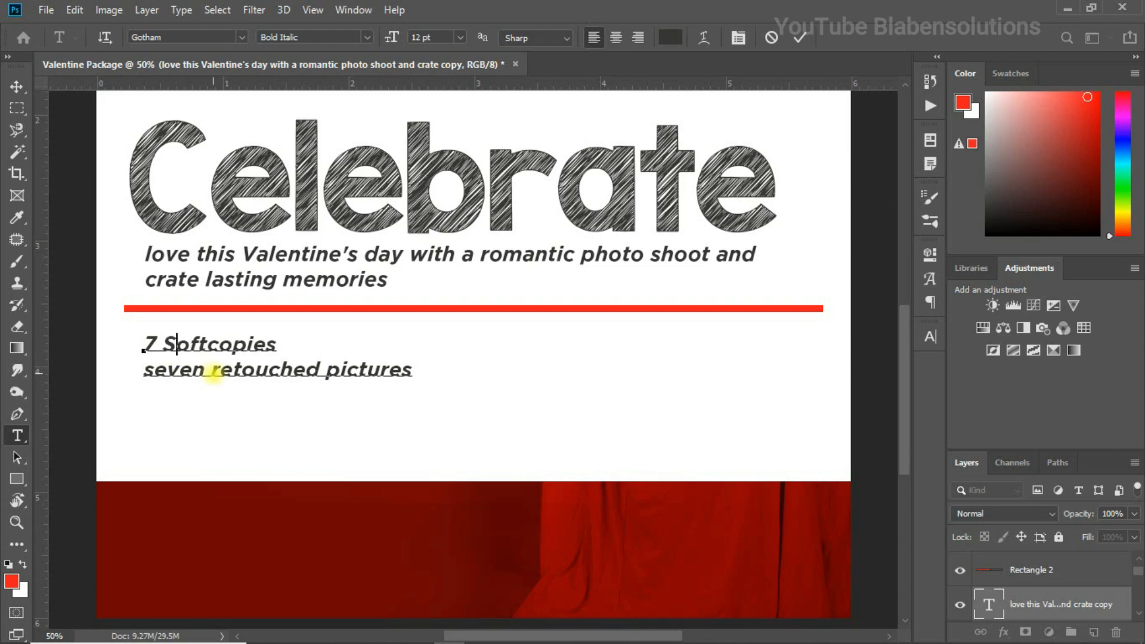
Shorten and edit the second line below the divider to "7 Retouched"
{"action": "left_click_drag", "start_coordinate": [213, 376], "coordinate": [144, 372]}
{"action": "left_click", "coordinate": [213, 370]}
{"action": "type", "text": "7"}
{"action": "key", "text": "Delete"}
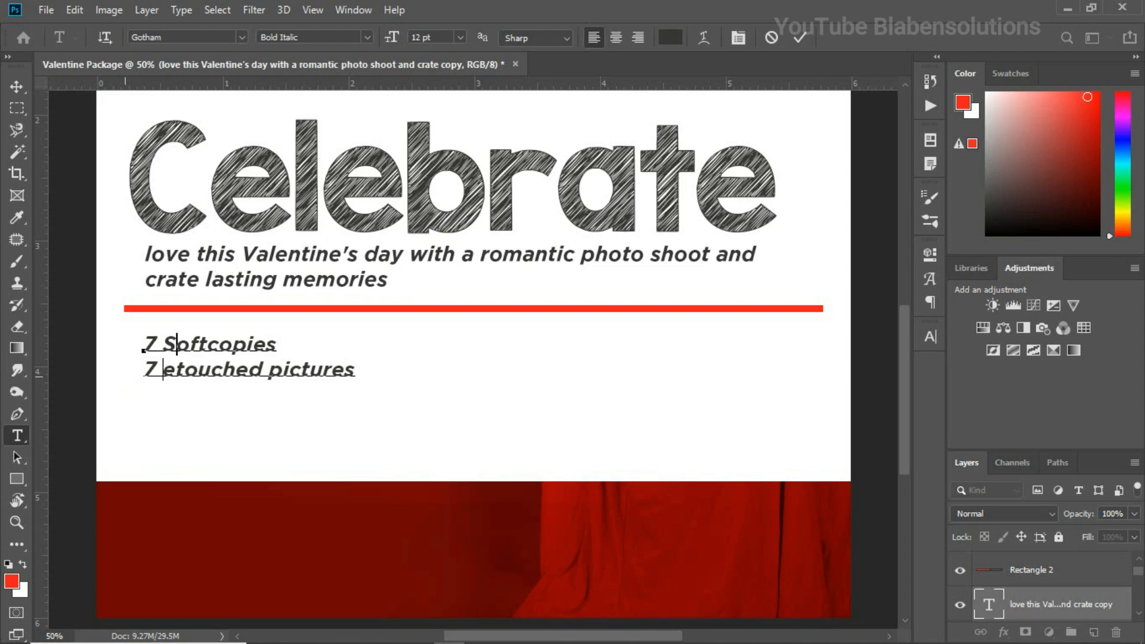
{"action": "type", "text": "R"}
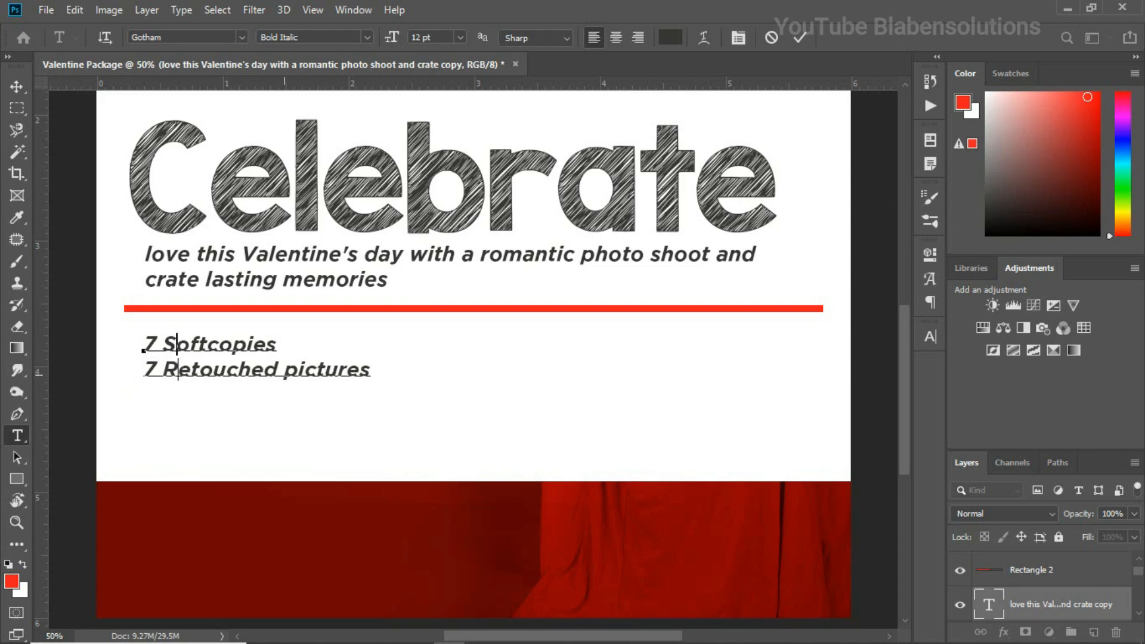
{"action": "left_click", "coordinate": [285, 374]}
{"action": "key", "text": "Delete"}
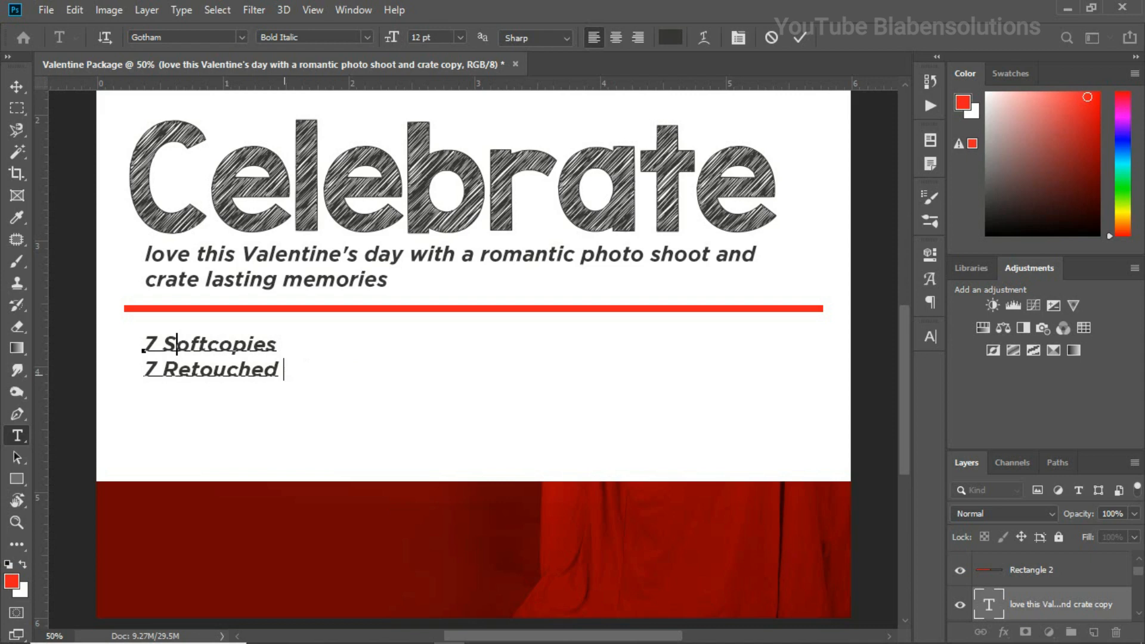
{"action": "key", "text": "BackSpace"}
Place a copy of the "7 Softcopies 7 Retouched" text to its right and replace the copy's content with the ¢ glyph from Gotham's Currency set
{"action": "left_click", "coordinate": [16, 86]}
{"action": "mouse_move", "coordinate": [247, 345]}
{"action": "left_mouse_down"}
{"action": "mouse_move", "coordinate": [307, 346]}
{"action": "mouse_move", "coordinate": [308, 365]}
{"action": "mouse_move", "coordinate": [327, 363]}
{"action": "mouse_move", "coordinate": [324, 351]}
{"action": "mouse_move", "coordinate": [322, 378]}
{"action": "mouse_move", "coordinate": [486, 363]}
{"action": "mouse_move", "coordinate": [515, 375]}
{"action": "mouse_move", "coordinate": [387, 352]}
{"action": "left_mouse_up"}
{"action": "key", "text": "t"}
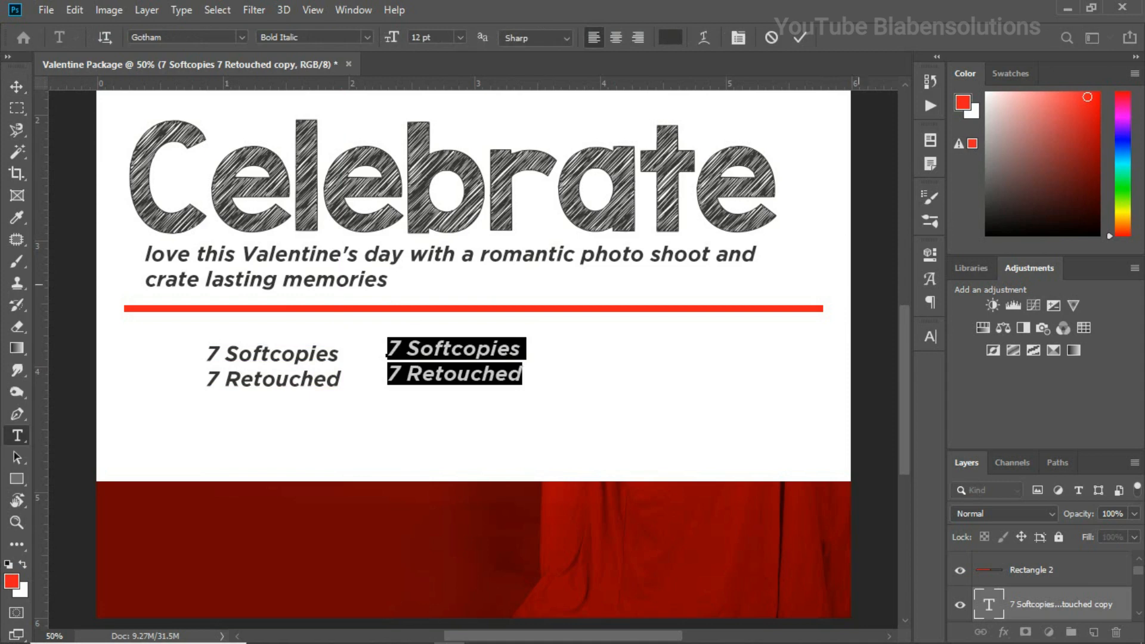
{"action": "left_click", "coordinate": [931, 337]}
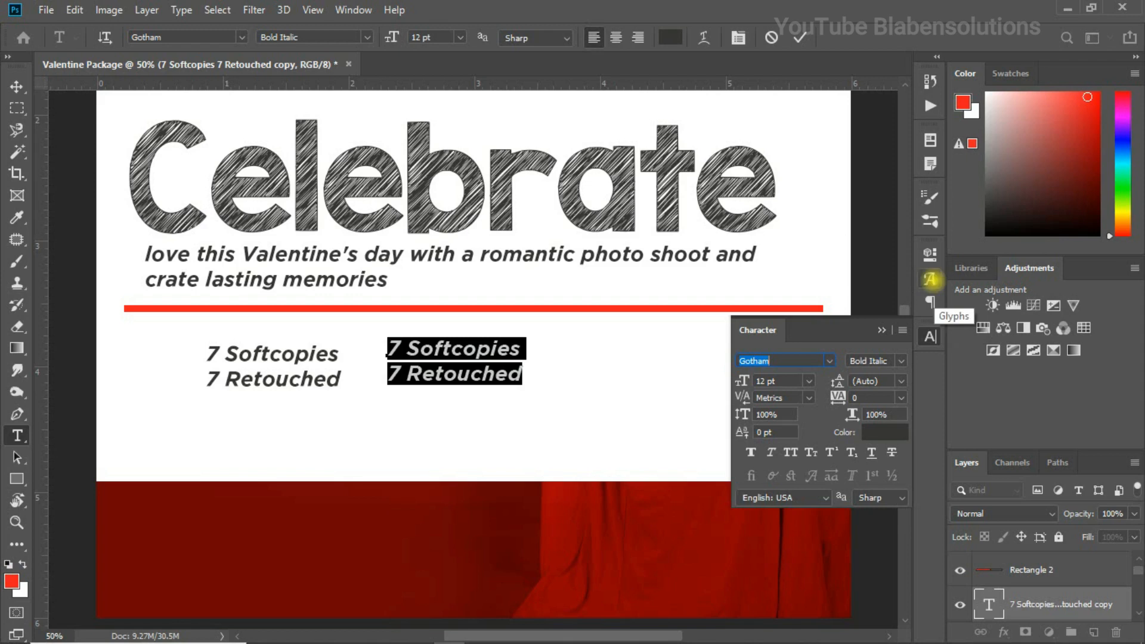
{"action": "left_click", "coordinate": [930, 279]}
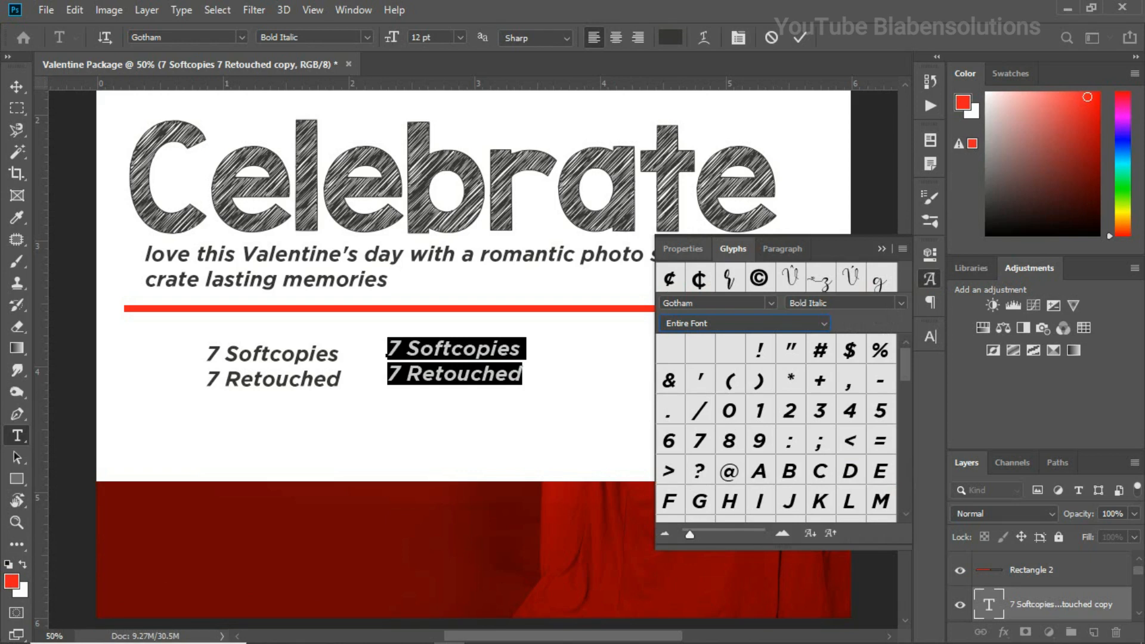
{"action": "left_click", "coordinate": [707, 322]}
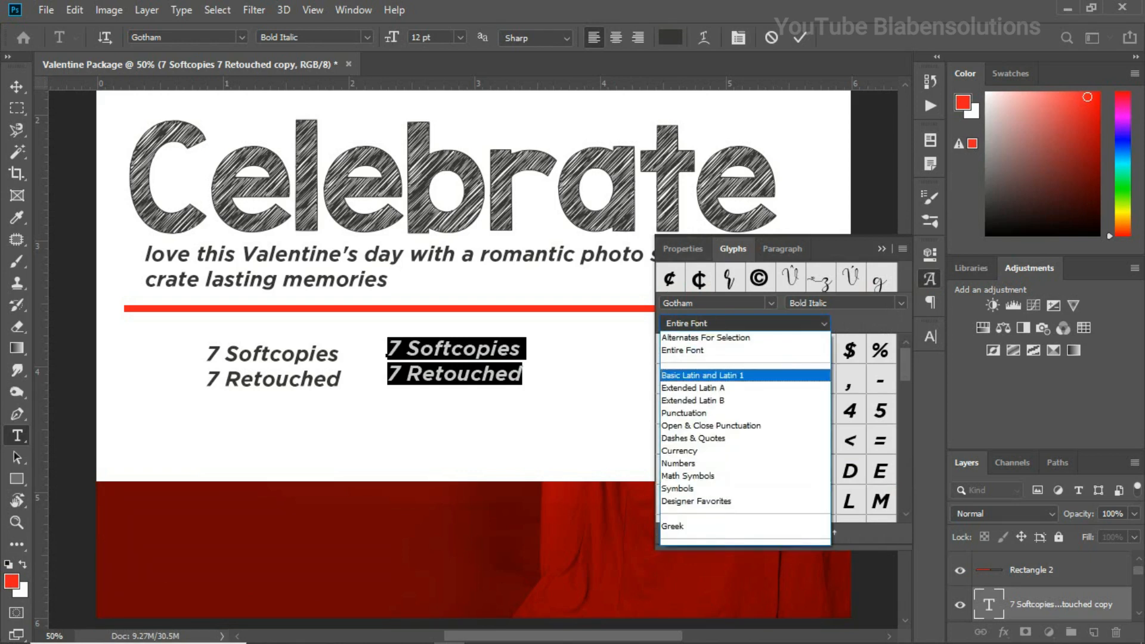
{"action": "left_click", "coordinate": [692, 452]}
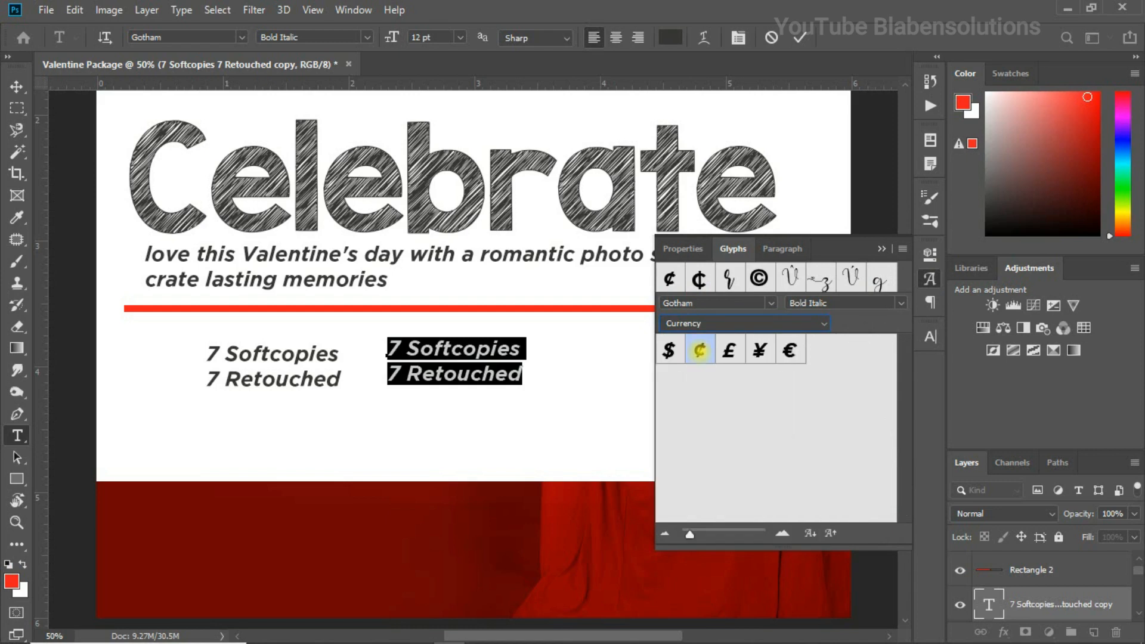
{"action": "double_click", "coordinate": [700, 350]}
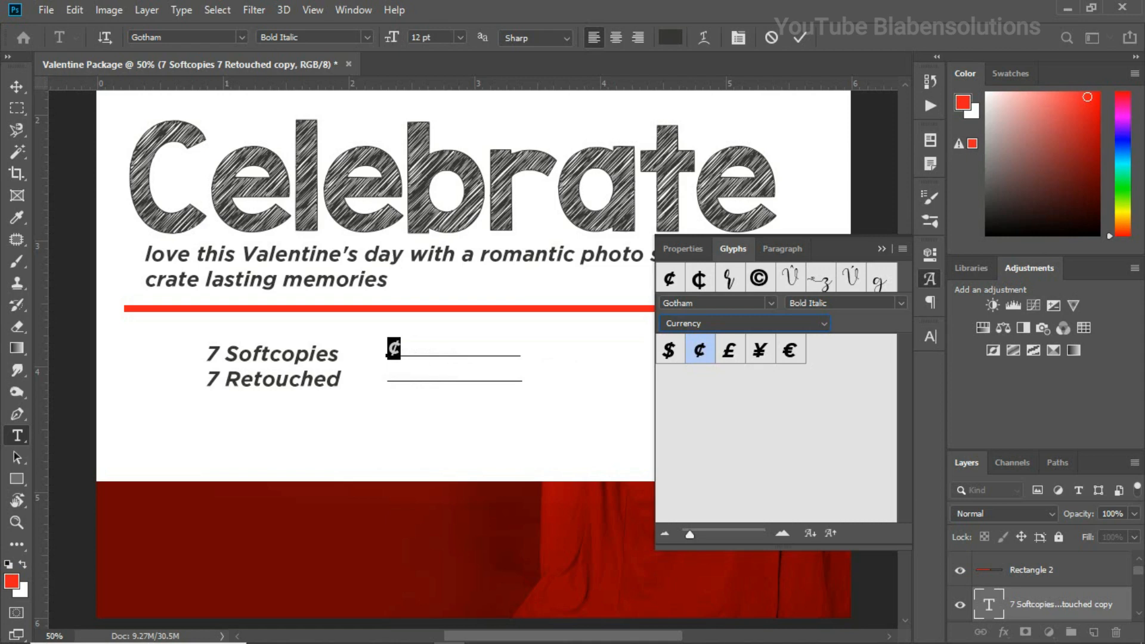
{"action": "left_click", "coordinate": [397, 350]}
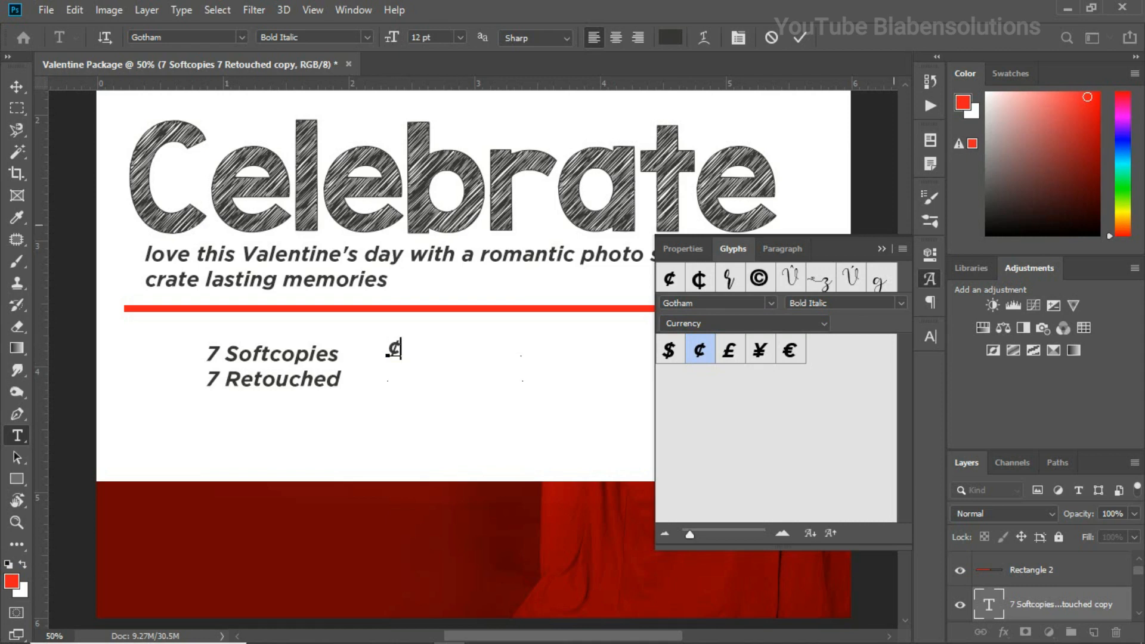
Enlarge the ¢ sign to about 46 pt and position it beside the "7 Softcopies 7 Retouched" text
{"action": "left_click", "coordinate": [882, 248]}
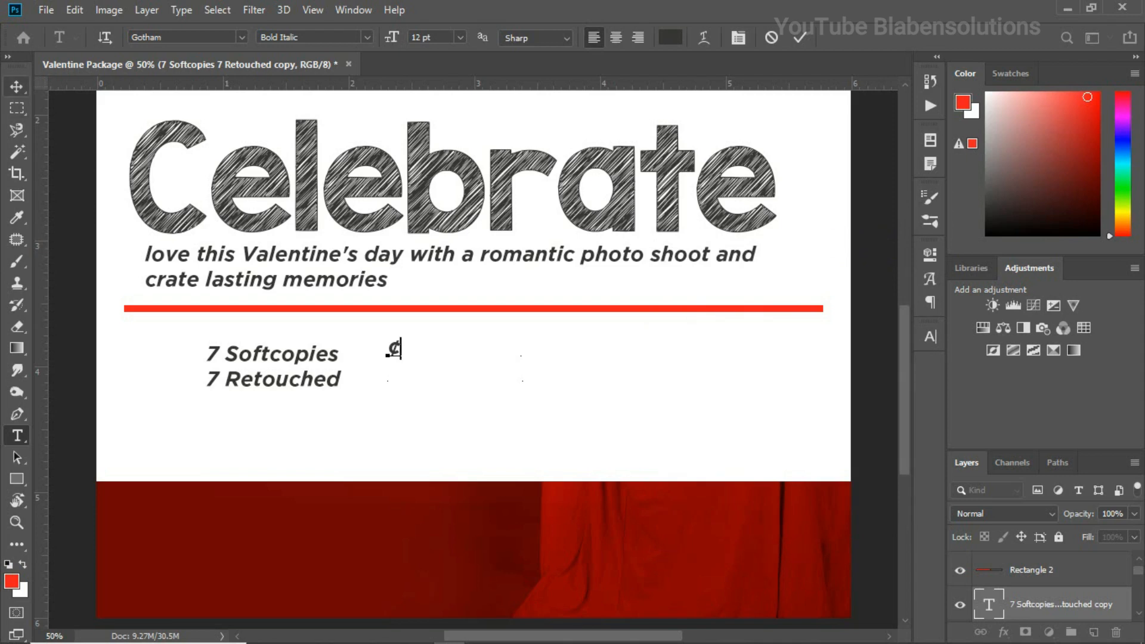
{"action": "left_click", "coordinate": [16, 86]}
{"action": "left_click", "coordinate": [398, 352]}
{"action": "left_click_drag", "start_coordinate": [399, 352], "coordinate": [413, 359]}
{"action": "key", "text": "ctrl+t"}
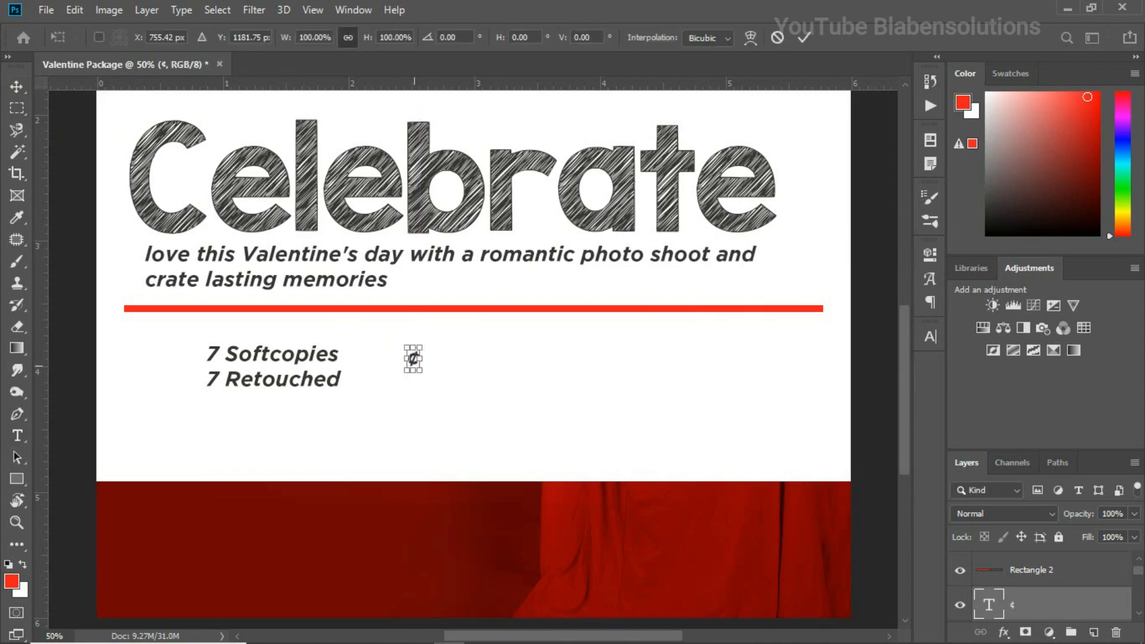
{"action": "left_click_drag", "start_coordinate": [421, 371], "coordinate": [440, 402]}
{"action": "left_click_drag", "start_coordinate": [407, 350], "coordinate": [426, 378]}
{"action": "key", "text": "Return"}
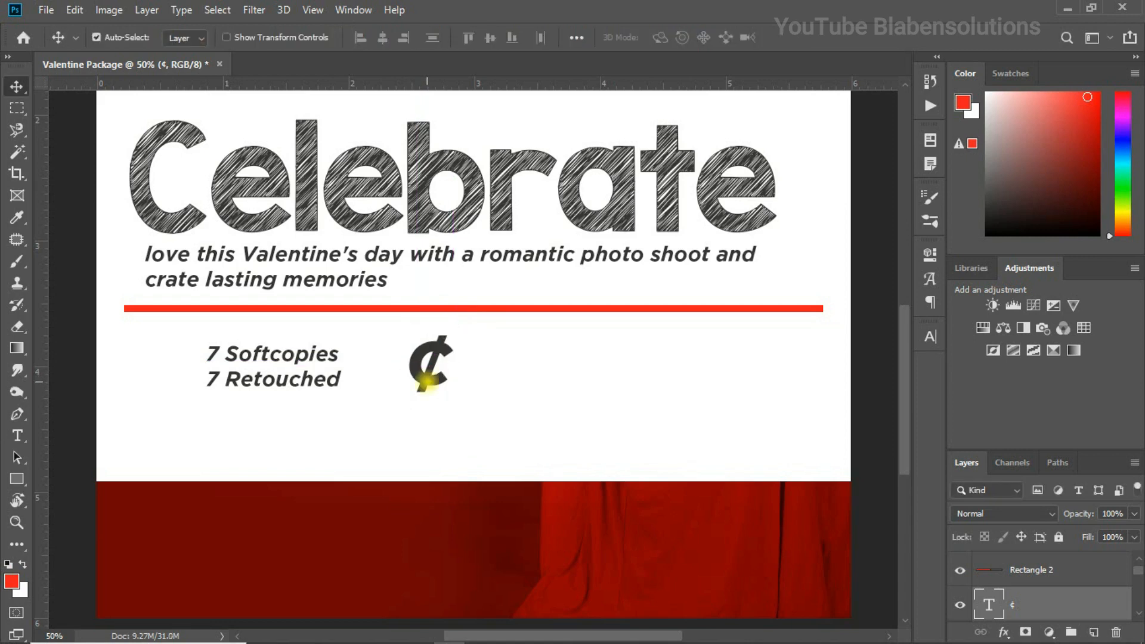
Duplicate the ¢ sign to its right and replace the copy's content with "100"
{"action": "left_click_drag", "start_coordinate": [443, 379], "coordinate": [491, 382]}
{"action": "double_click", "coordinate": [490, 382]}
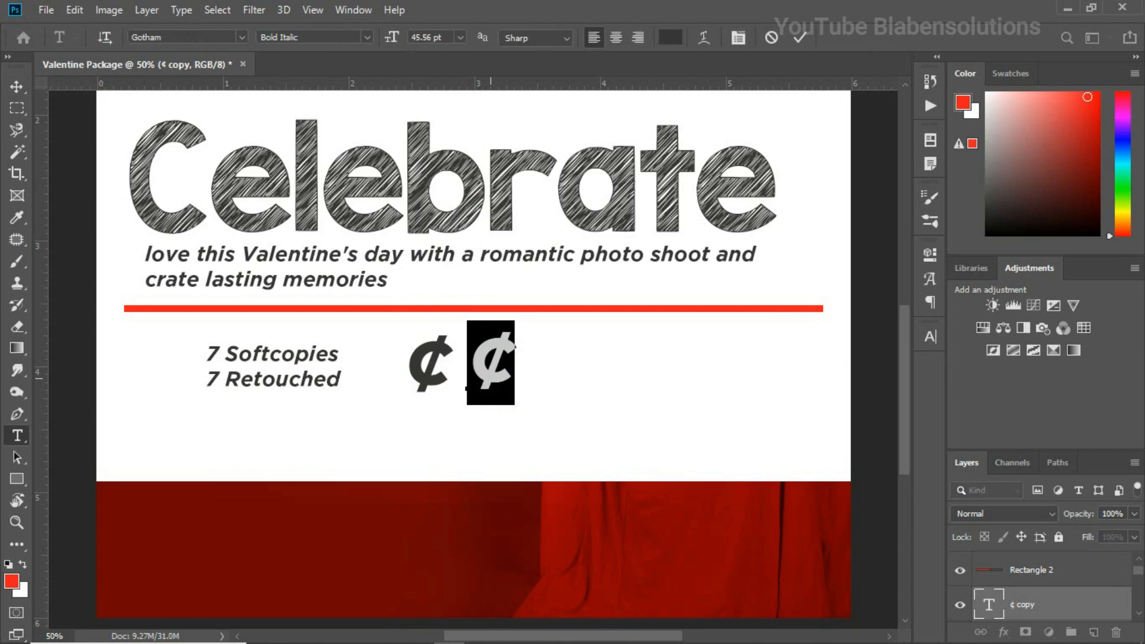
{"action": "type", "text": "100"}
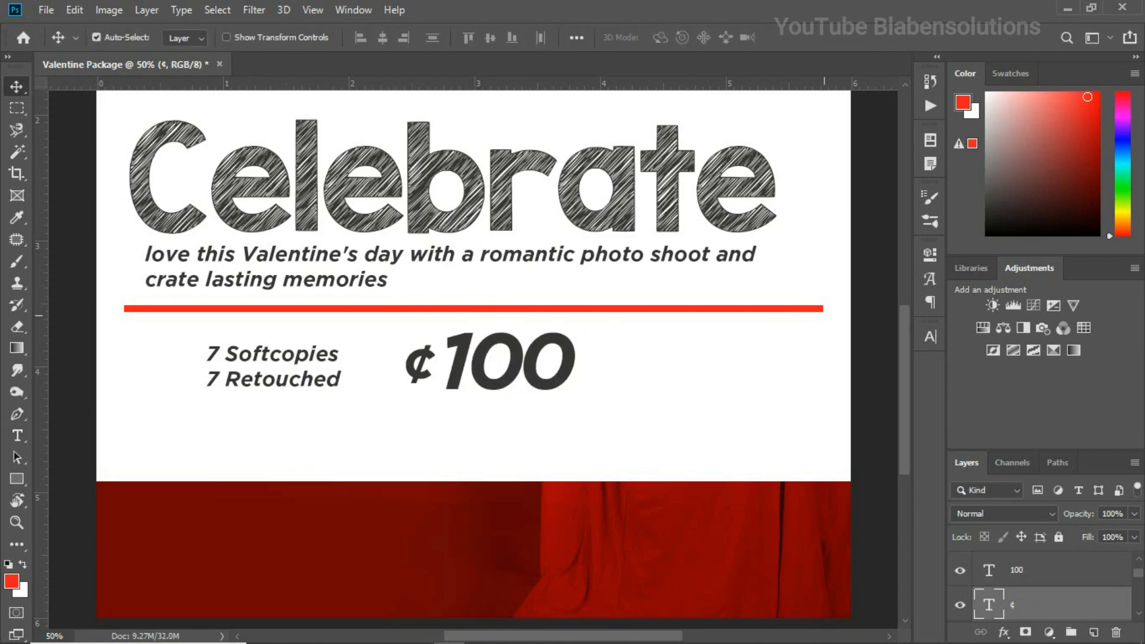
Scale the "7 Softcopies 7 Retouched" text to about 145% and move it closer to the price
{"action": "left_click", "coordinate": [330, 359]}
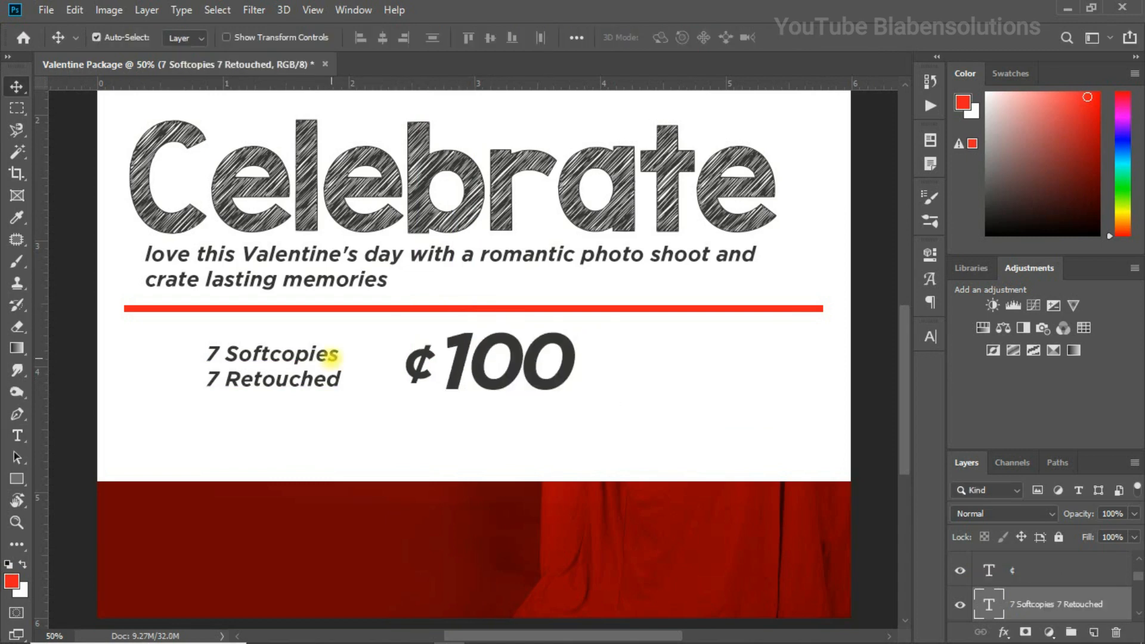
{"action": "key", "text": "ctrl+t"}
{"action": "mouse_move", "coordinate": [342, 391]}
{"action": "left_mouse_down"}
{"action": "mouse_move", "coordinate": [388, 403]}
{"action": "mouse_move", "coordinate": [372, 400]}
{"action": "left_mouse_up"}
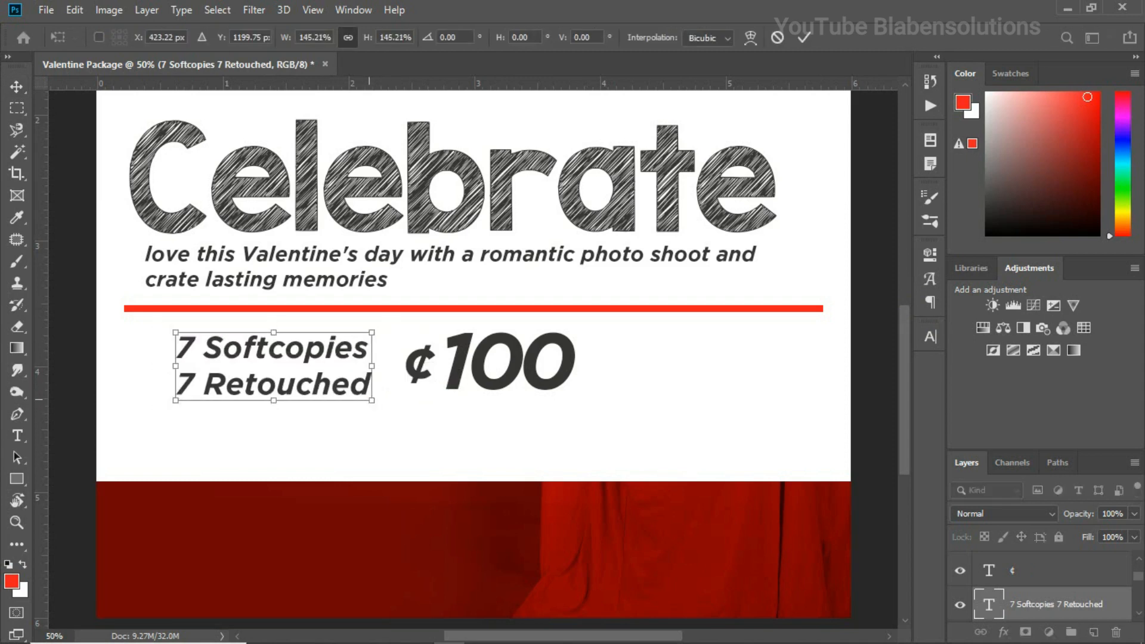
{"action": "left_click_drag", "start_coordinate": [340, 350], "coordinate": [356, 349]}
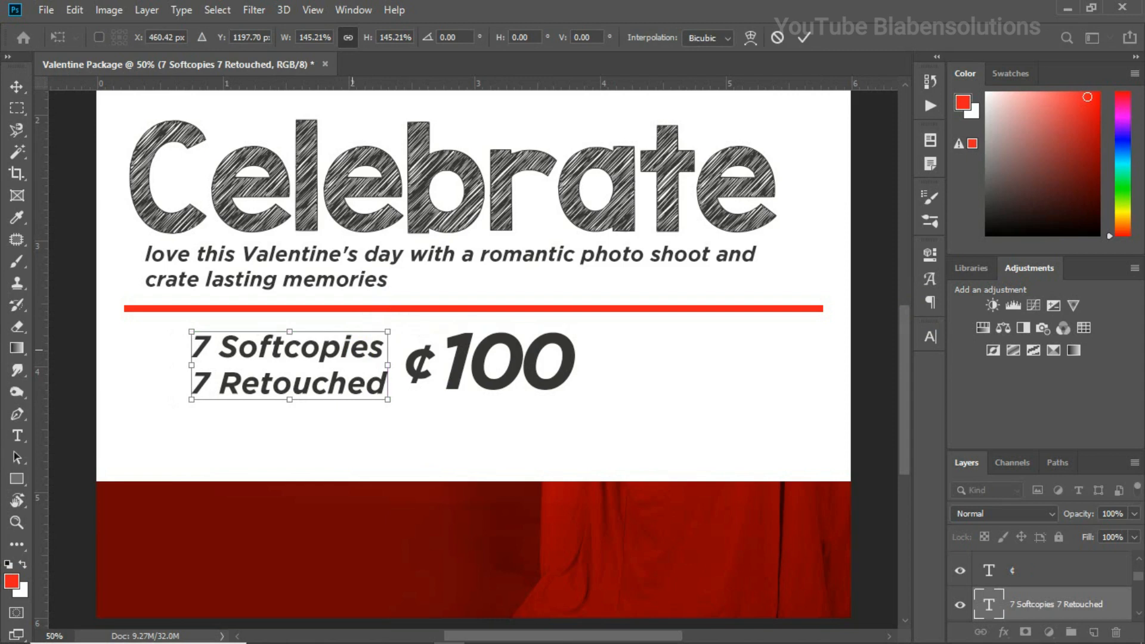
{"action": "key", "text": "Return"}
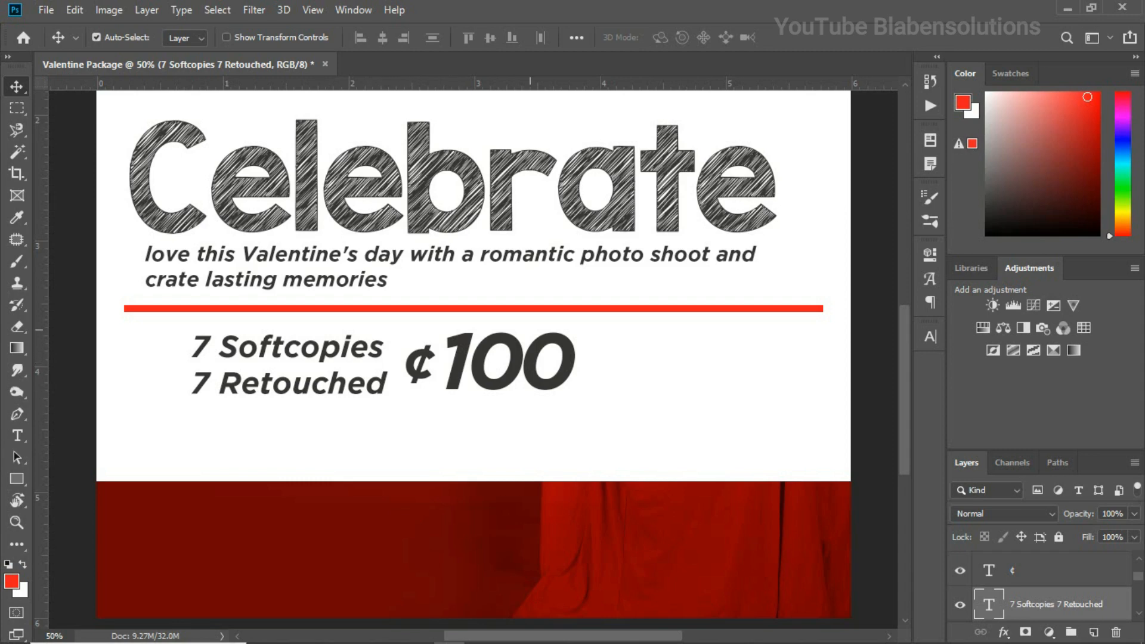
Recolor the "7 Softcopies 7 Retouched" text, the ¢ sign and the 100 to the red of the divider
{"action": "left_click", "coordinate": [930, 336]}
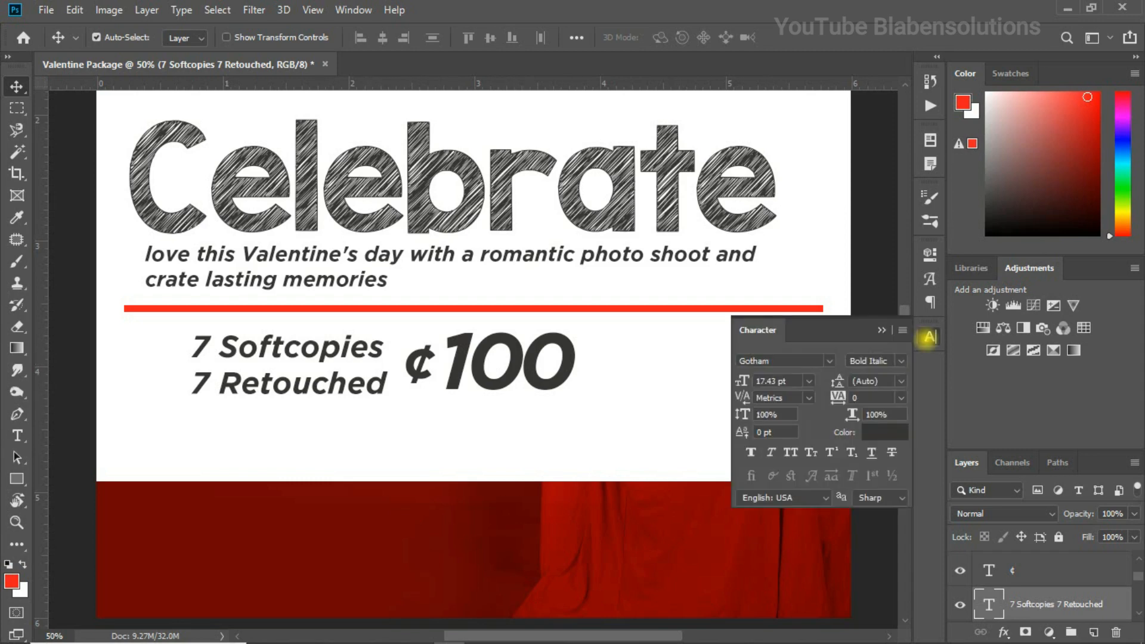
{"action": "key", "text": "ctrl"}
{"action": "left_click", "coordinate": [1034, 573], "text": "ctrl"}
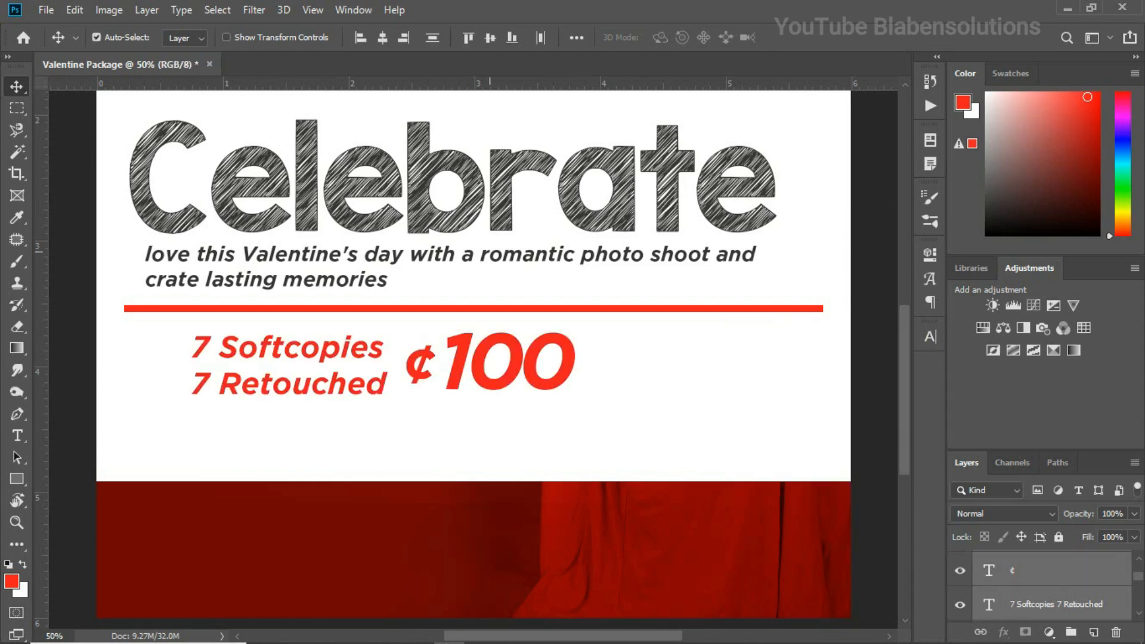
Place a copy of the slogan text beneath the package lines, near the white band's lower edge
{"action": "left_click", "coordinate": [488, 252]}
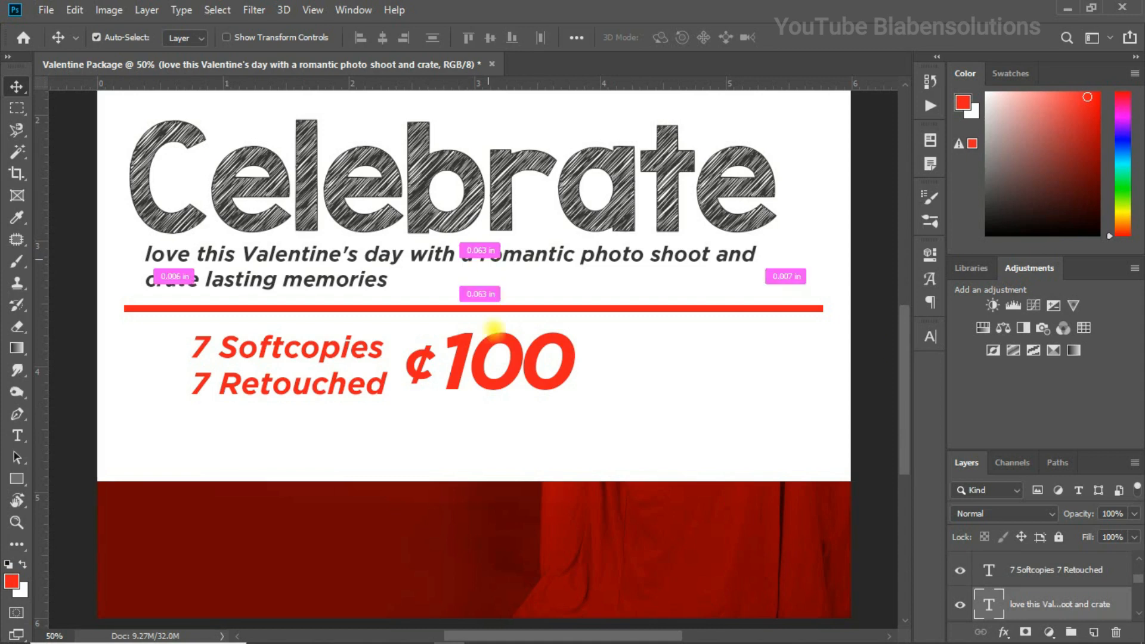
{"action": "left_click_drag", "start_coordinate": [488, 251], "coordinate": [491, 434]}
{"action": "key", "text": "Up"}
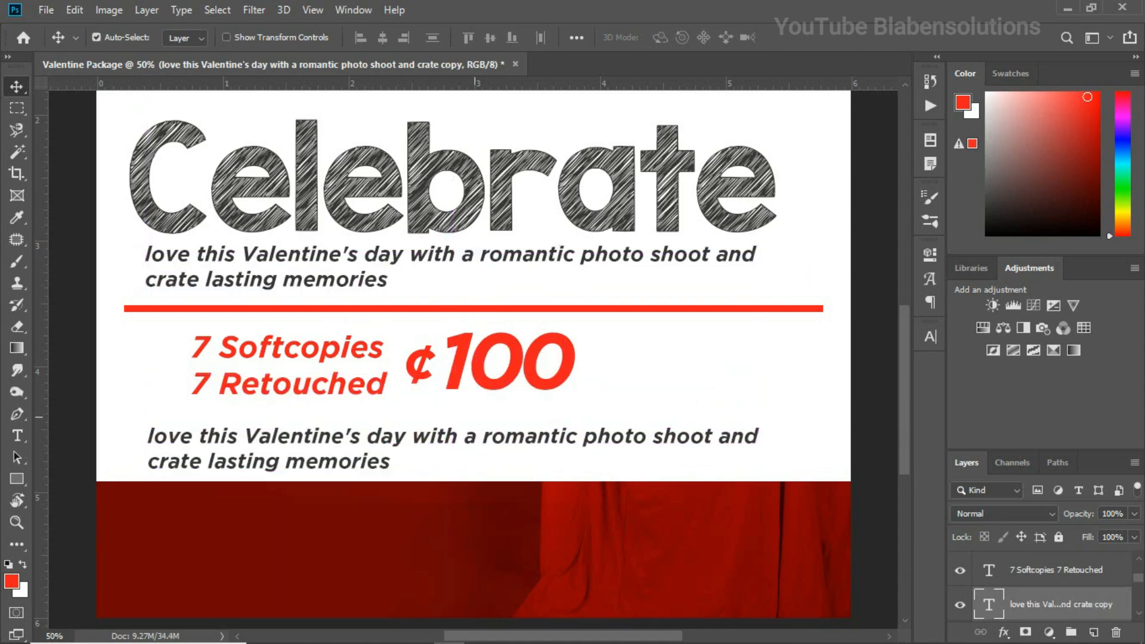
Replace the lower slogan copy with the promo dates from text file.txt, worded "Promo starts on 1st February 2023 and Ends on 13th February 2023."
{"action": "mouse_move", "coordinate": [352, 642]}
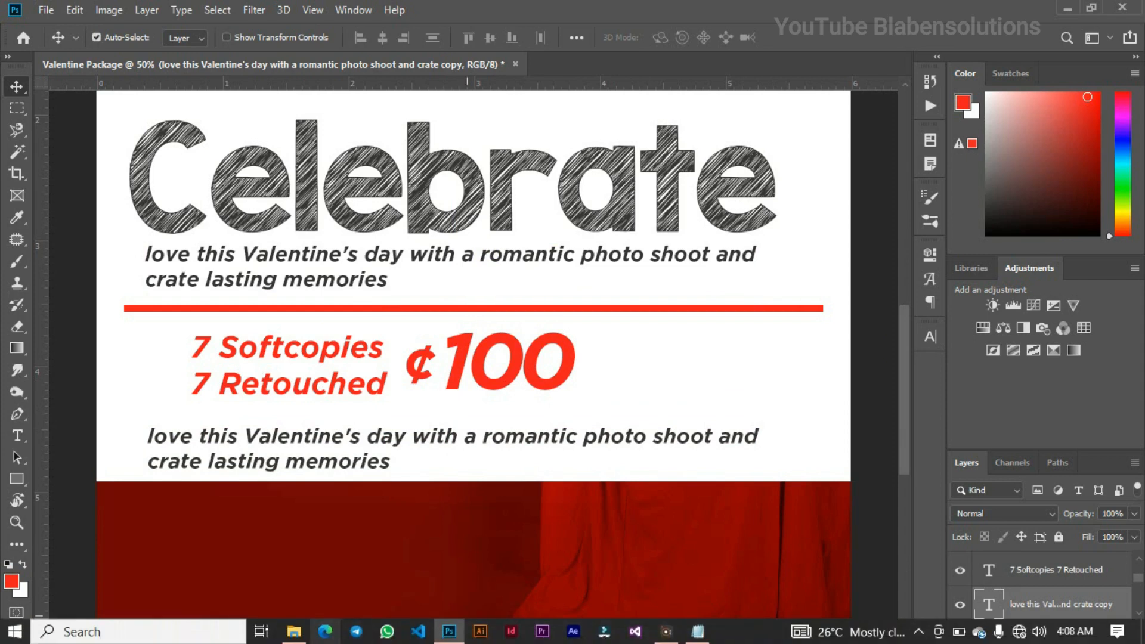
{"action": "left_click", "coordinate": [698, 631]}
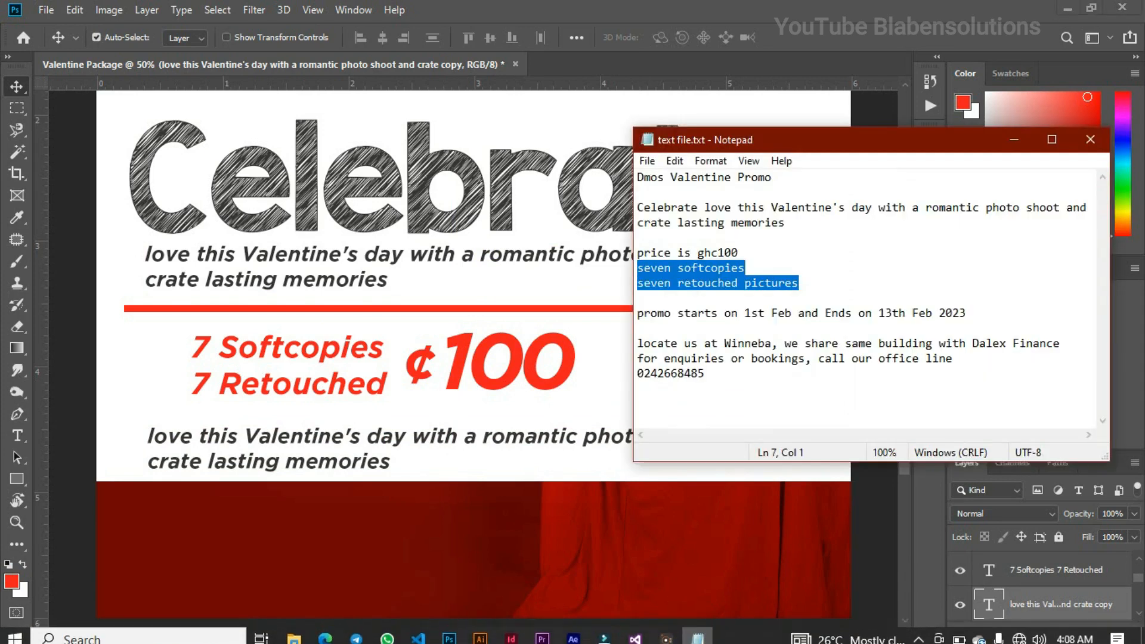
{"action": "left_click_drag", "start_coordinate": [637, 314], "coordinate": [967, 313]}
{"action": "key", "text": "ctrl+c"}
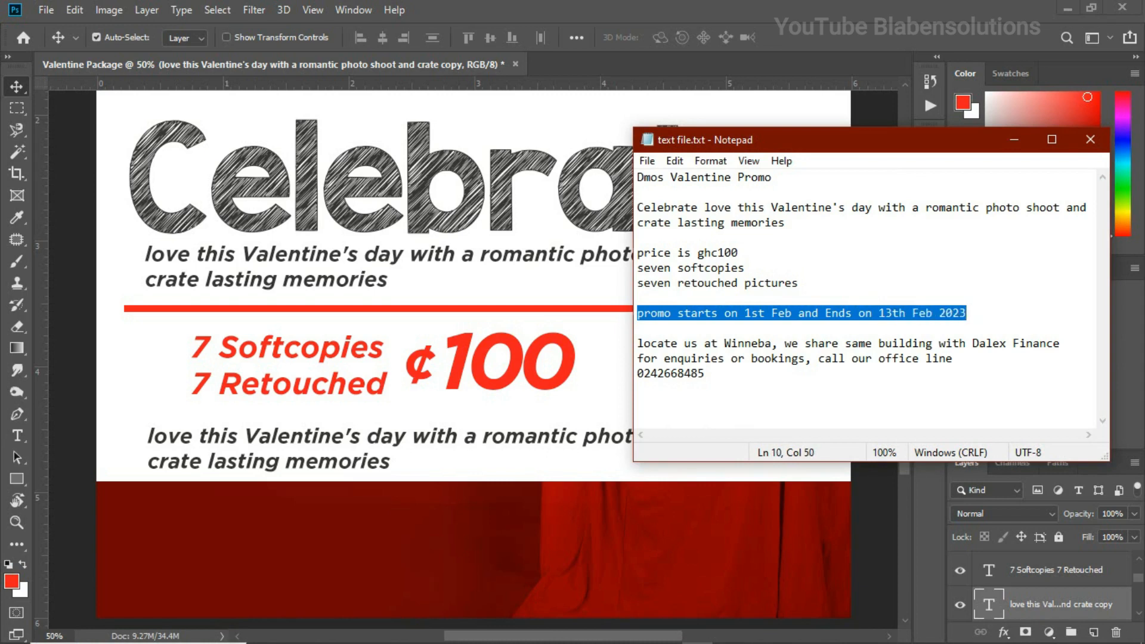
{"action": "double_click", "coordinate": [495, 436]}
{"action": "key", "text": "ctrl+v"}
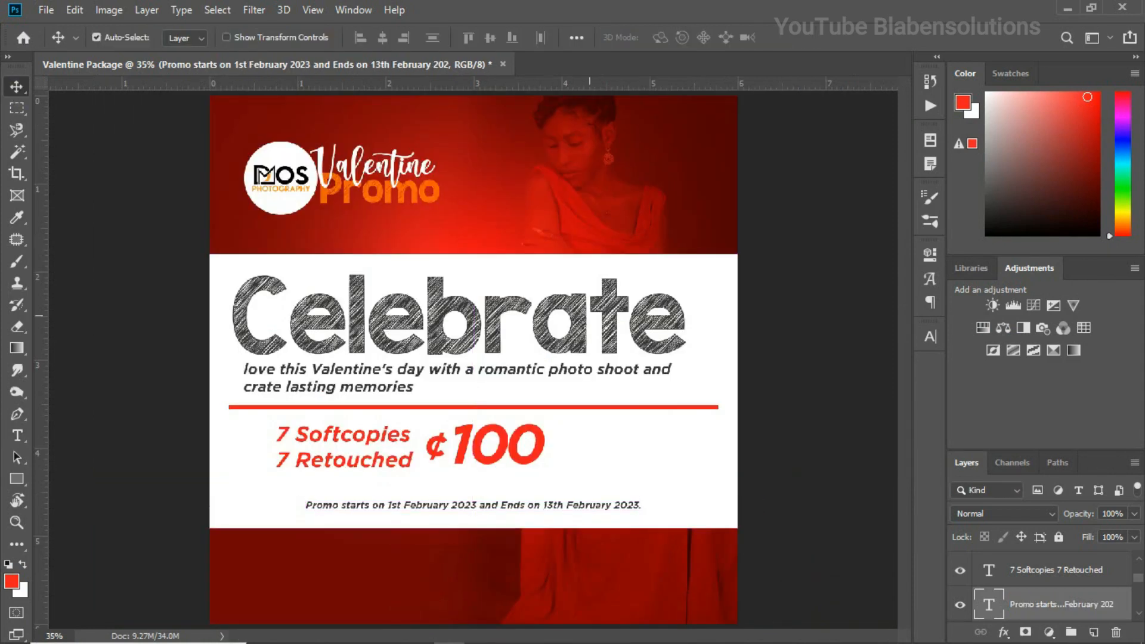
Duplicate the red divider line and place the copy between the price and the promo dates
{"action": "left_click", "coordinate": [643, 408]}
{"action": "left_click_drag", "start_coordinate": [642, 408], "coordinate": [652, 480]}
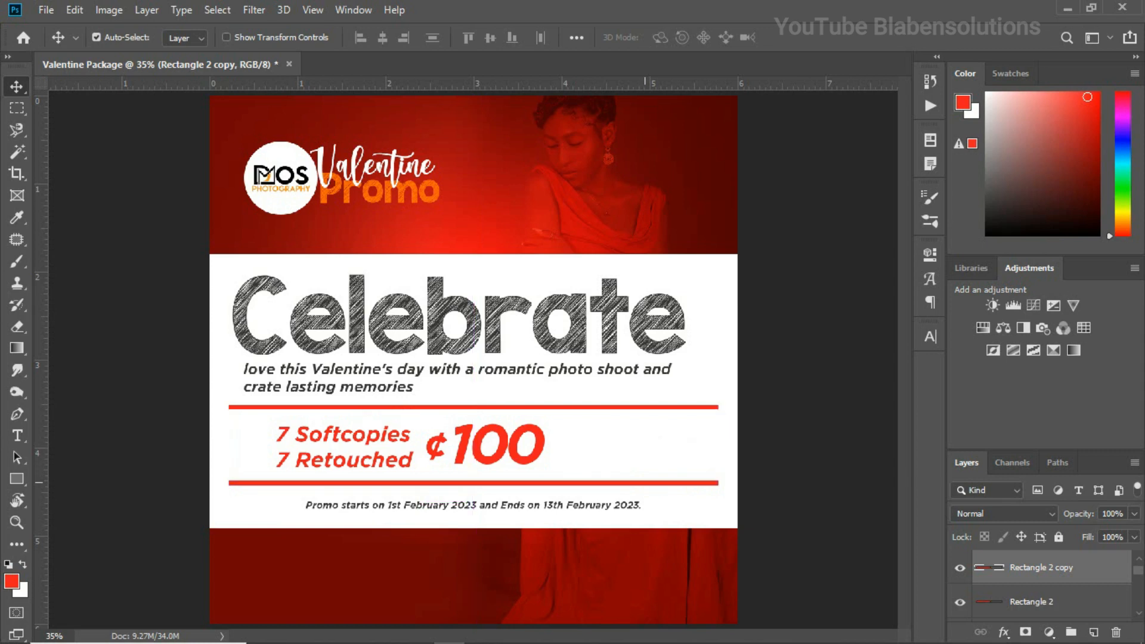
{"action": "key", "text": "Up"}
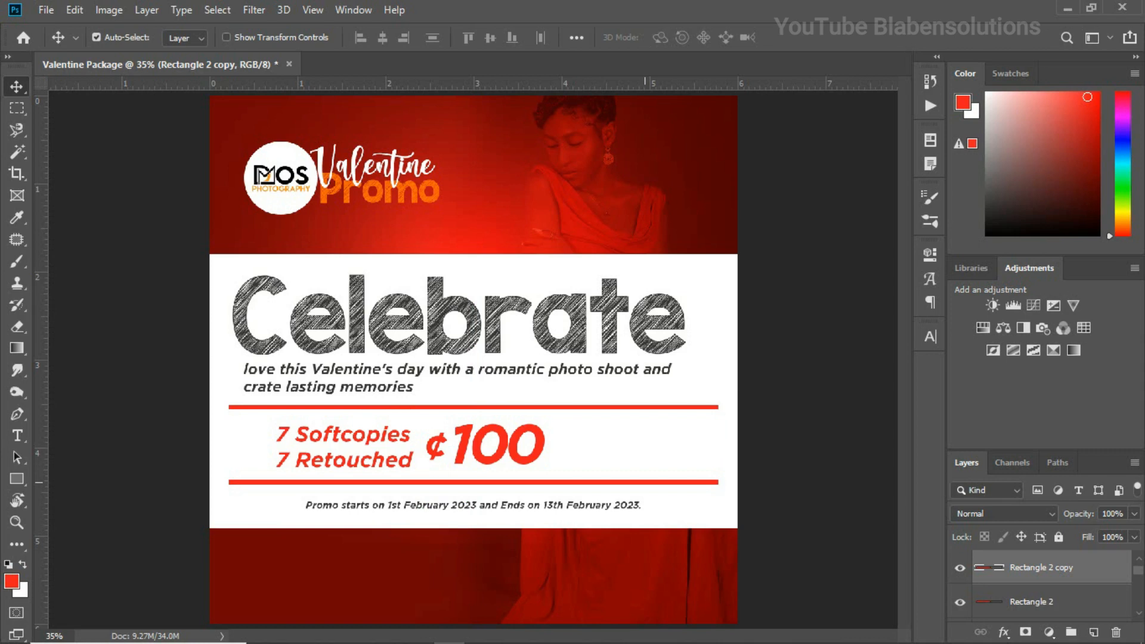
{"action": "key", "text": "Down"}
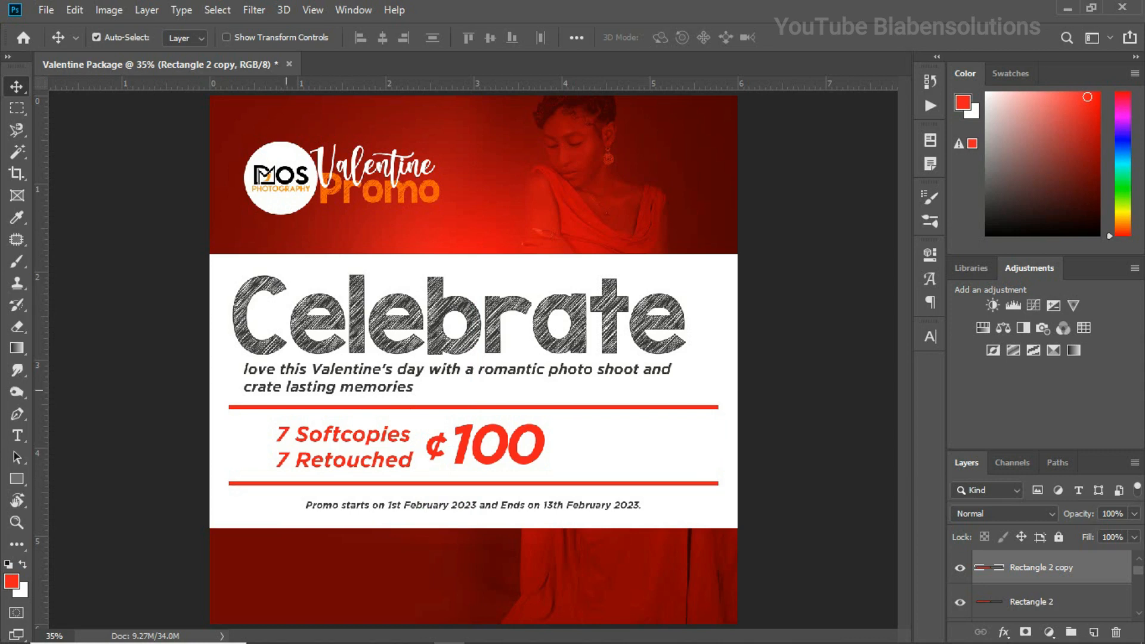
Shift the "7 Softcopies 7 Retouched" text slightly upward to center it between the two red dividers
{"action": "left_click_drag", "start_coordinate": [376, 437], "coordinate": [377, 433]}
{"action": "key", "text": "Left"}
{"action": "key", "text": "Down"}
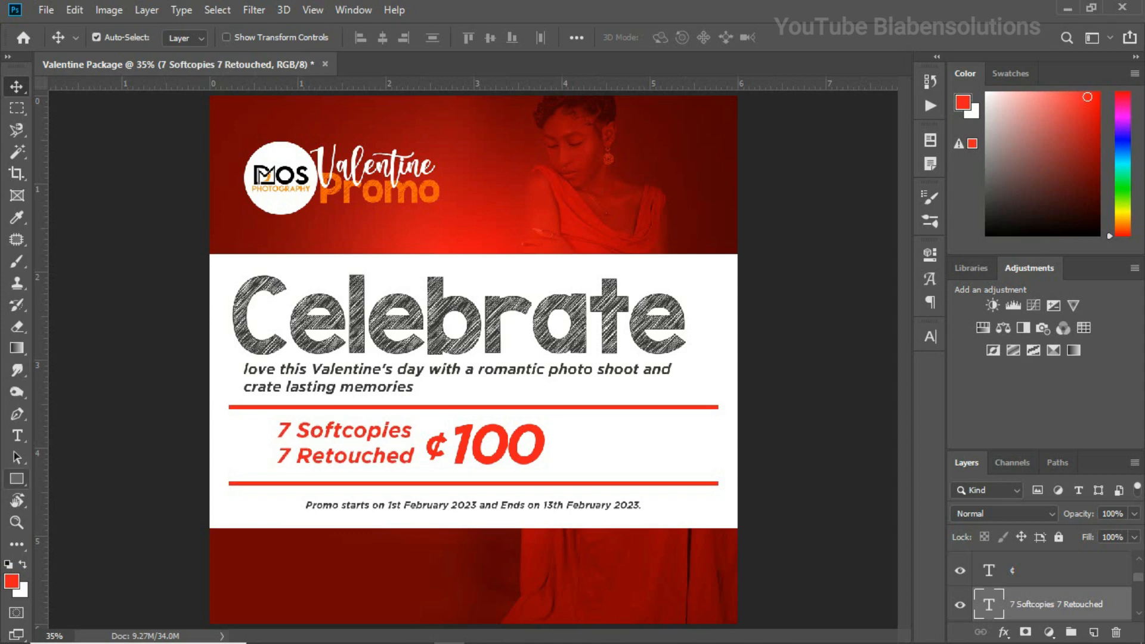
Draw small black round bullets with the Ellipse tool in front of "7 Softcopies" and "7 Retouched"
{"action": "left_click", "coordinate": [17, 479]}
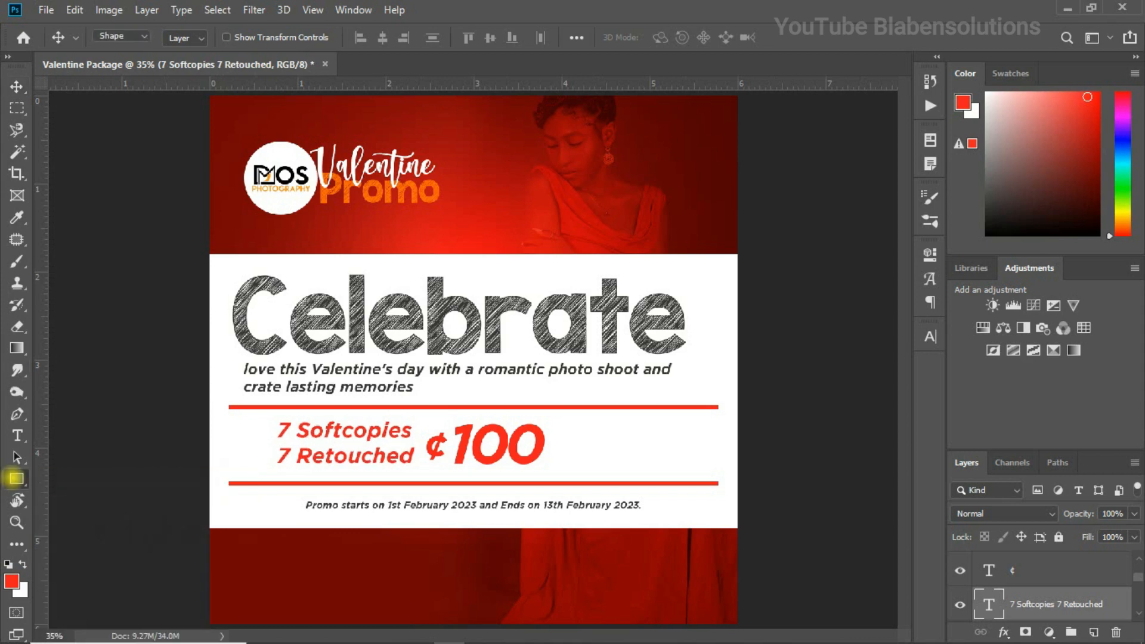
{"action": "left_click", "coordinate": [55, 511]}
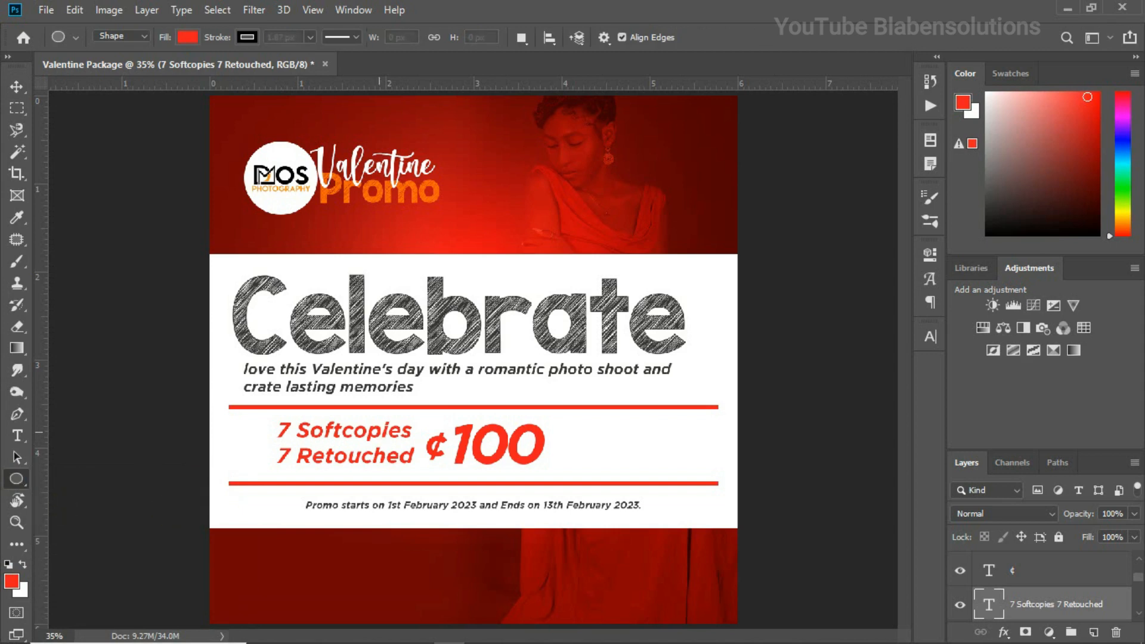
{"action": "key", "text": "ctrl+plus"}
{"action": "left_click_drag", "start_coordinate": [186, 472], "coordinate": [383, 409]}
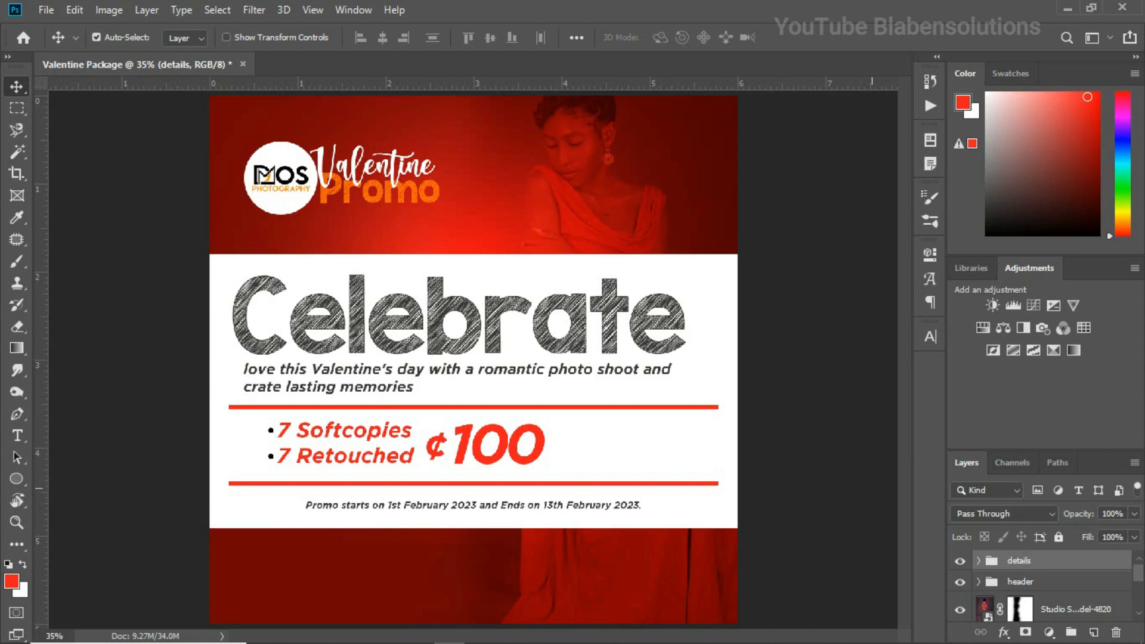
Move the details group upward to leave more red background below the white band
{"action": "key", "text": "shift+Up"}
{"action": "key", "text": "shift+Up"}
{"action": "key", "text": "shift+Up"}
{"action": "key", "text": "shift+Up"}
{"action": "key", "text": "shift+Up"}
{"action": "key", "text": "shift+Up"}
{"action": "key", "text": "shift+Up"}
{"action": "key", "text": "shift+Up"}
{"action": "key", "text": "shift+Up"}
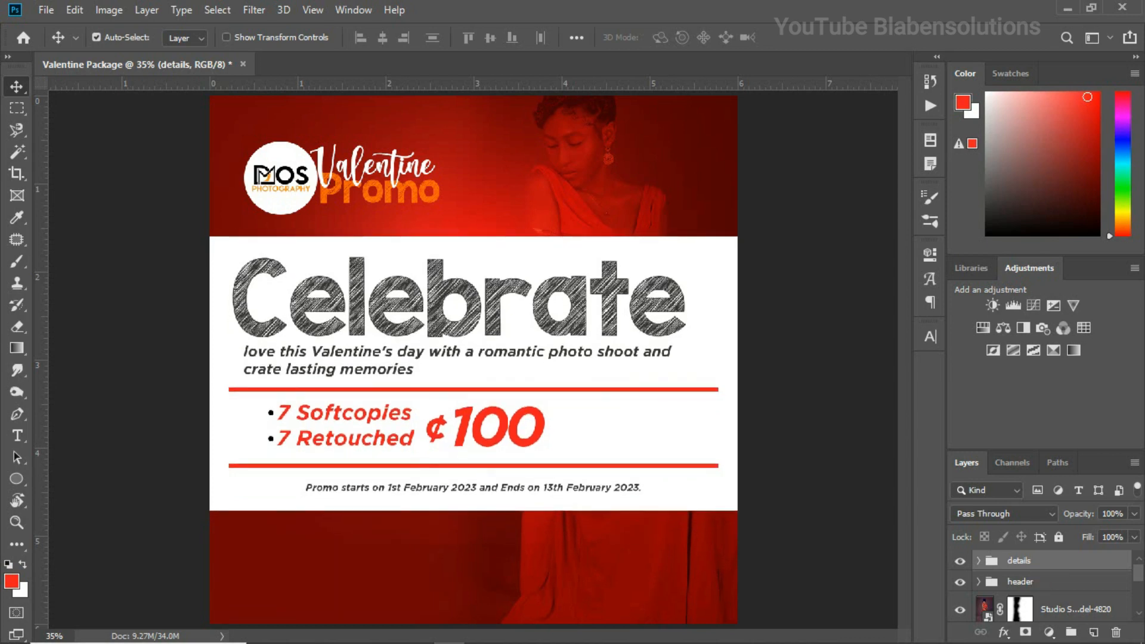
{"action": "key", "text": "Up"}
{"action": "key", "text": "Up"}
{"action": "key", "text": "Up"}
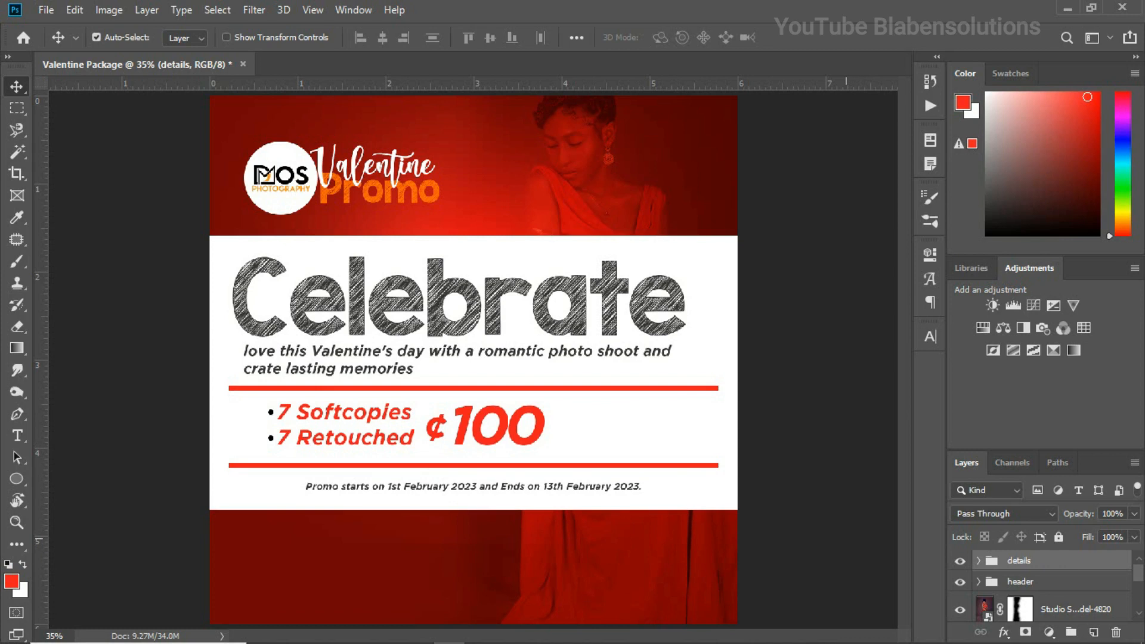
Copy the office phone number from text file.txt in Notepad and paste it as new text below the white band
{"action": "mouse_move", "coordinate": [466, 638]}
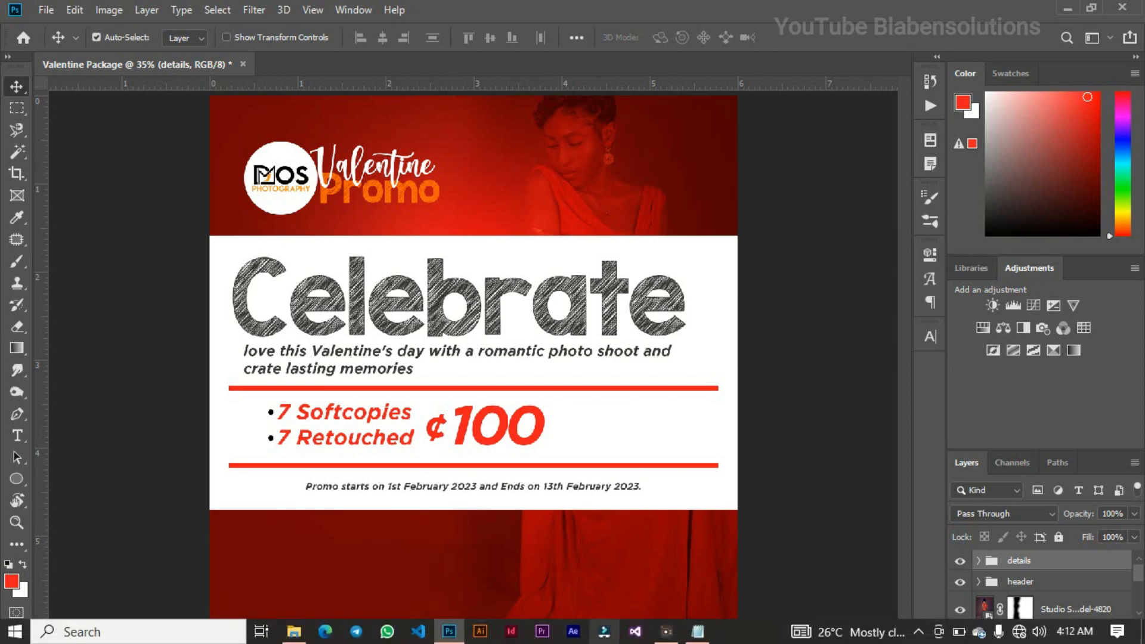
{"action": "left_click", "coordinate": [697, 631]}
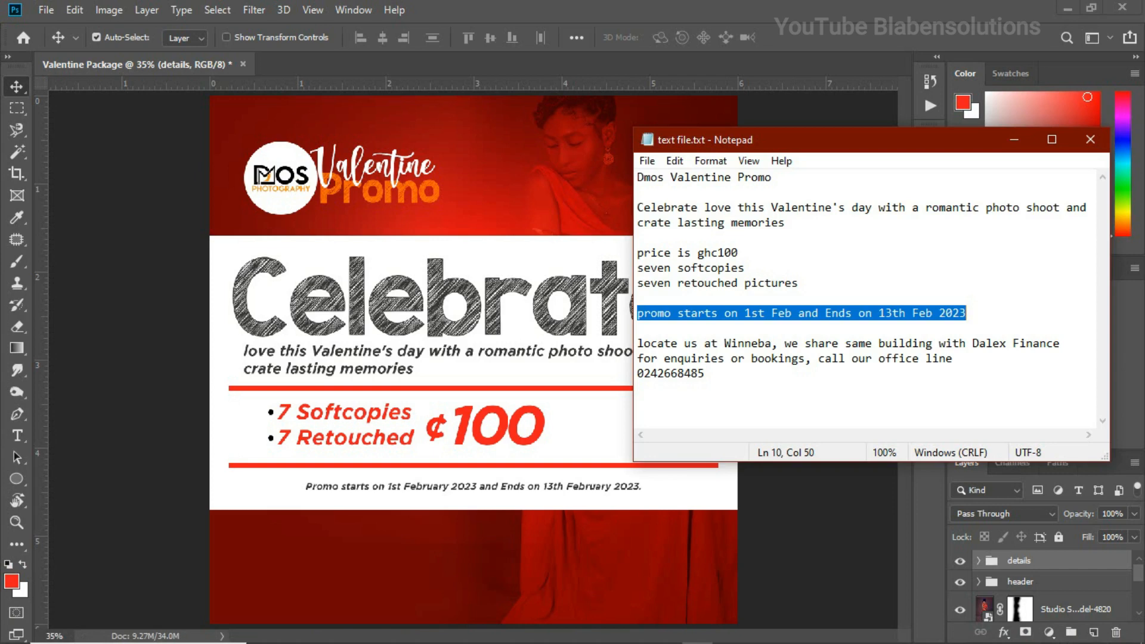
{"action": "left_click_drag", "start_coordinate": [706, 376], "coordinate": [638, 375]}
{"action": "key", "text": "ctrl+c"}
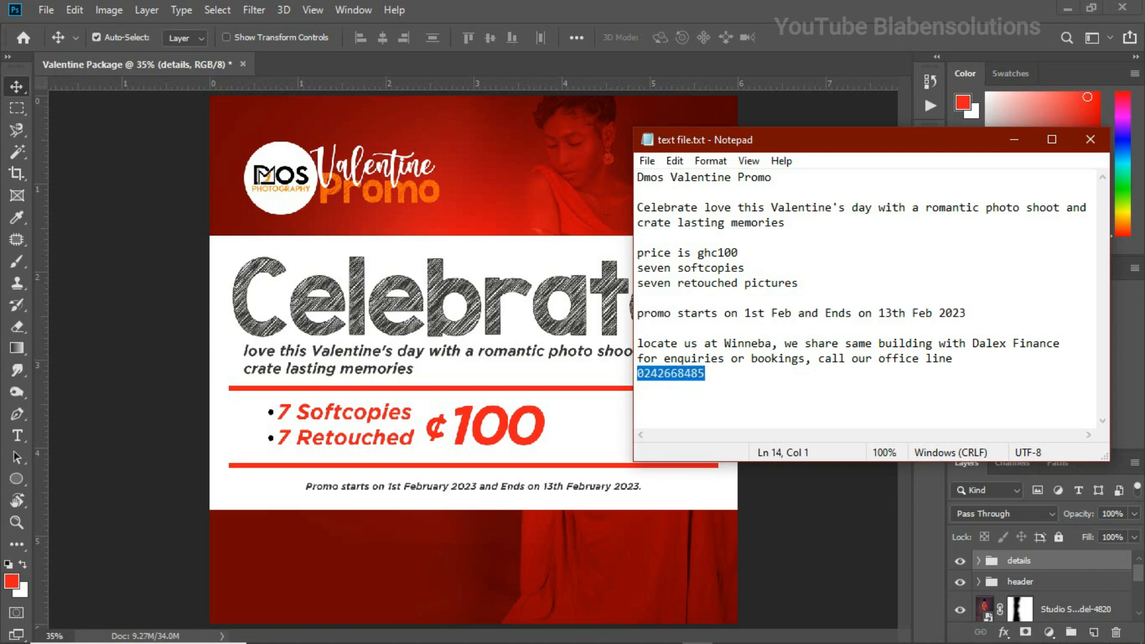
{"action": "left_click", "coordinate": [327, 540]}
{"action": "left_click", "coordinate": [17, 436]}
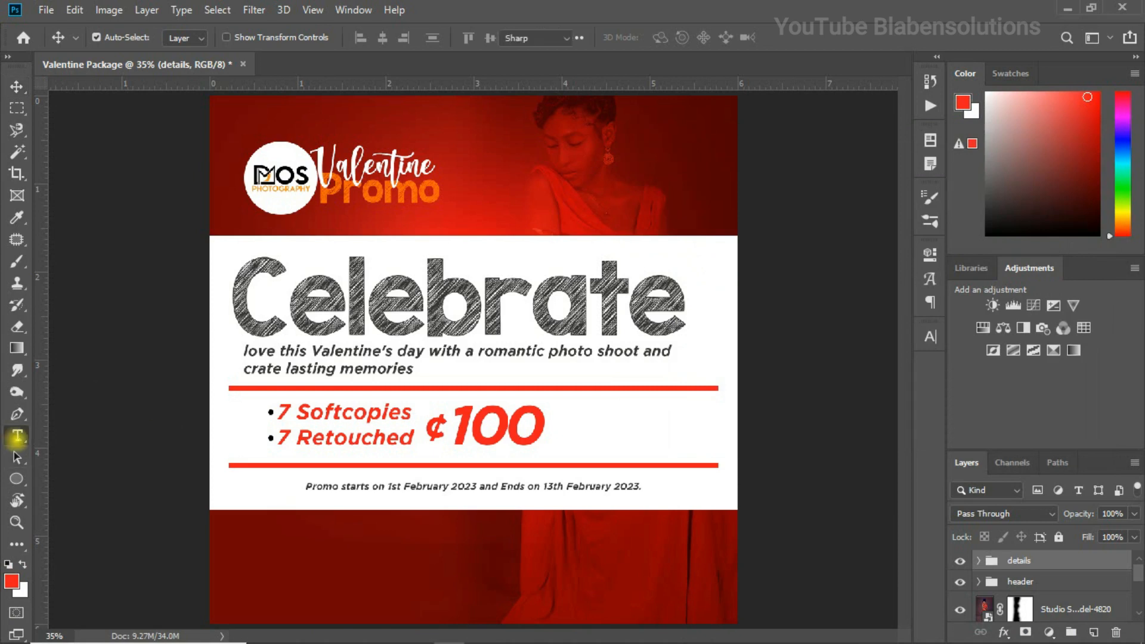
{"action": "left_click", "coordinate": [399, 546]}
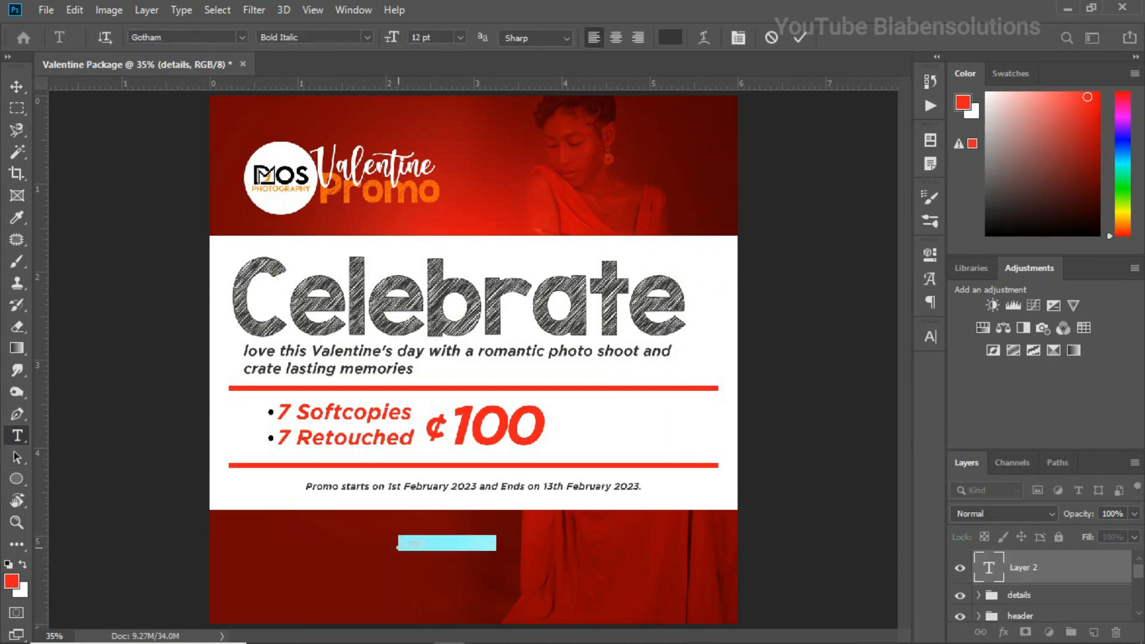
{"action": "key", "text": "ctrl+v"}
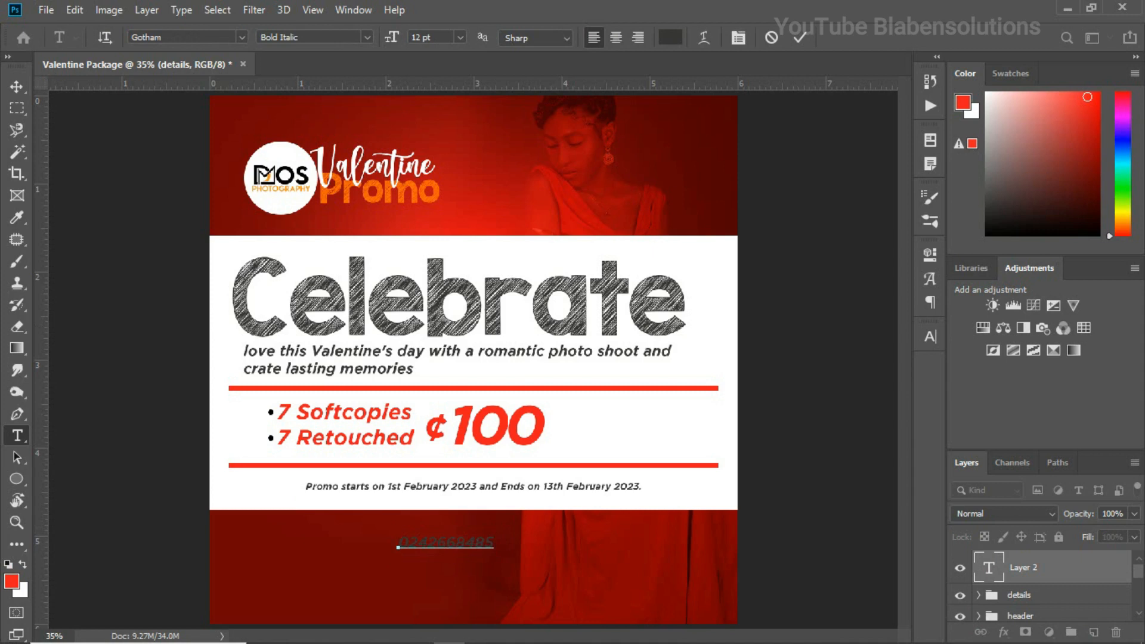
{"action": "left_click", "coordinate": [17, 87]}
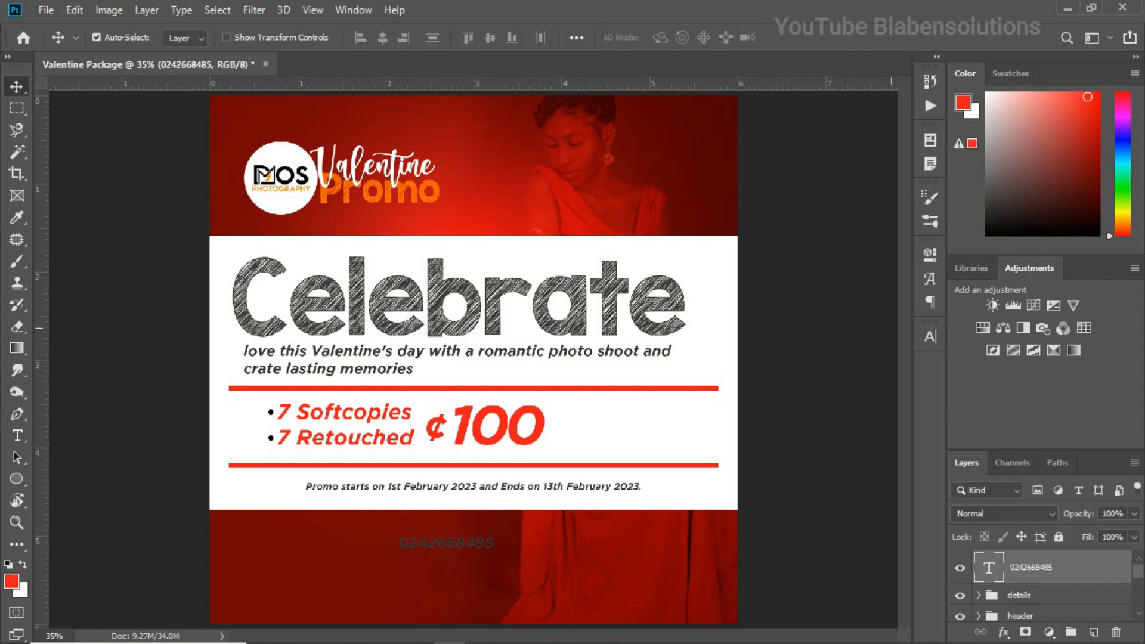
Recolor the phone number text white (ffffff) and change its font to Gotham Ultra Italic
{"action": "left_click", "coordinate": [932, 335]}
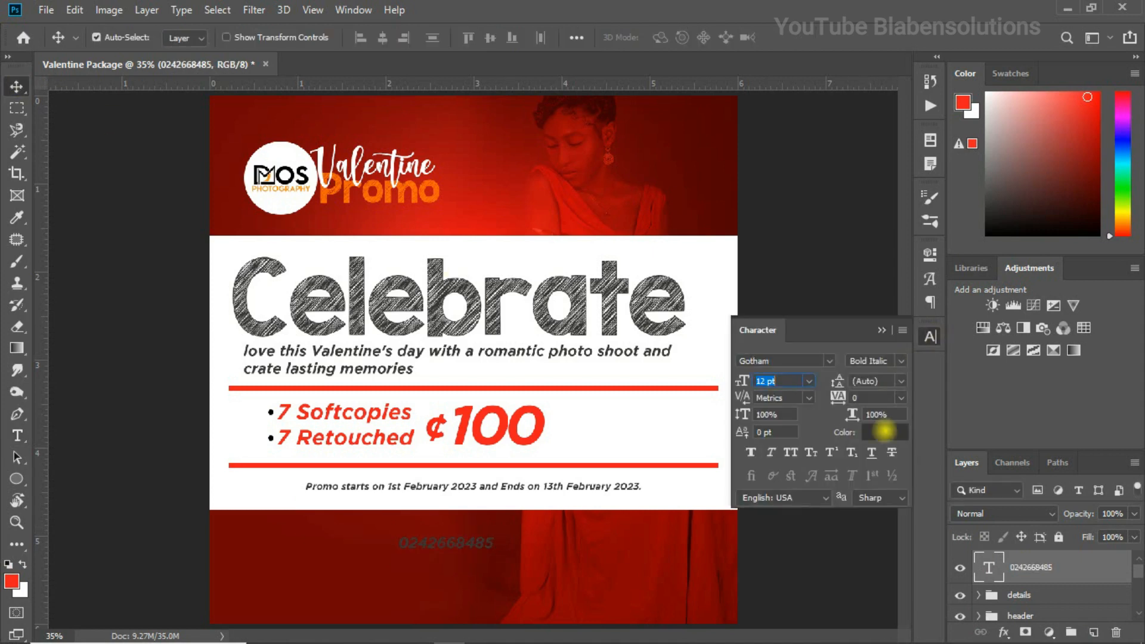
{"action": "left_click", "coordinate": [885, 430]}
{"action": "type", "text": "ffffff"}
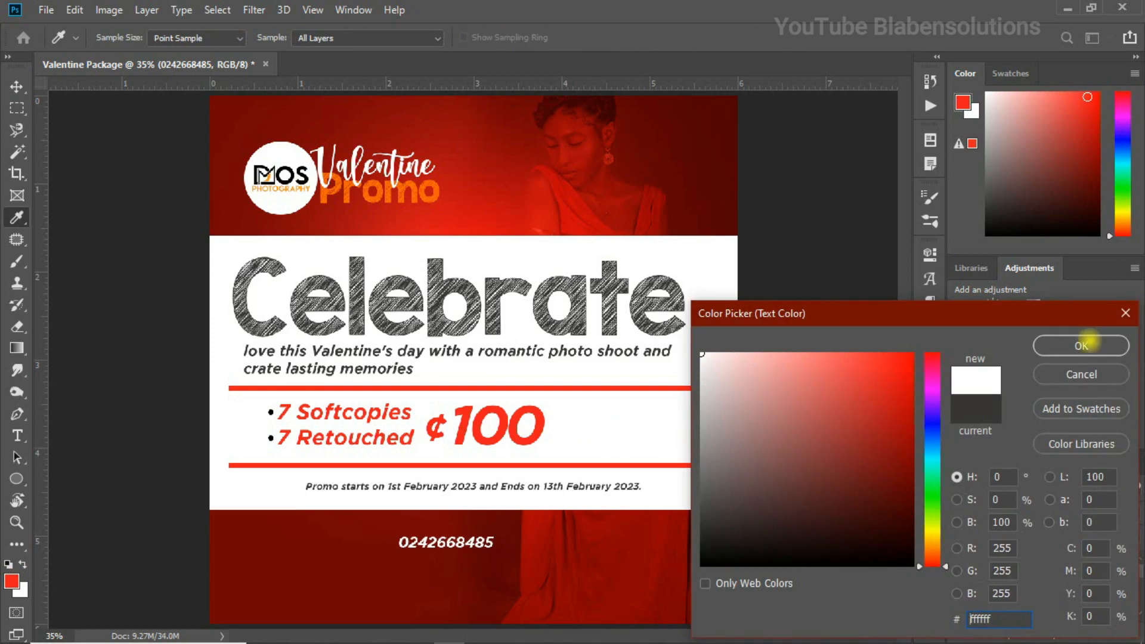
{"action": "left_click", "coordinate": [1082, 346]}
{"action": "left_click", "coordinate": [805, 358]}
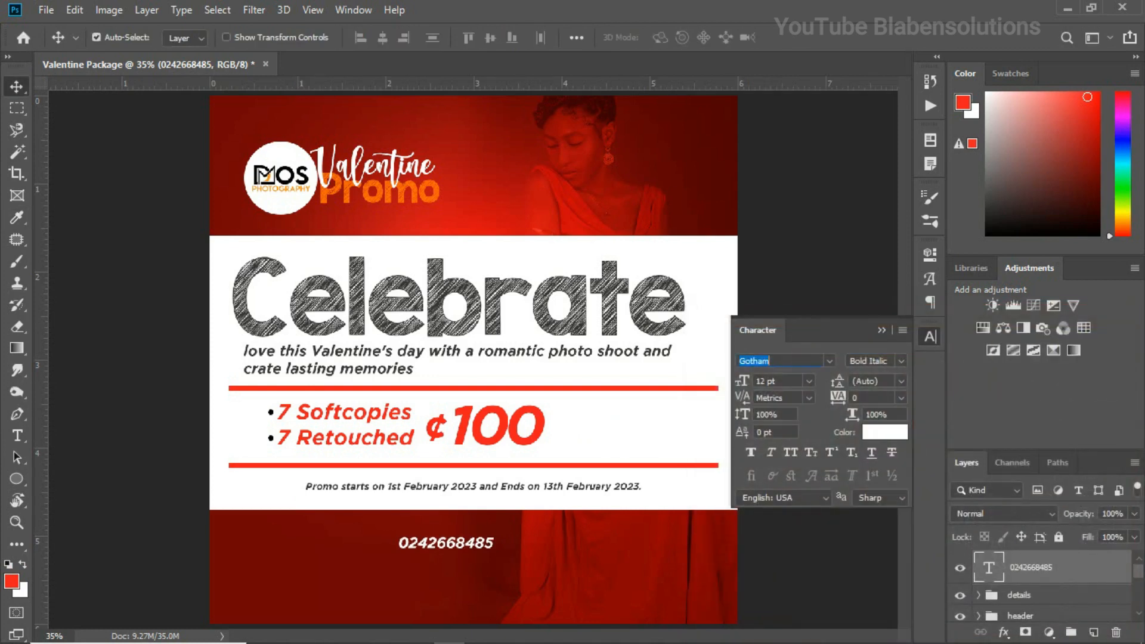
{"action": "left_click", "coordinate": [806, 358]}
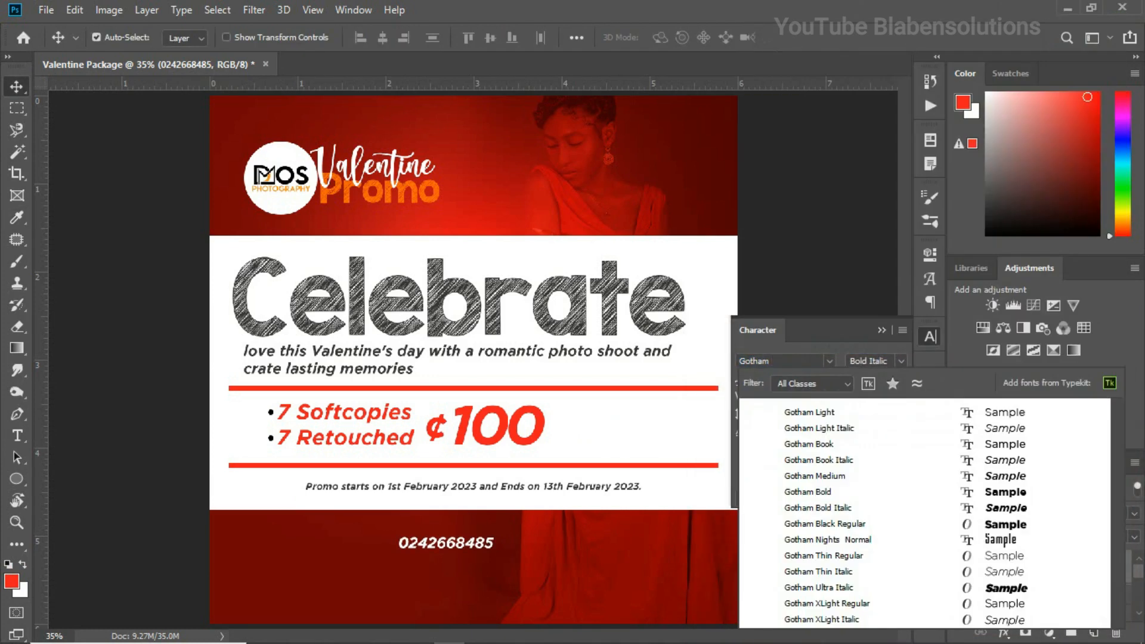
{"action": "type", "text": "u"}
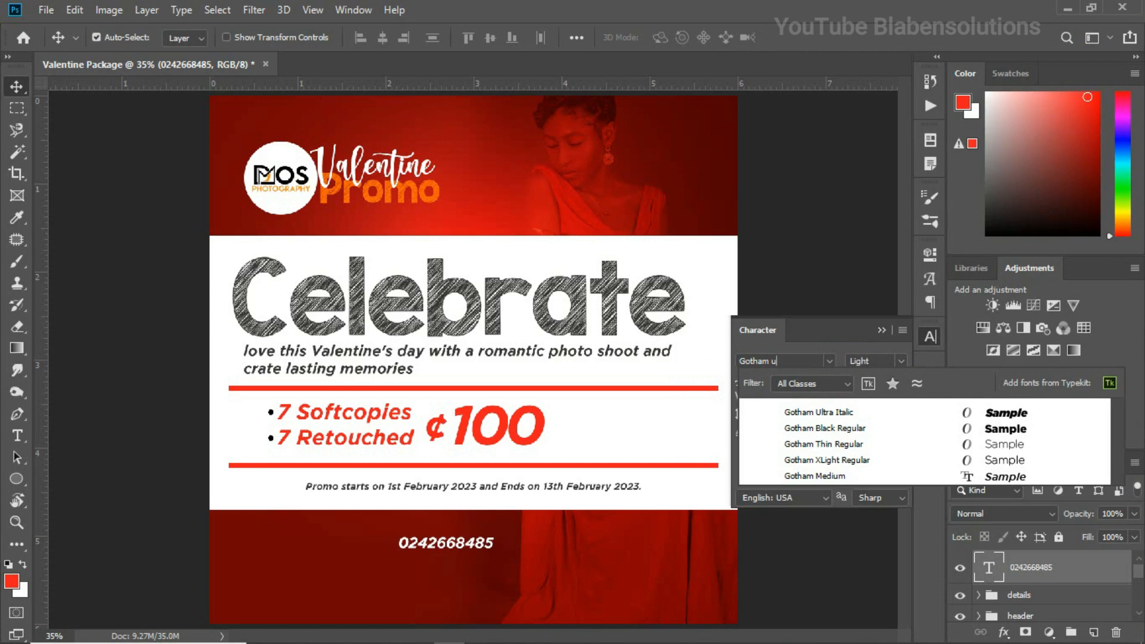
{"action": "left_click", "coordinate": [819, 412]}
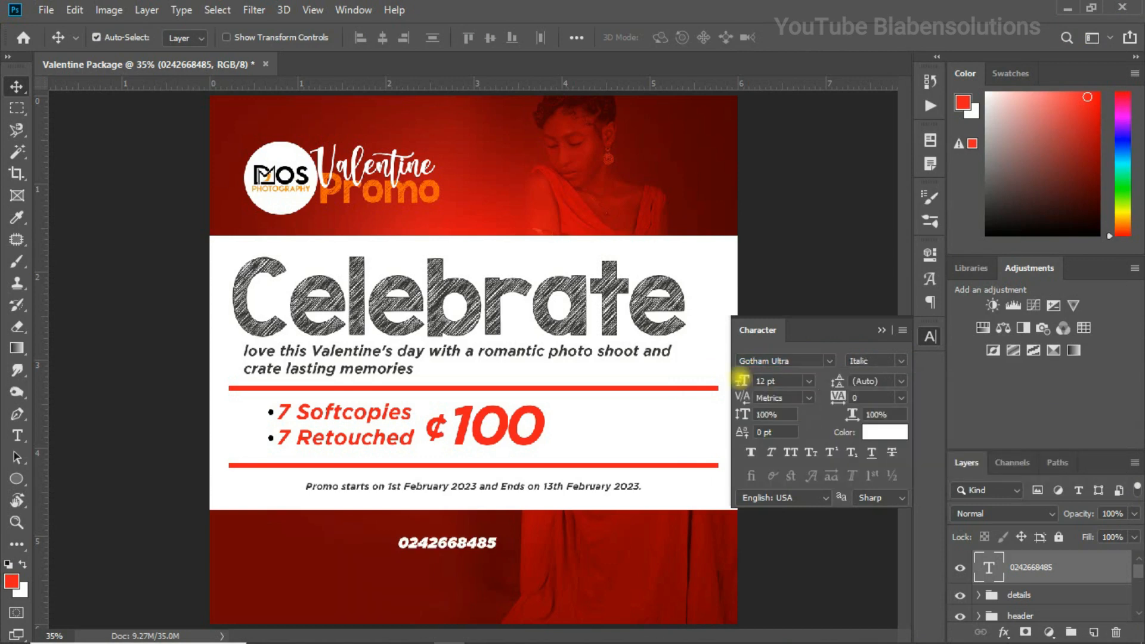
Enlarge the phone number to about 54.58 pt and position it across the red area below the white band
{"action": "left_click_drag", "start_coordinate": [742, 380], "coordinate": [773, 380]}
{"action": "left_click_drag", "start_coordinate": [596, 533], "coordinate": [502, 564]}
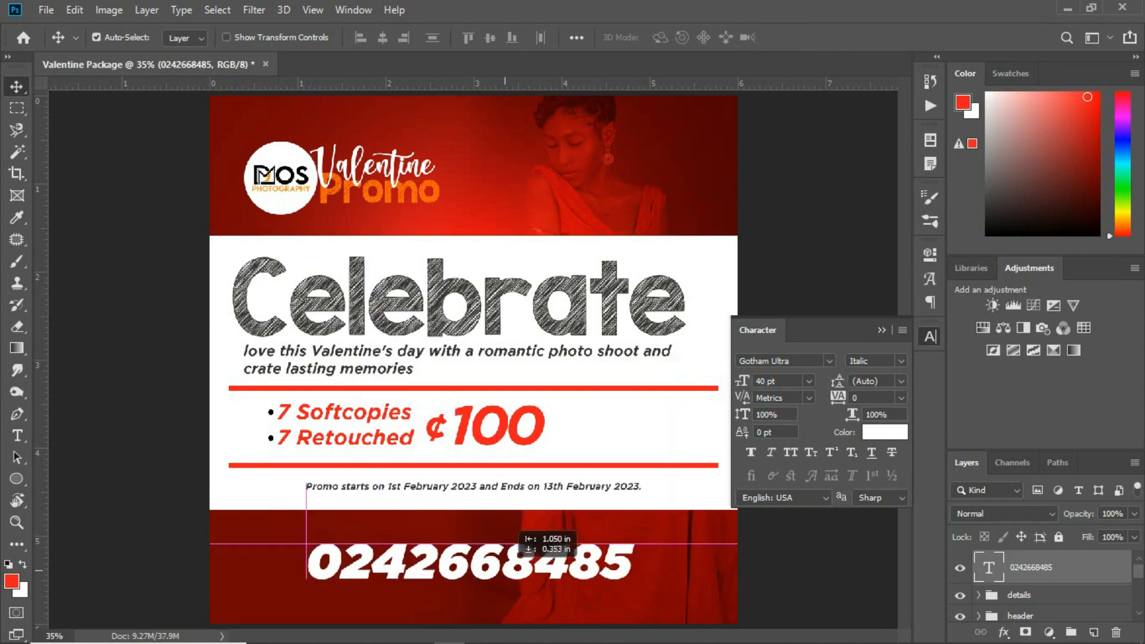
{"action": "key", "text": "ctrl+t"}
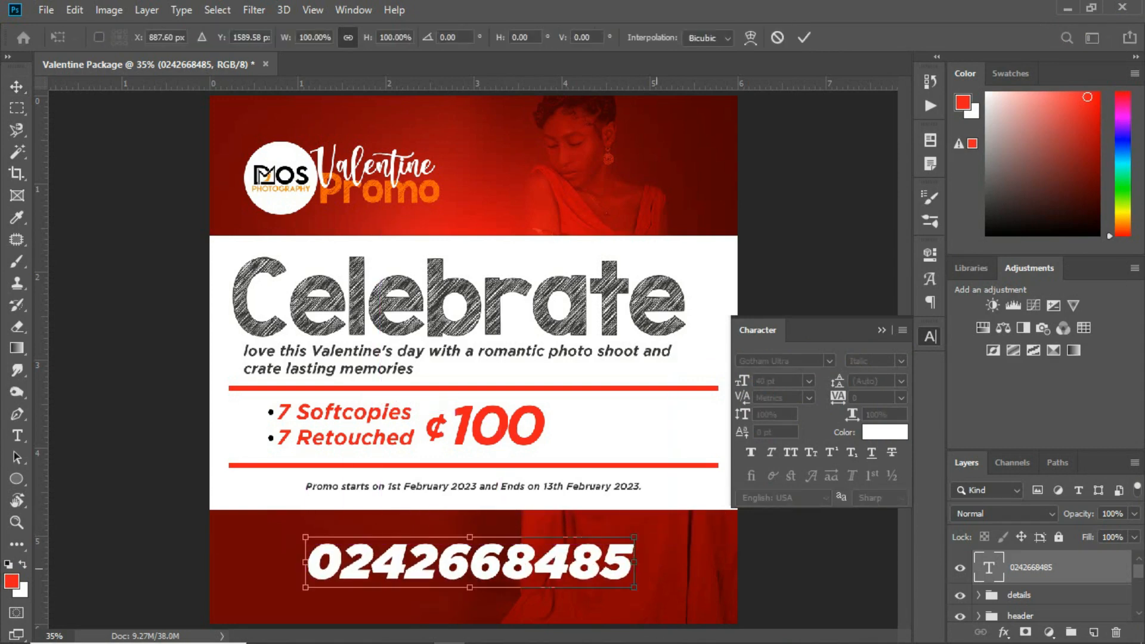
{"action": "left_click_drag", "start_coordinate": [635, 587], "coordinate": [672, 574]}
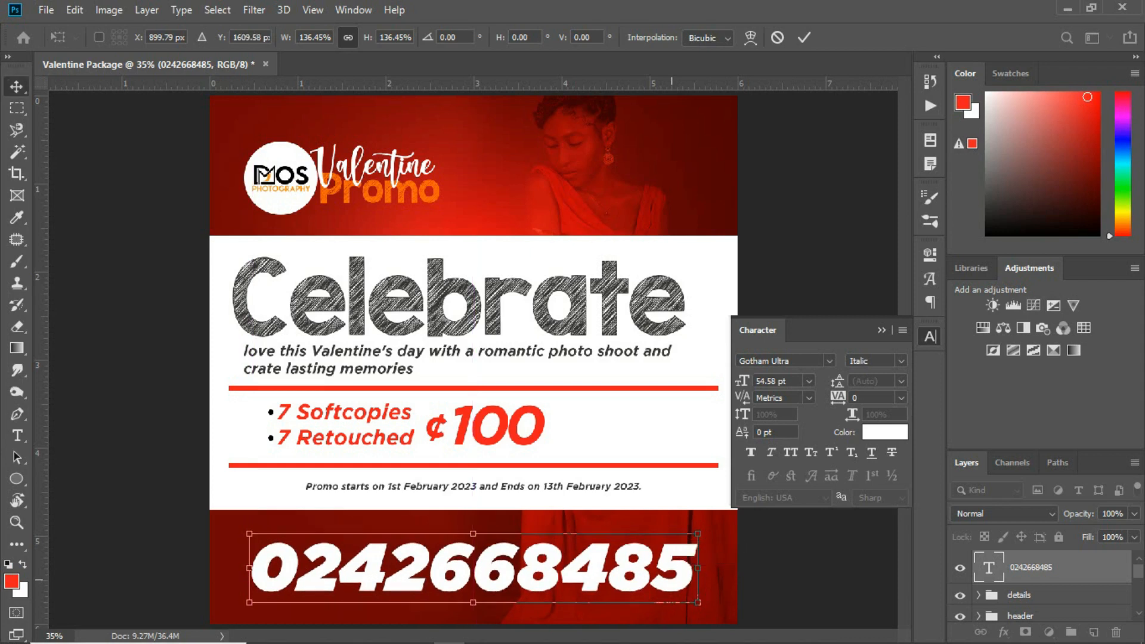
{"action": "key", "text": "Return"}
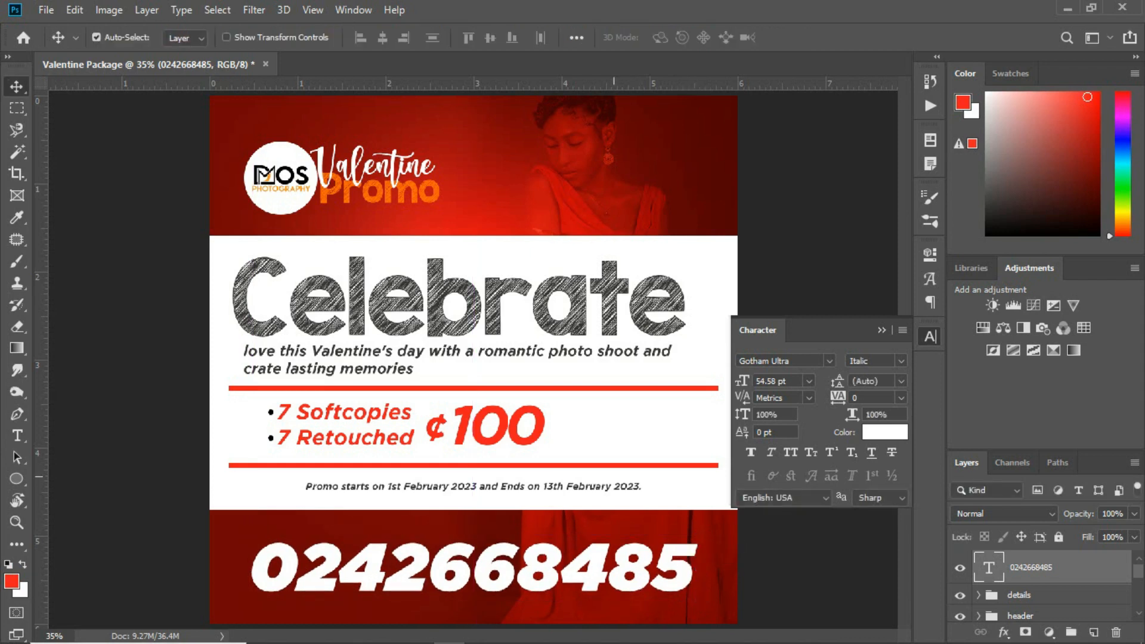
Duplicate the promo dates line just above the phone number and recolor the copy orange (ff6800), based on the "Promo" heading's color
{"action": "left_click", "coordinate": [602, 486]}
{"action": "left_click_drag", "start_coordinate": [603, 487], "coordinate": [607, 530]}
{"action": "left_click", "coordinate": [903, 431]}
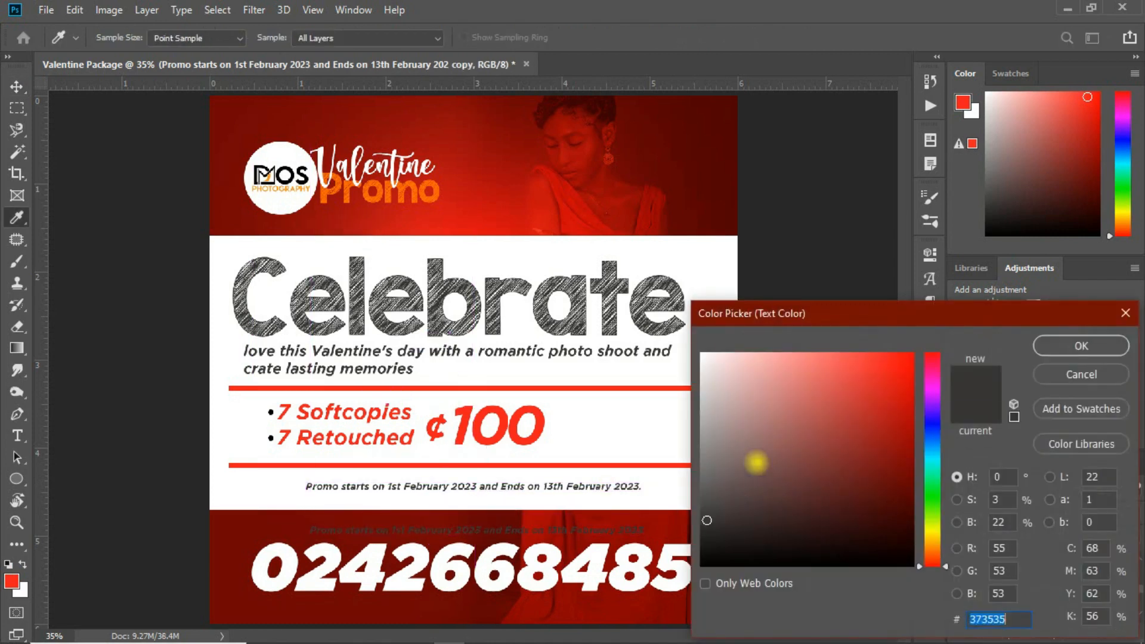
{"action": "type", "text": "ffffff"}
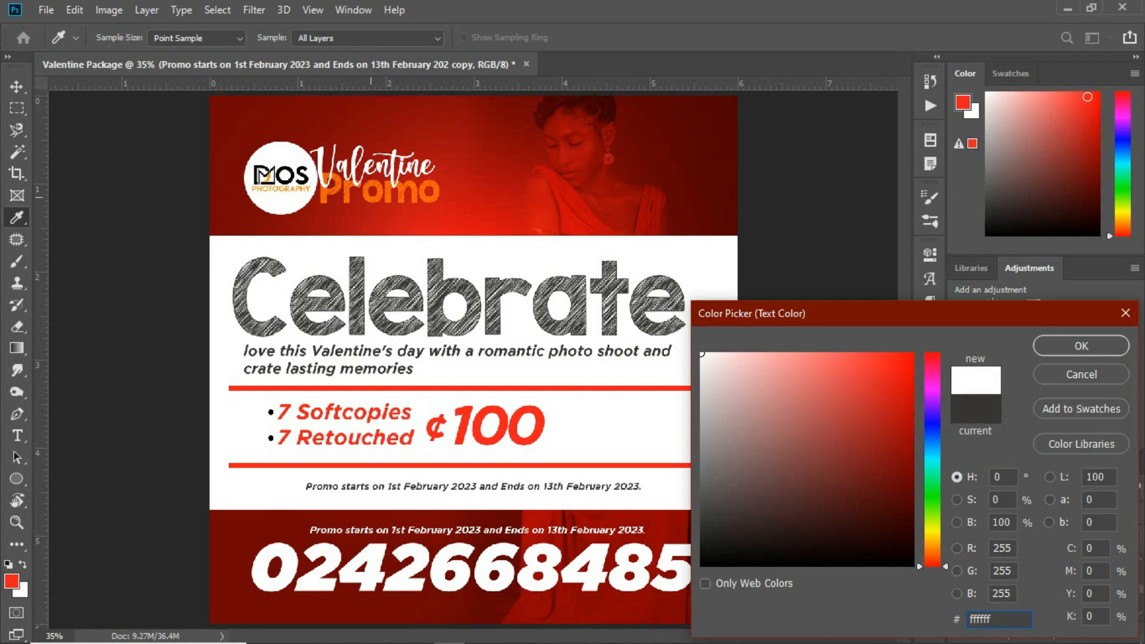
{"action": "left_click", "coordinate": [327, 199]}
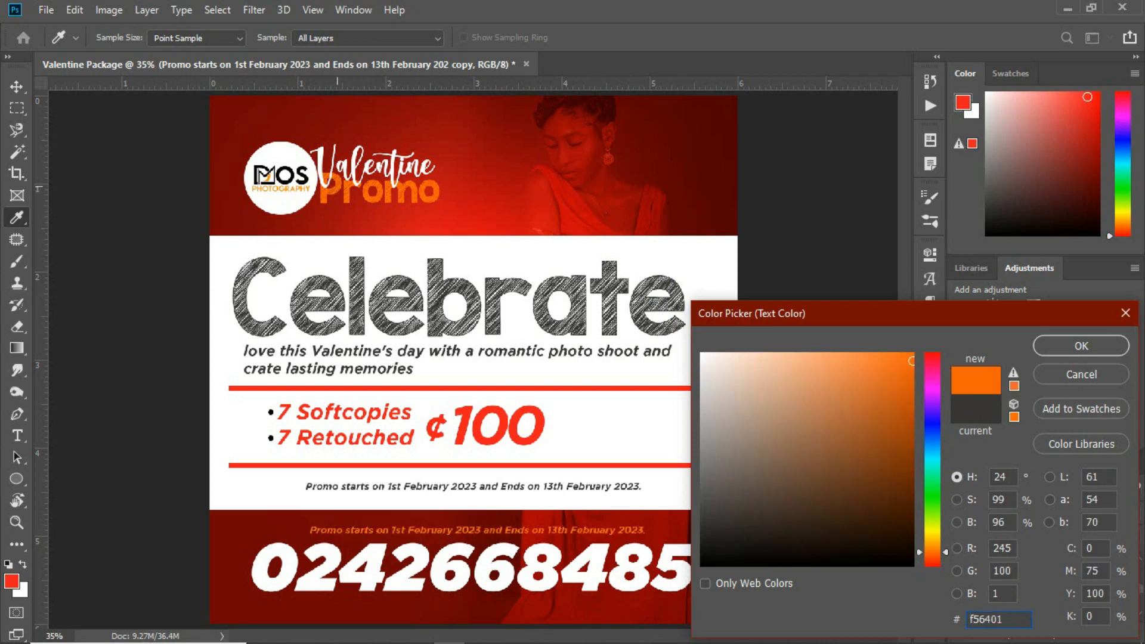
{"action": "left_click_drag", "start_coordinate": [909, 374], "coordinate": [918, 332]}
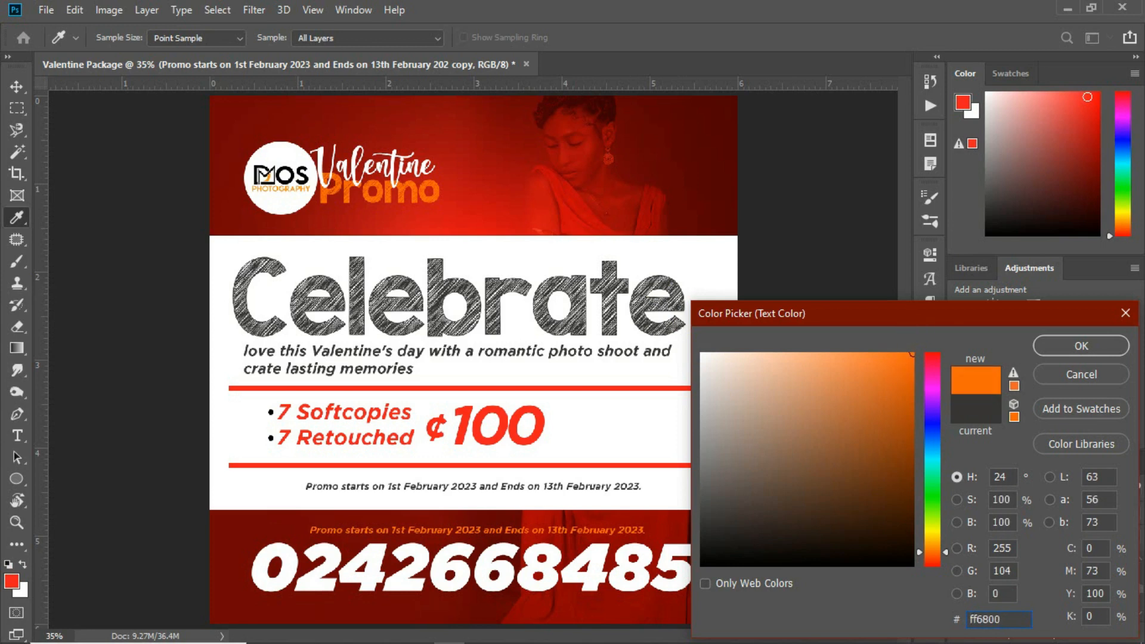
{"action": "left_click", "coordinate": [1082, 346]}
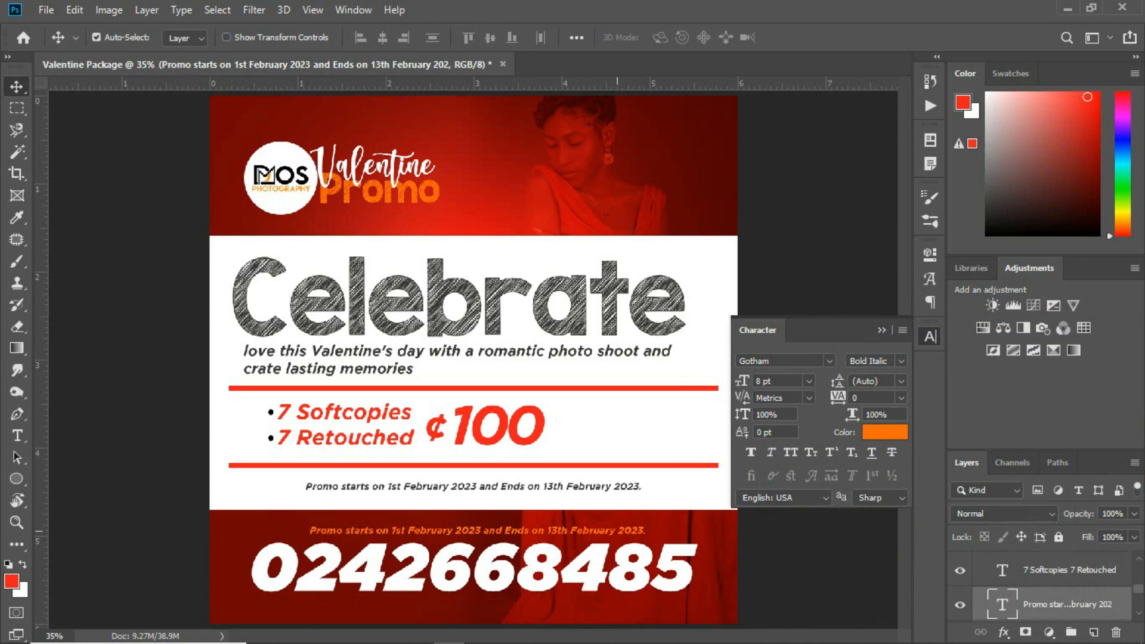
Replace the orange line's text with "For Enquiries or Bookings, Call our office line" from text file.txt in Notepad, at 10.2 pt
{"action": "mouse_move", "coordinate": [418, 639]}
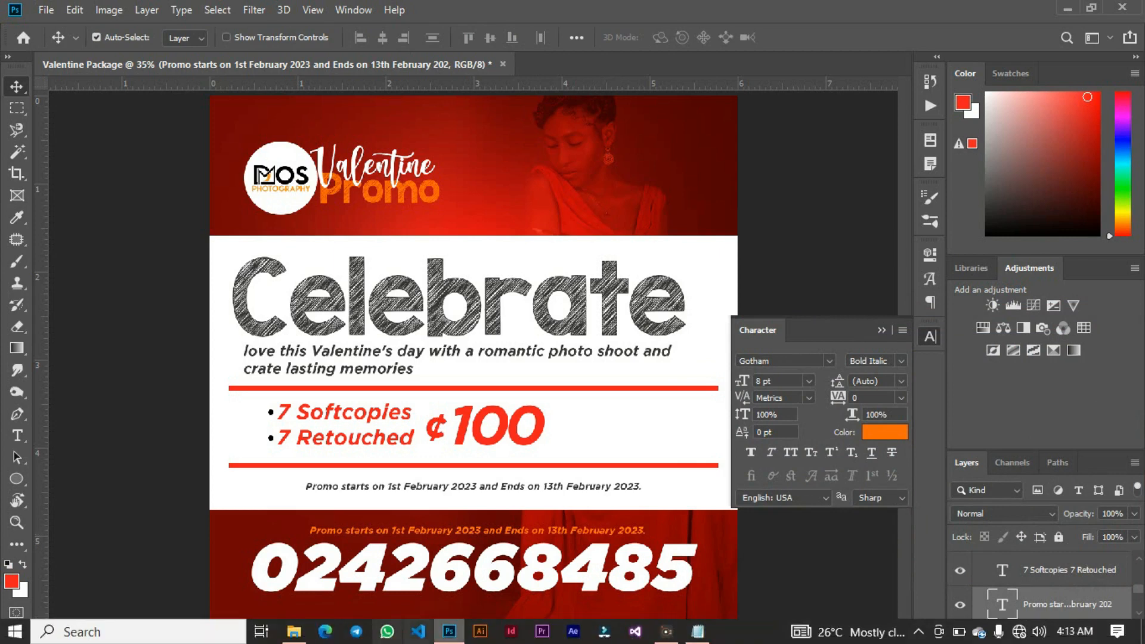
{"action": "left_click", "coordinate": [698, 631]}
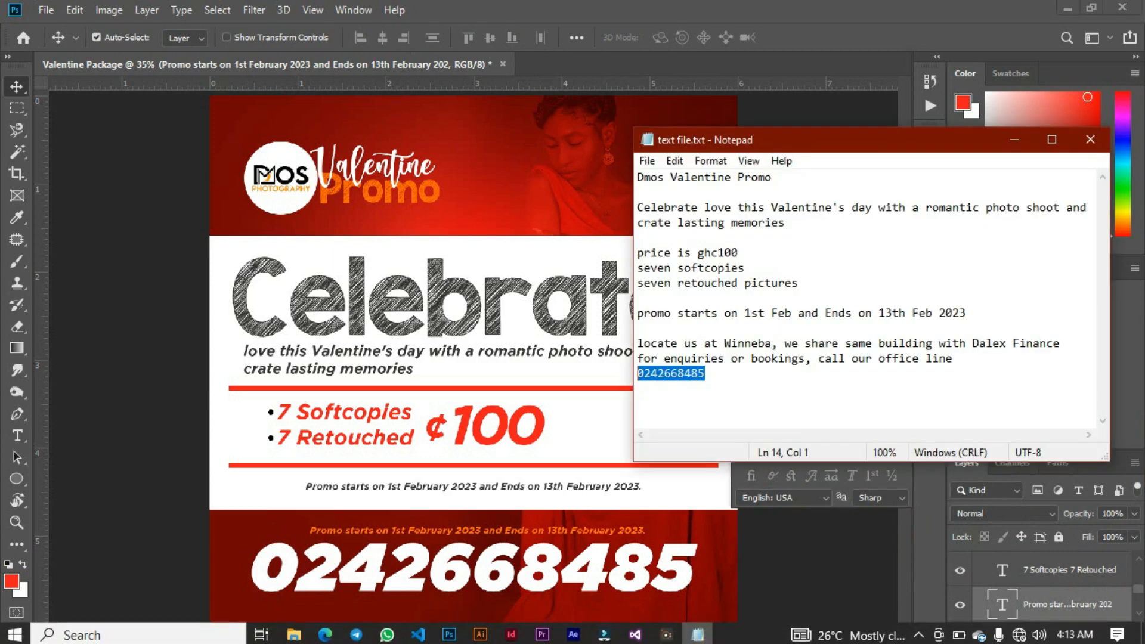
{"action": "left_click_drag", "start_coordinate": [953, 358], "coordinate": [638, 358]}
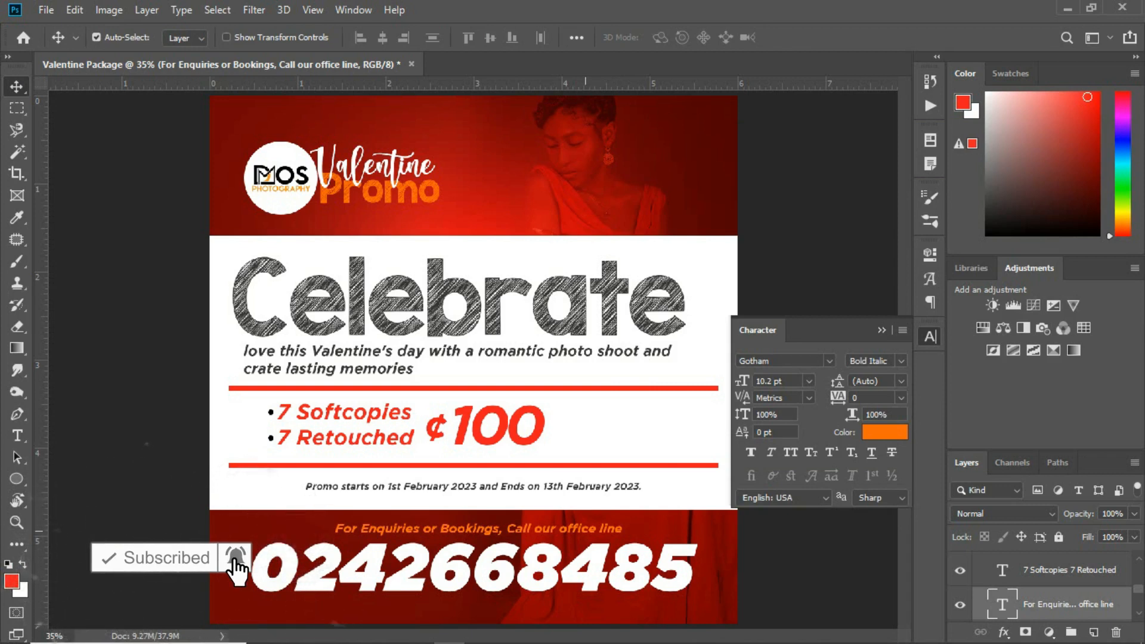
Duplicate the orange enquiries line below the phone number and replace its text with the "locate us at" line from text file.txt in Notepad
{"action": "left_click_drag", "start_coordinate": [585, 533], "coordinate": [581, 609], "text": "alt"}
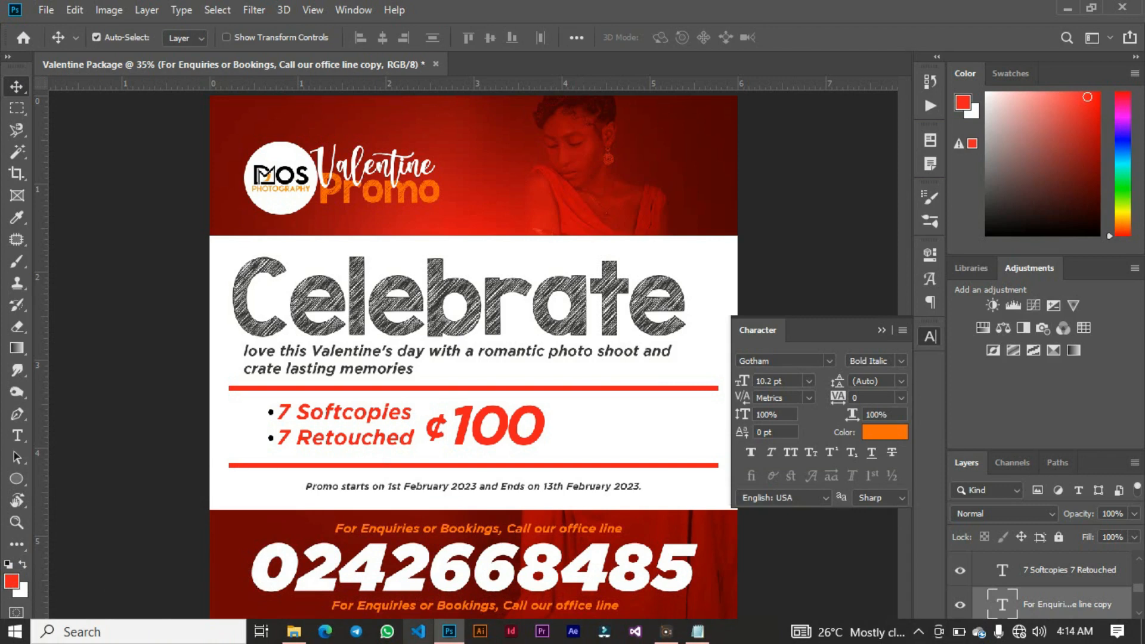
{"action": "left_click", "coordinate": [697, 631]}
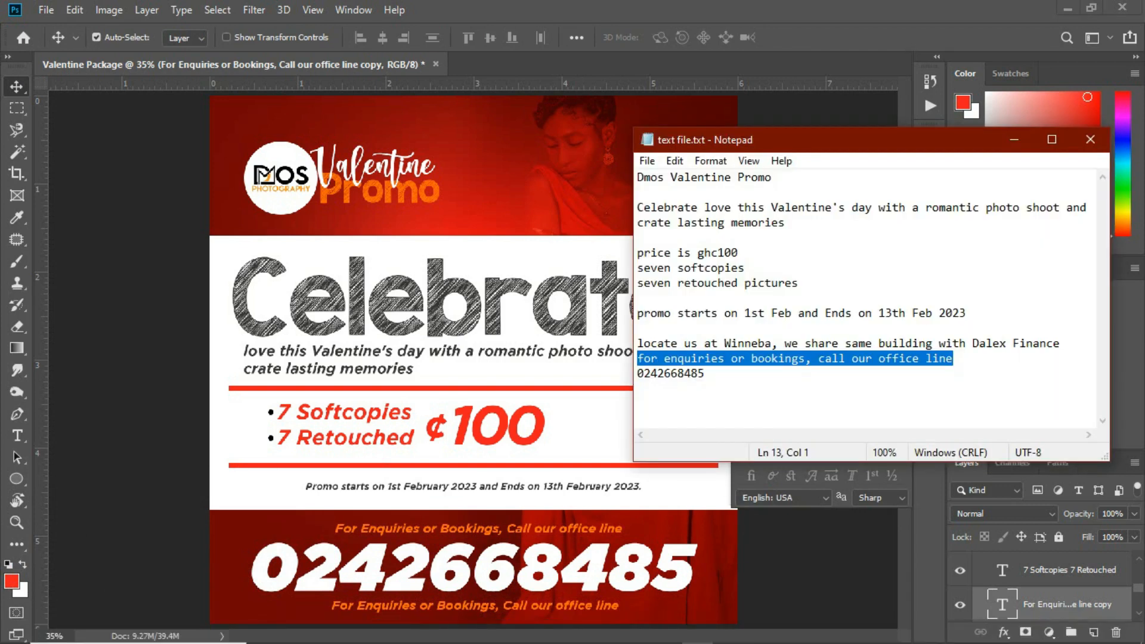
{"action": "left_click", "coordinate": [637, 345]}
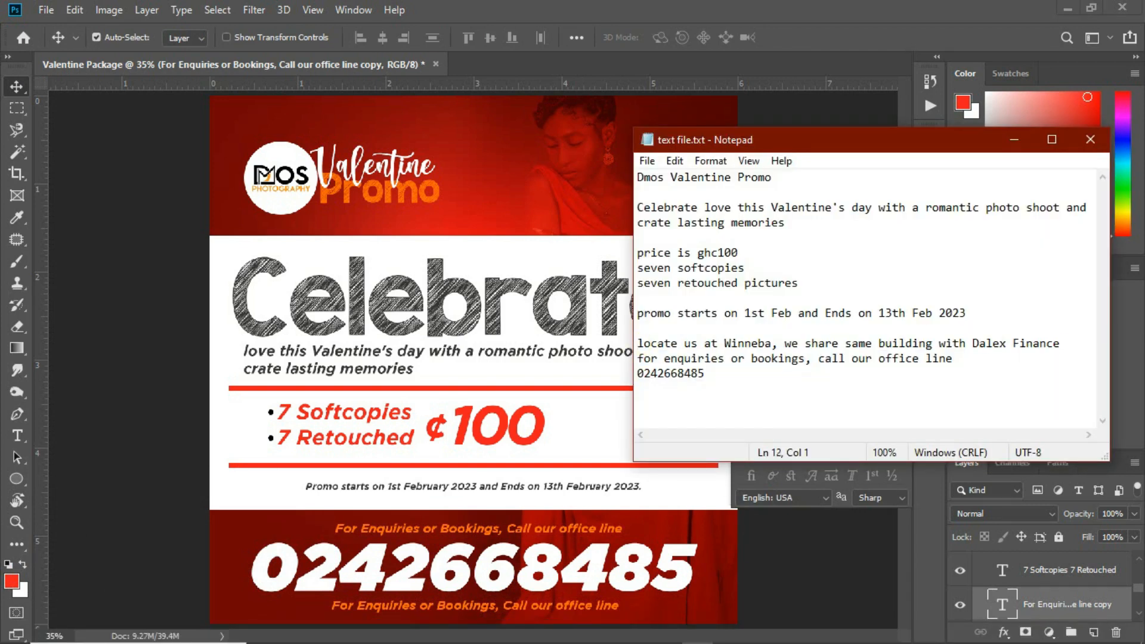
{"action": "key", "text": "shift+Down"}
{"action": "key", "text": "ctrl+c"}
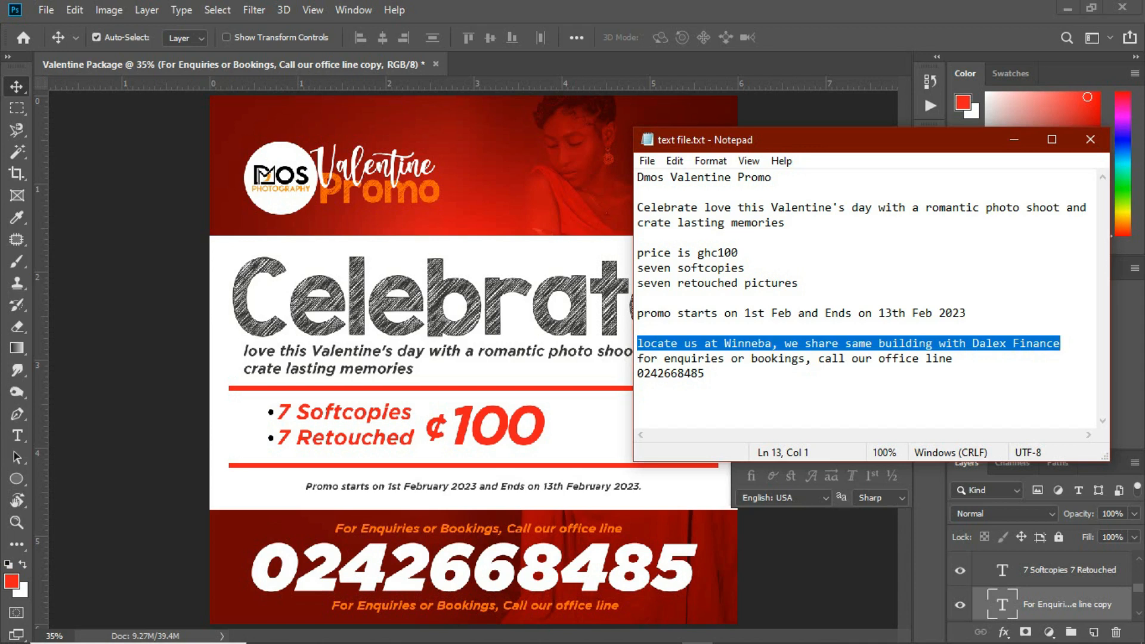
{"action": "left_click", "coordinate": [428, 606]}
{"action": "double_click", "coordinate": [427, 606]}
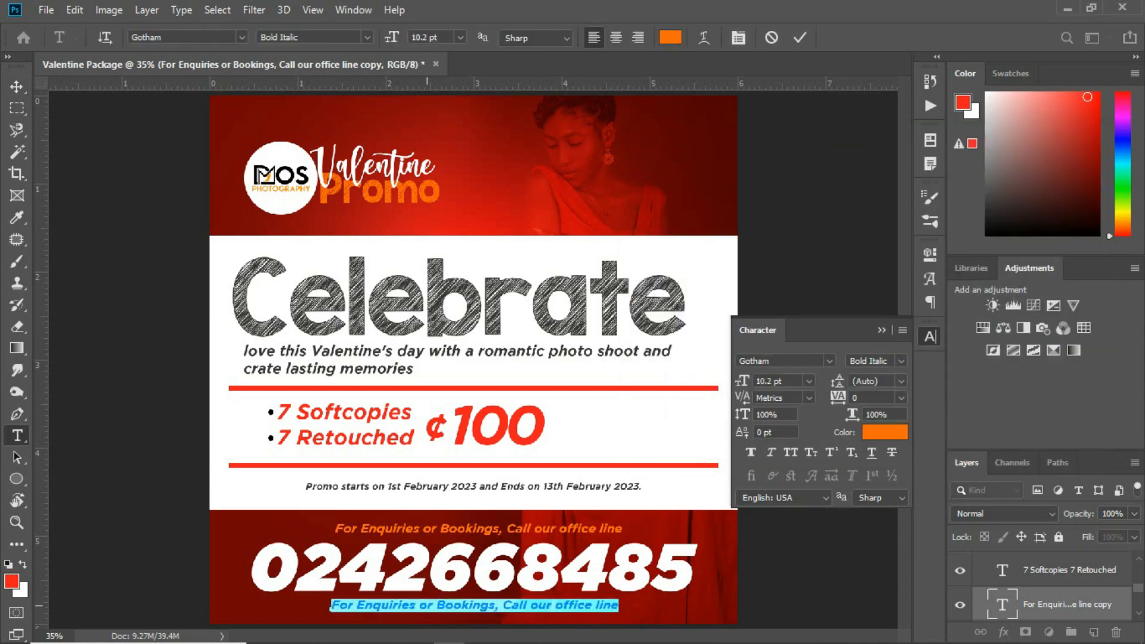
{"action": "key", "text": "ctrl+v"}
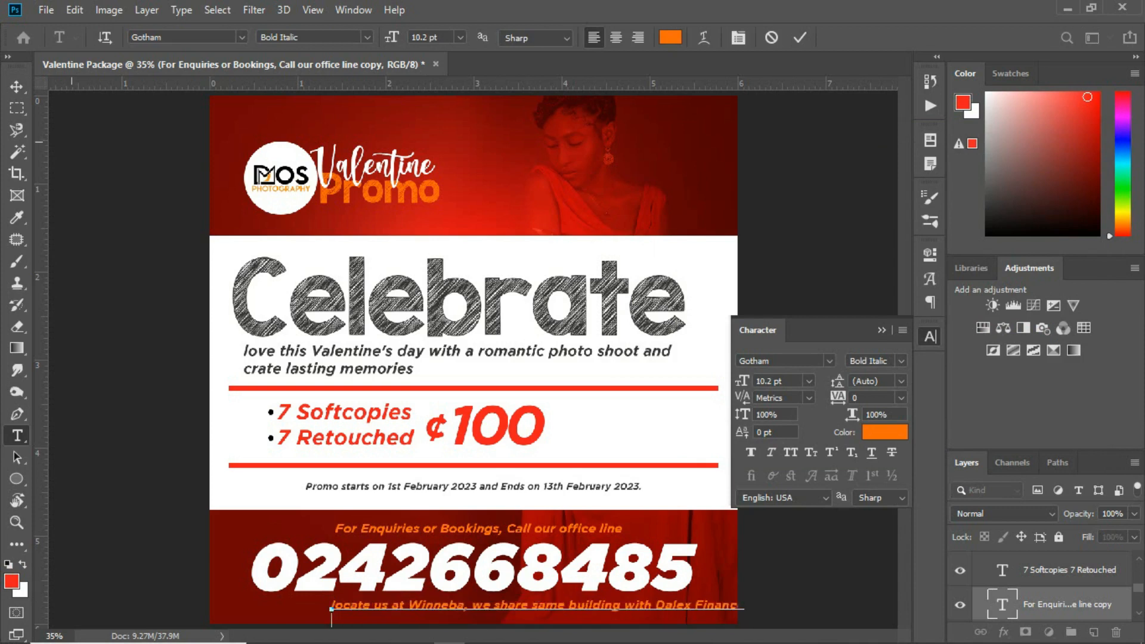
{"action": "left_click", "coordinate": [16, 86]}
Move the location line under the phone number and align the enquiries line, phone number and location line on their horizontal centers
{"action": "left_click_drag", "start_coordinate": [460, 603], "coordinate": [409, 588]}
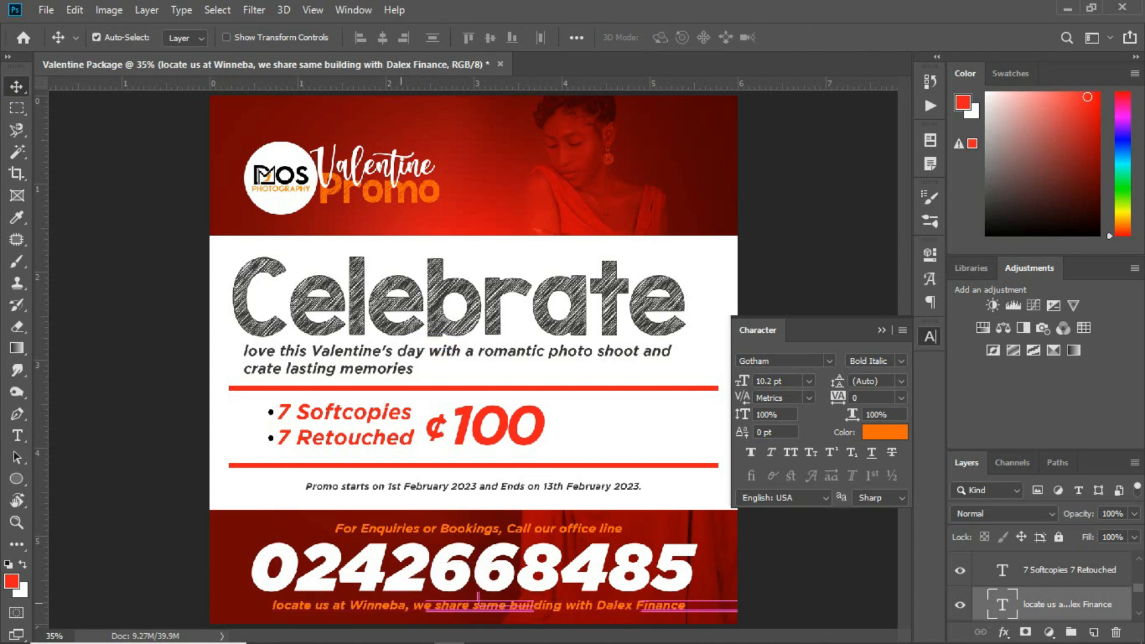
{"action": "left_click", "coordinate": [409, 588], "text": "shift"}
{"action": "left_click", "coordinate": [417, 532], "text": "shift"}
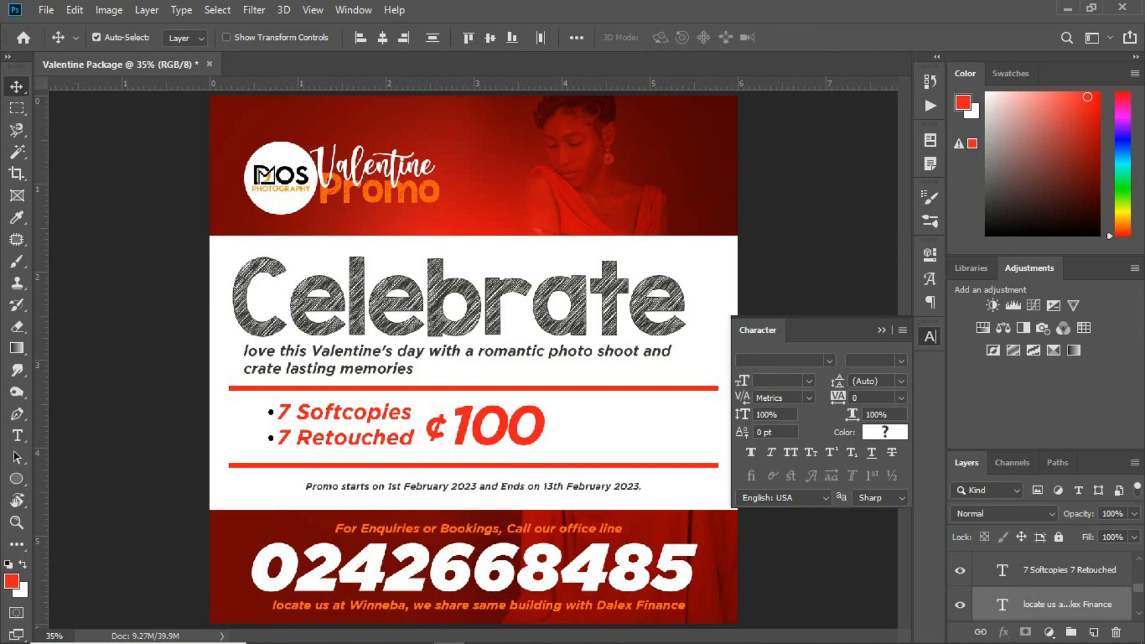
{"action": "left_click", "coordinate": [383, 37]}
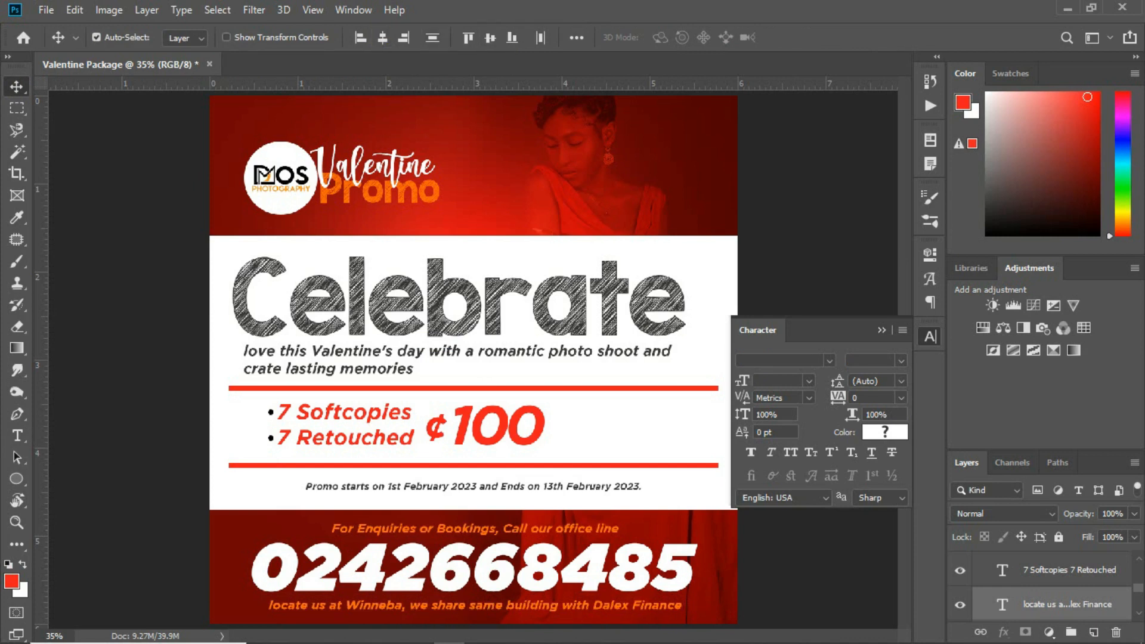
{"action": "left_click", "coordinate": [434, 37]}
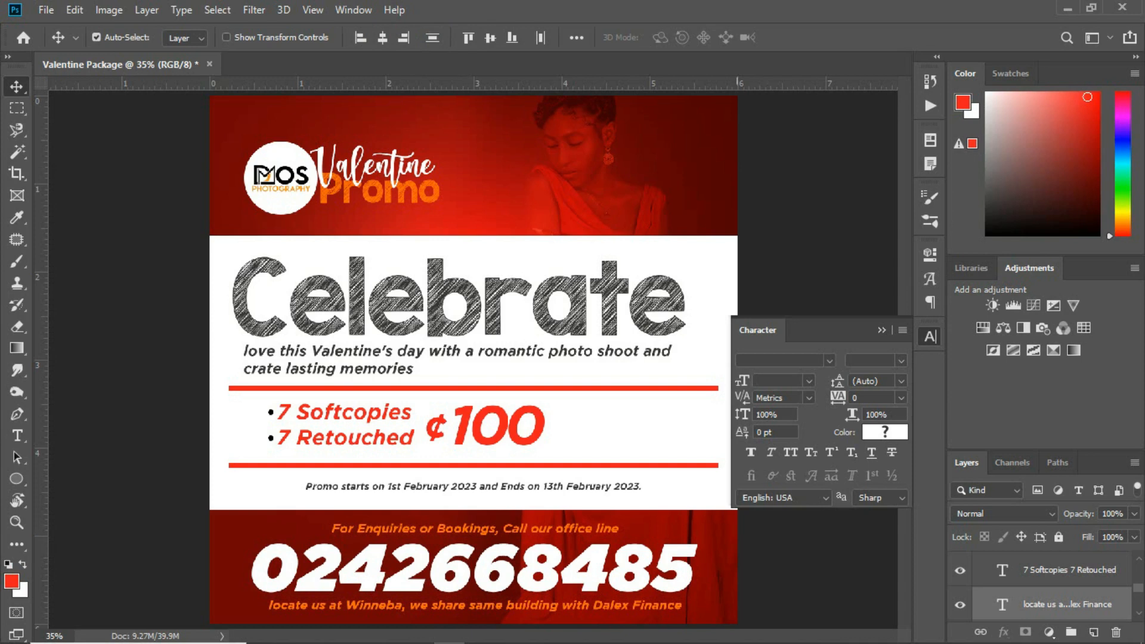
{"action": "left_click", "coordinate": [794, 582]}
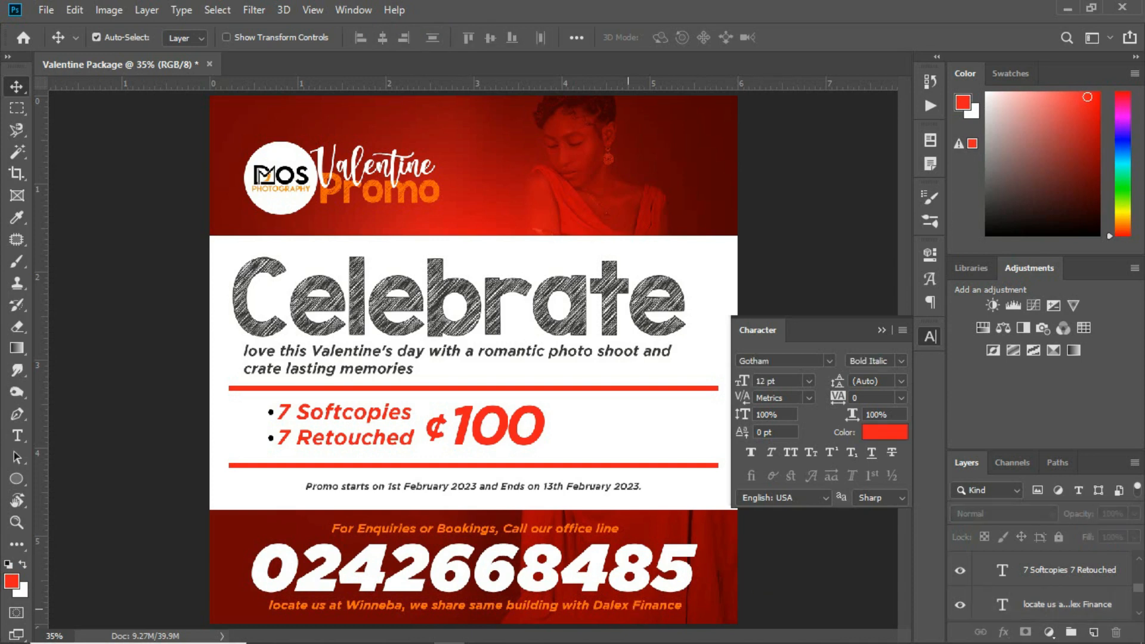
Recolor the location line below the phone number white (ffffff), sampling the flyer's white band
{"action": "left_click", "coordinate": [627, 610]}
{"action": "key", "text": "i"}
{"action": "left_click", "coordinate": [882, 433]}
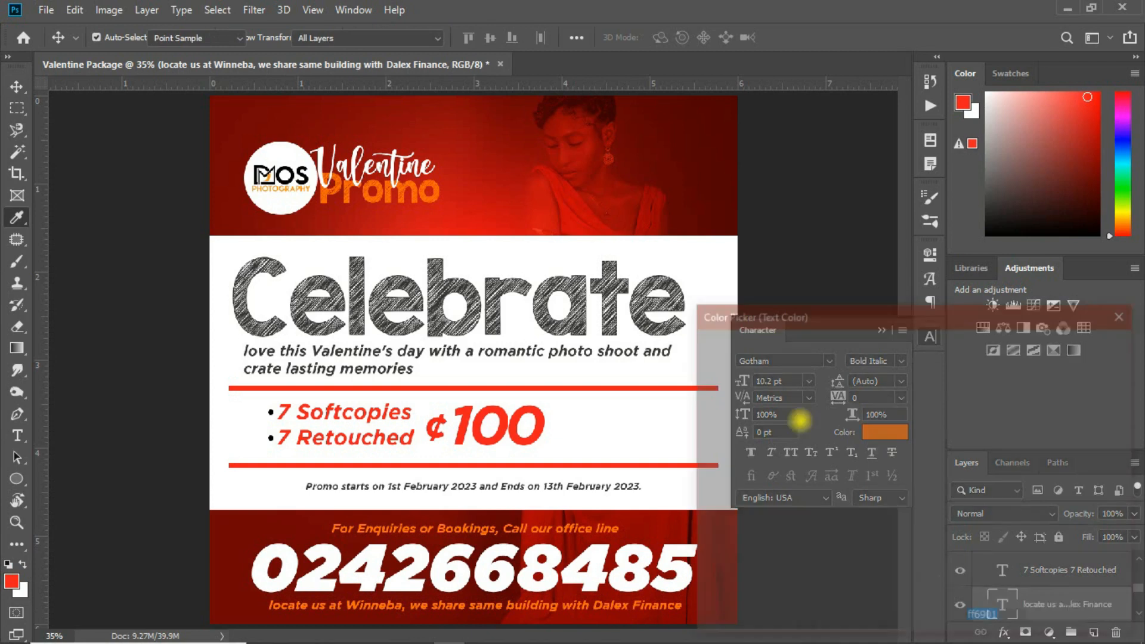
{"action": "left_click", "coordinate": [597, 431]}
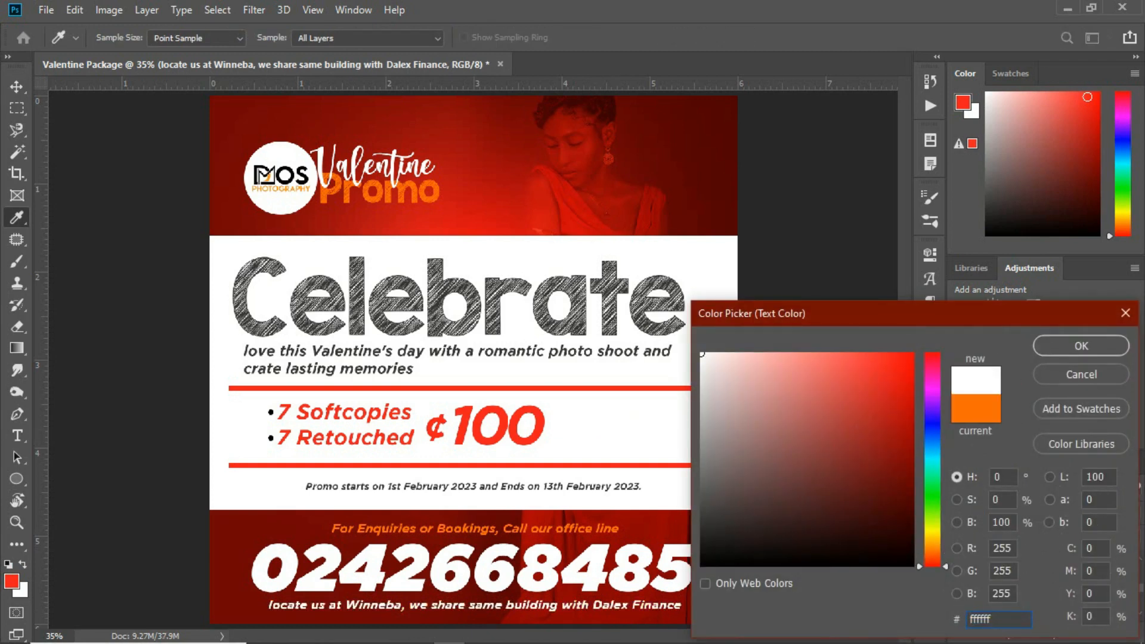
{"action": "left_click", "coordinate": [1082, 346]}
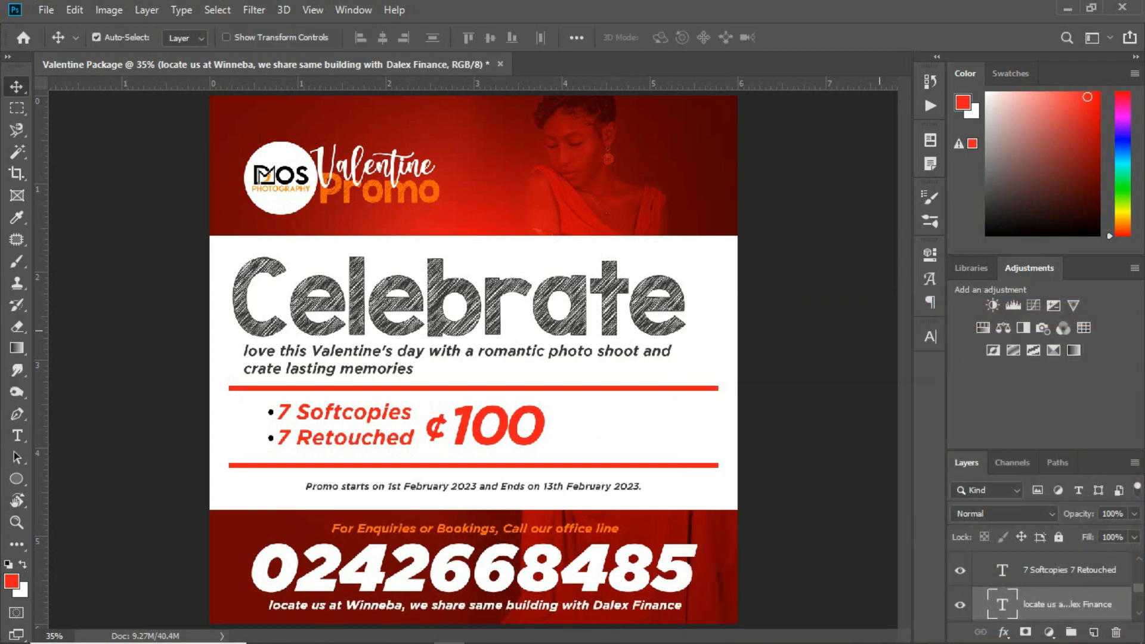